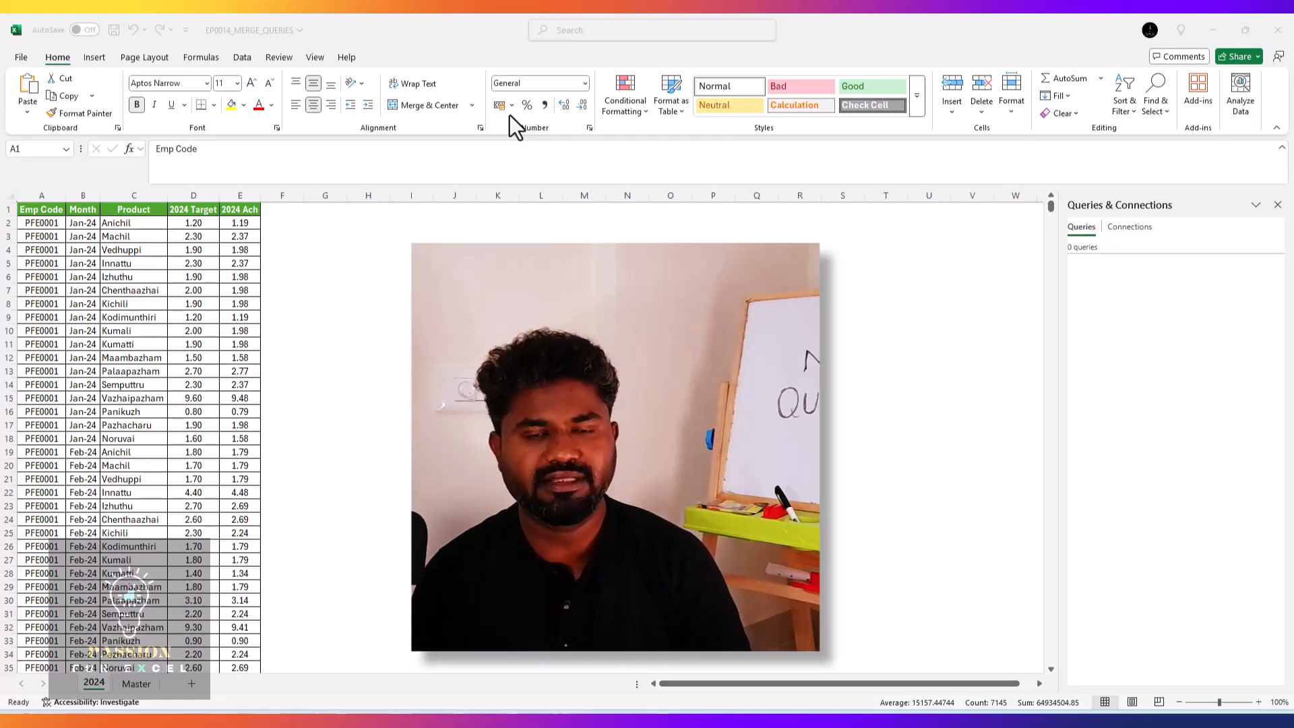
Review the employee code, month, product, 2024 target and 2024 achievement data on the 2024 sheet
click(151, 290)
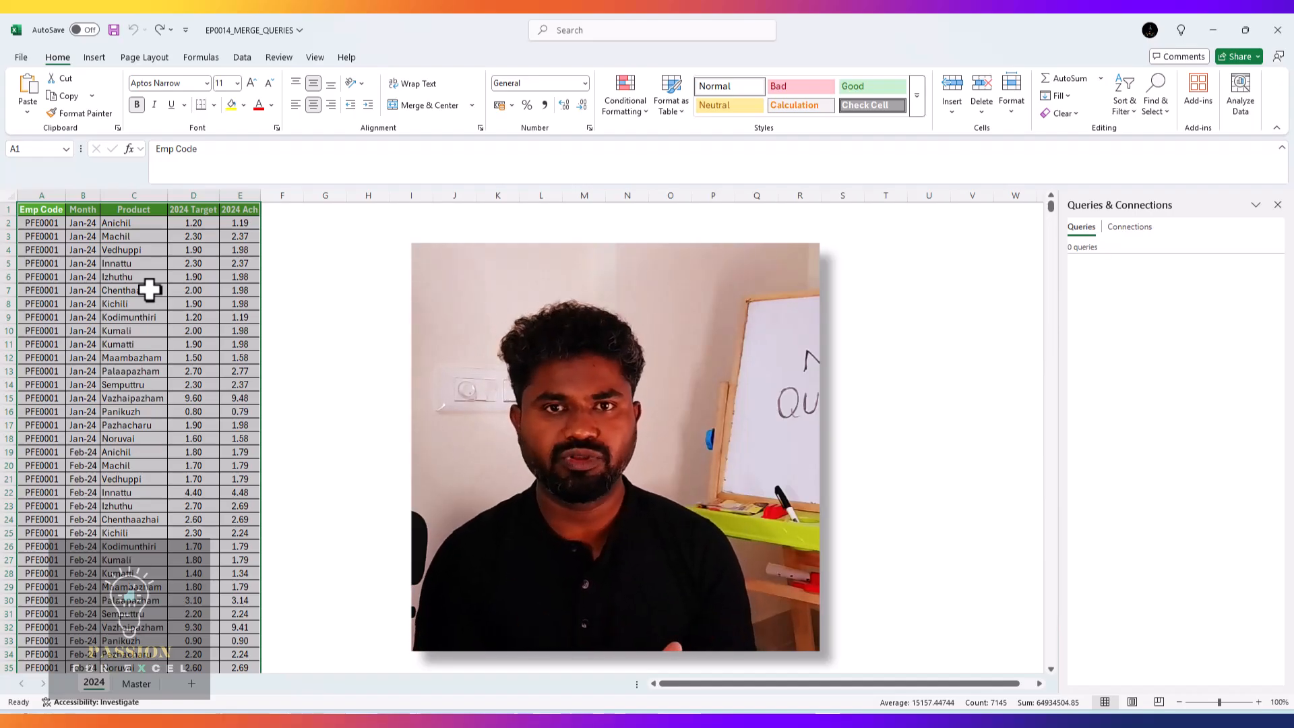
click(52, 250)
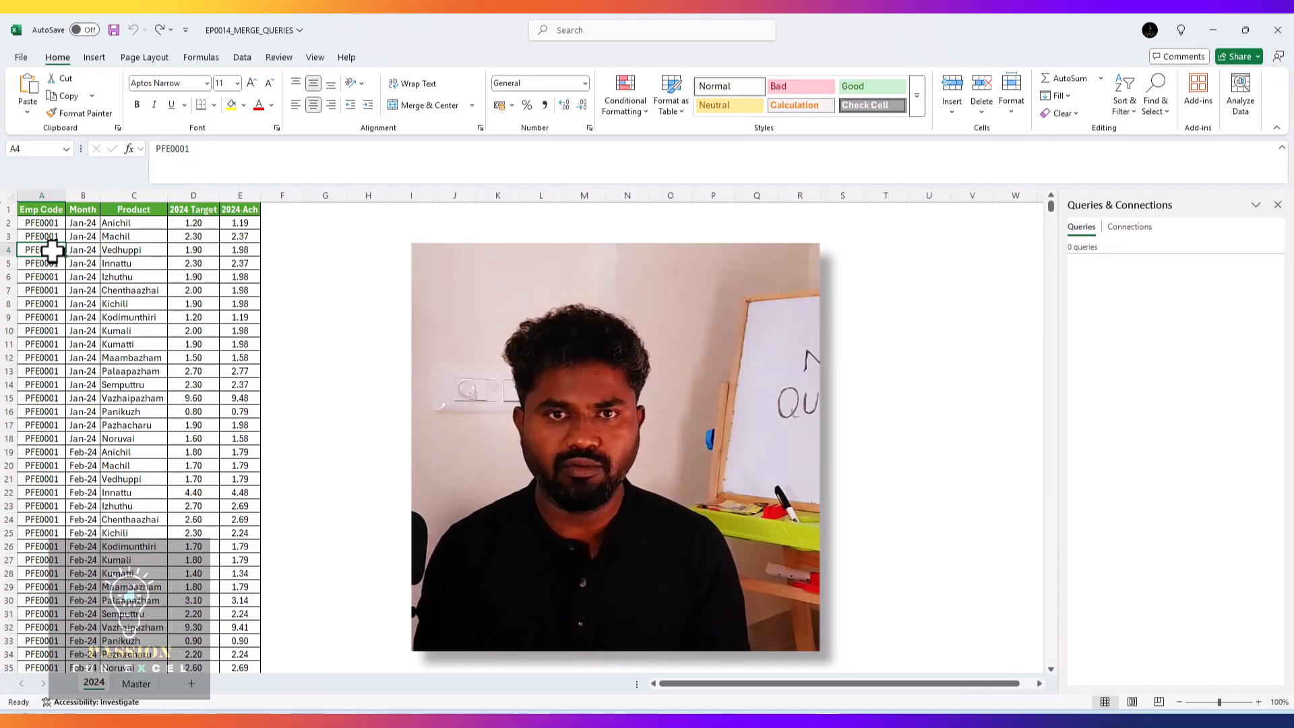
click(206, 222)
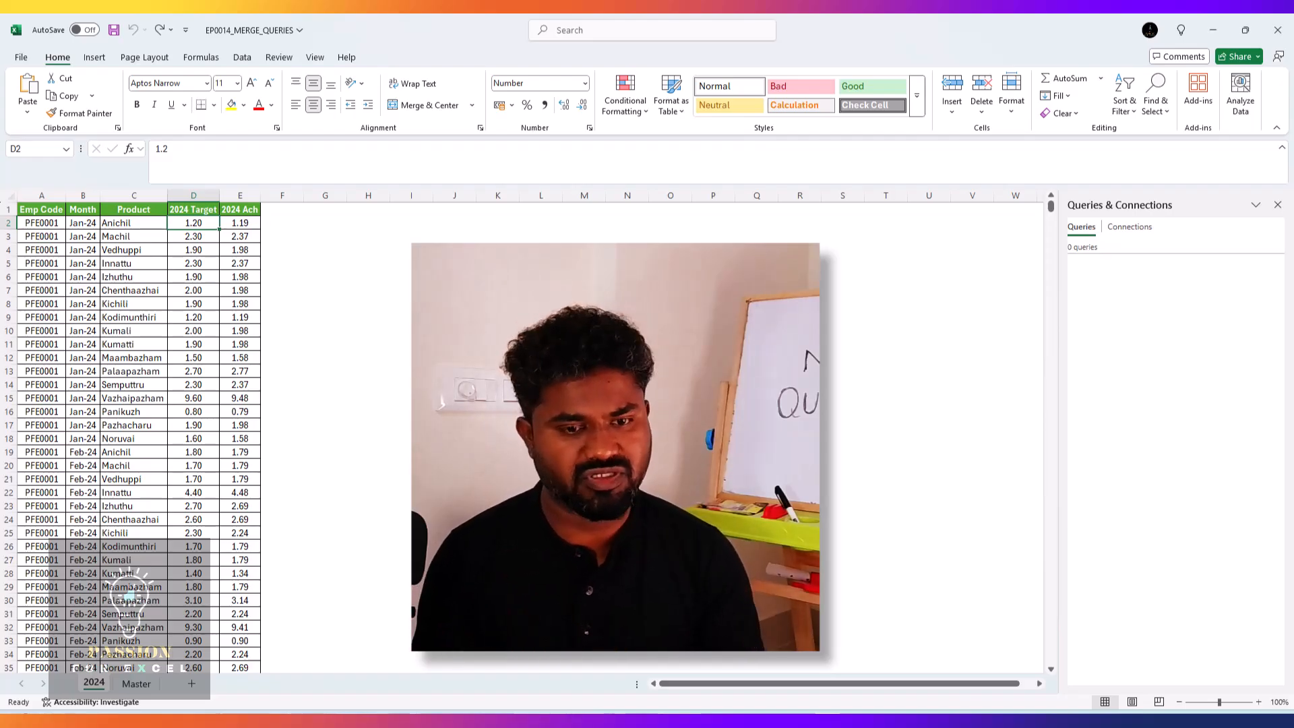
click(191, 251)
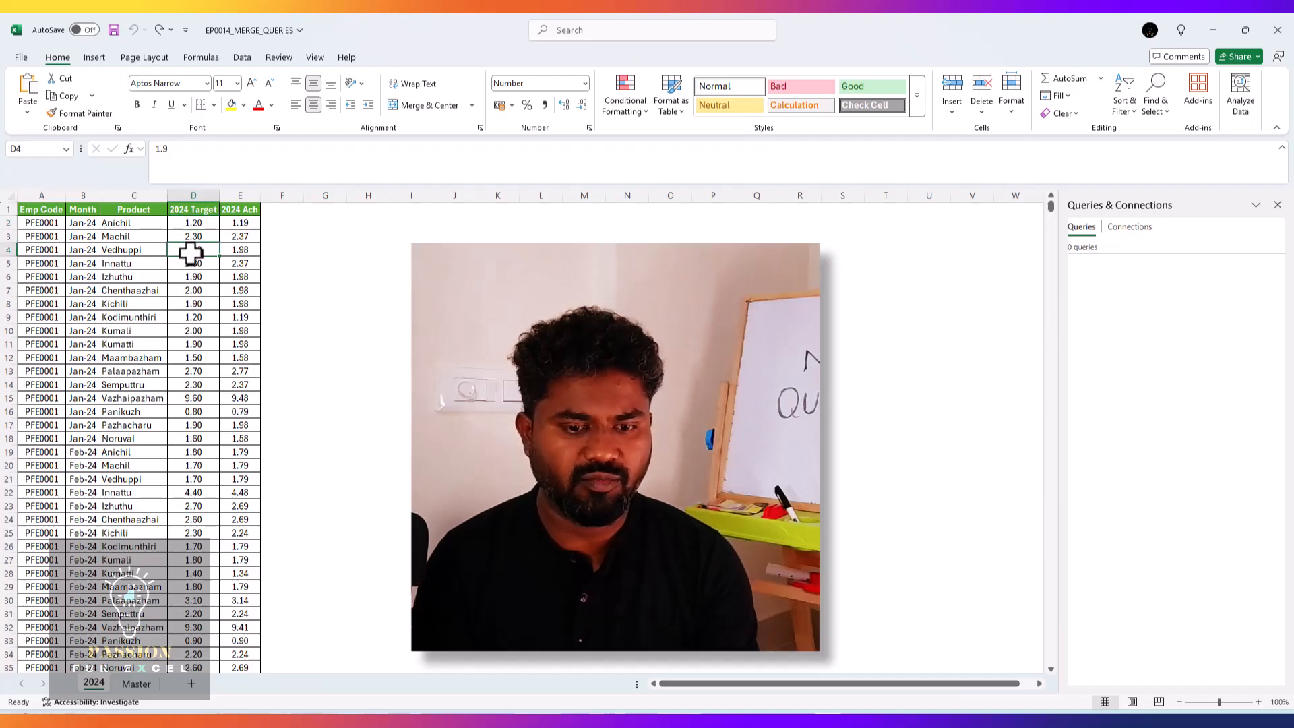
key(ctrl+Home)
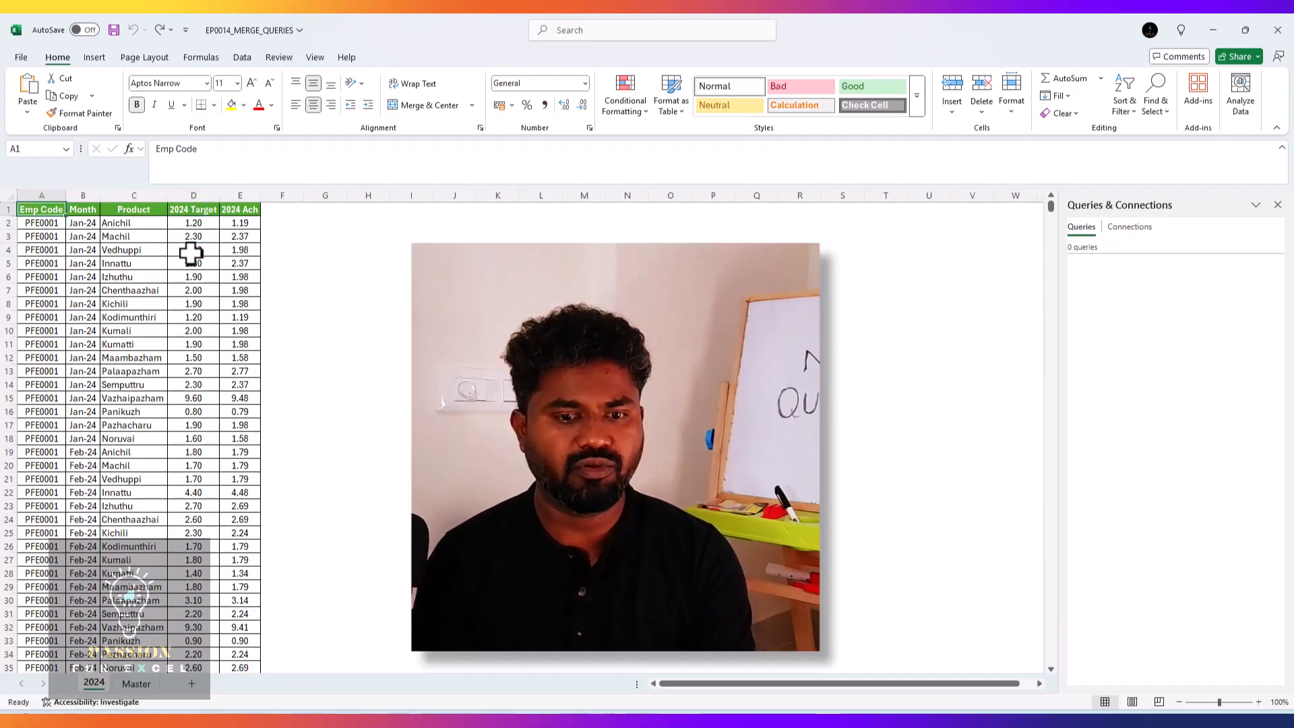
key(ctrl+Right)
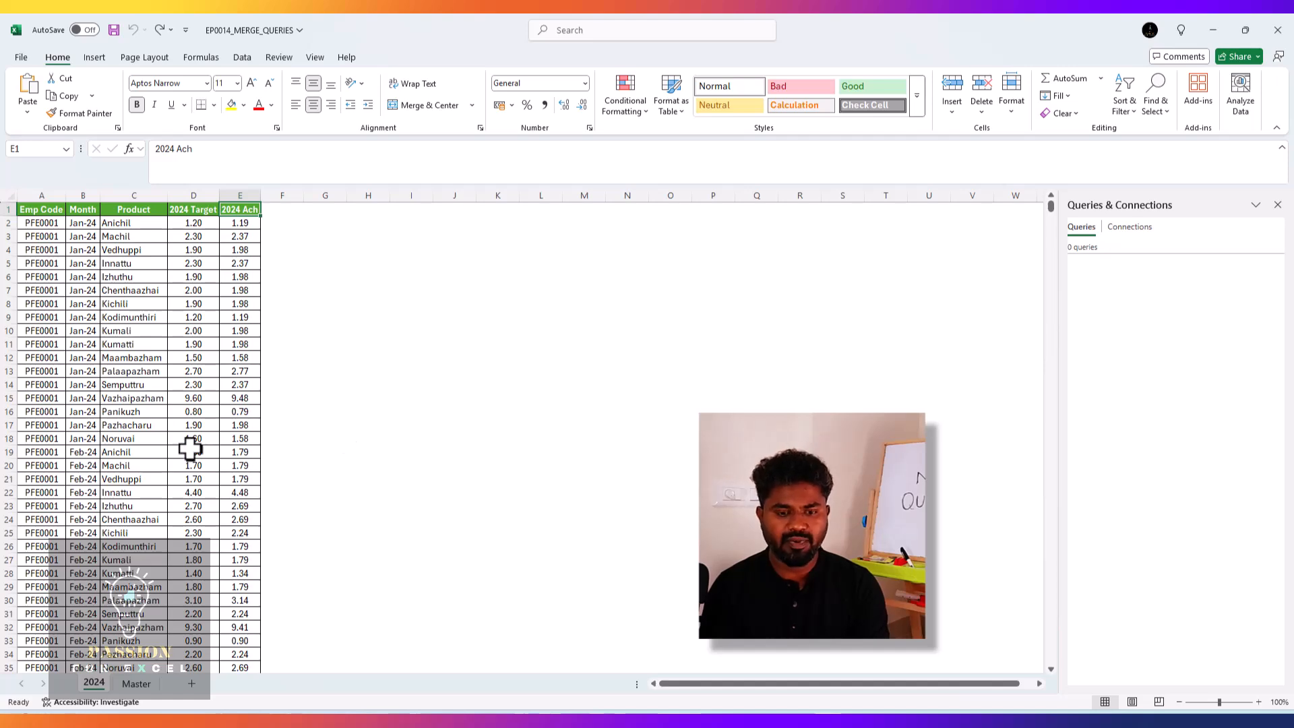
Examine the employee table and the category and product table on the Master sheet
click(137, 684)
key(ctrl+Up)
key(ctrl+Up)
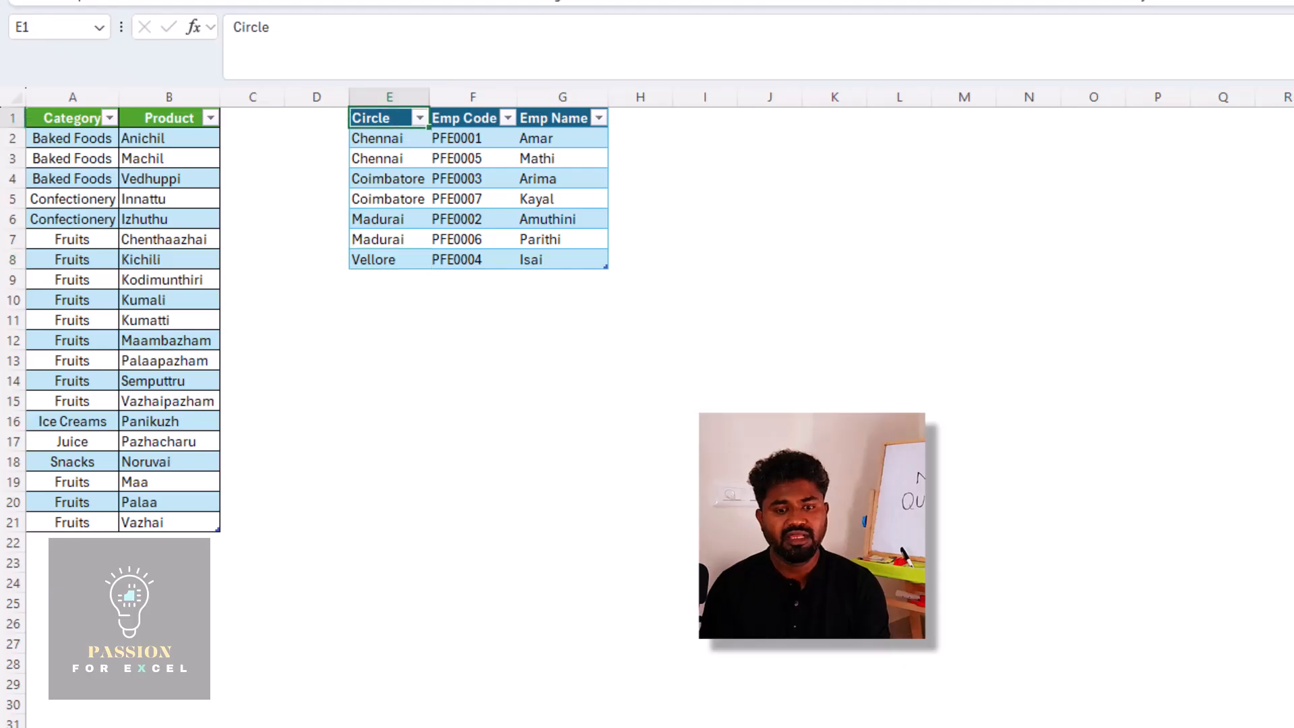
key(ctrl+a)
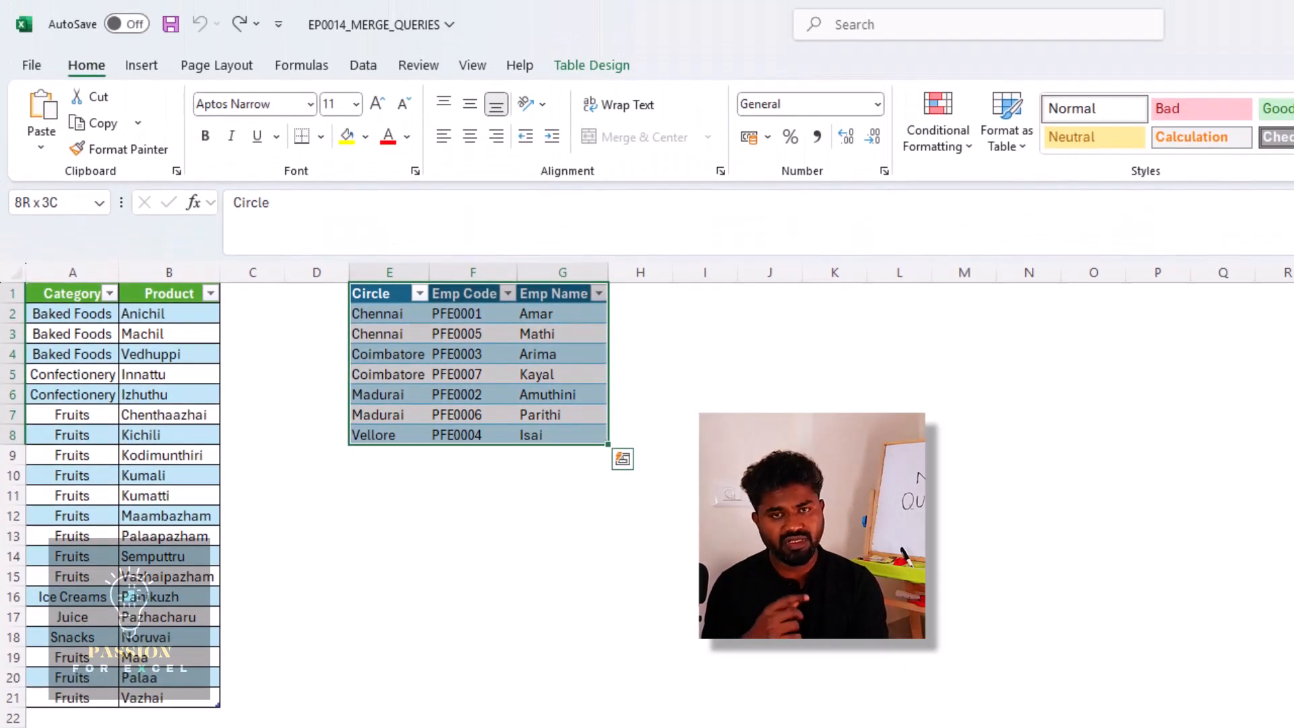
key(ctrl+Left)
key(ctrl+Left)
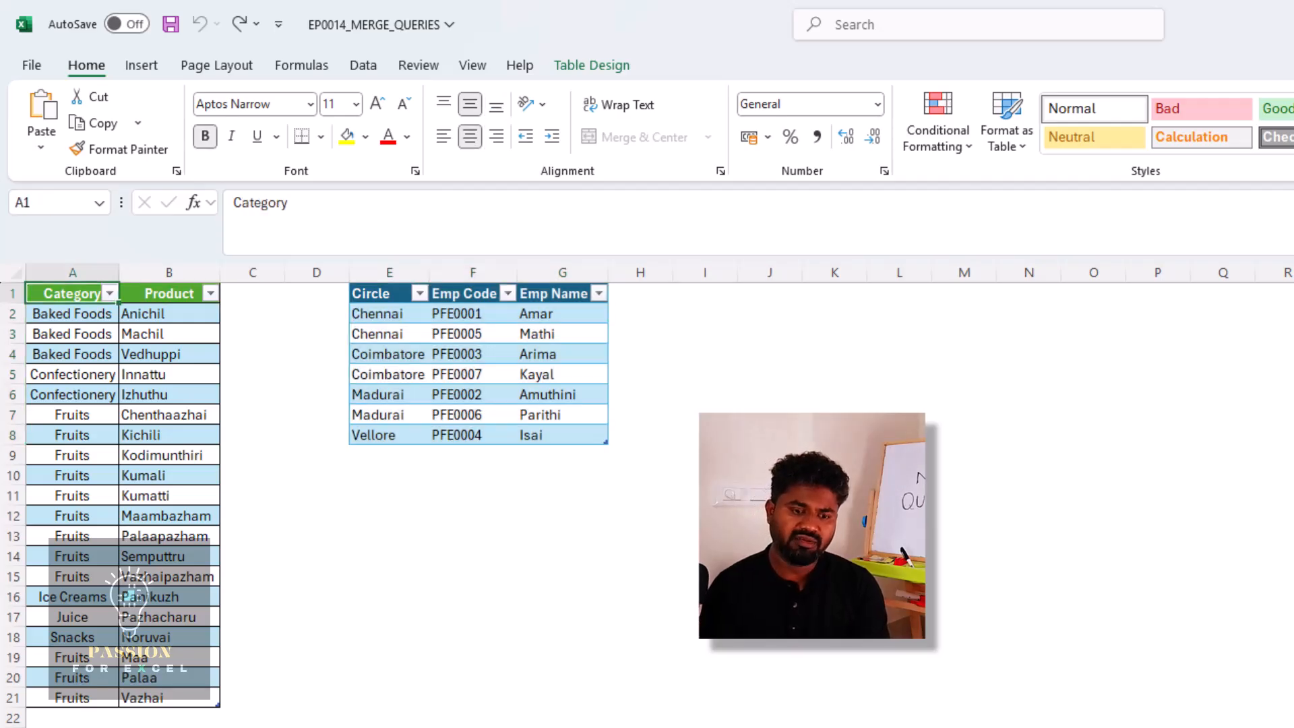
key(Right)
key(Down)
key(Down)
key(Up)
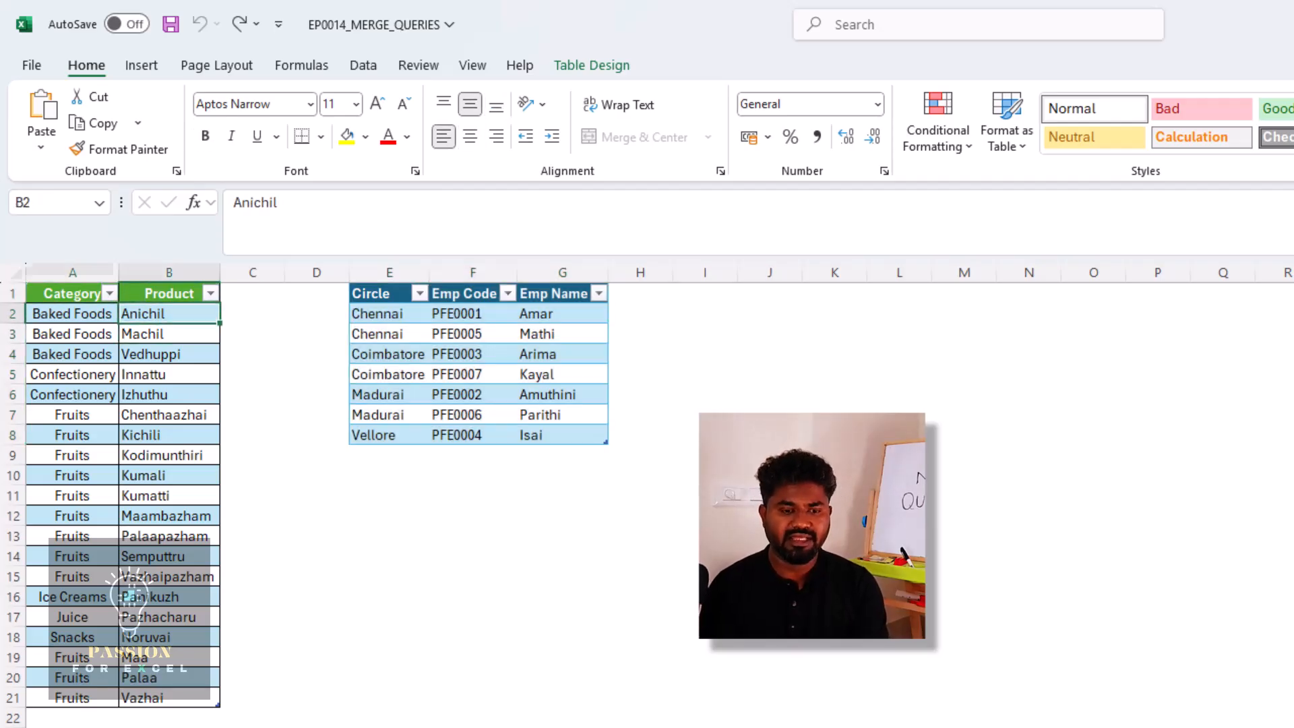
key(Left)
key(Up)
key(Right)
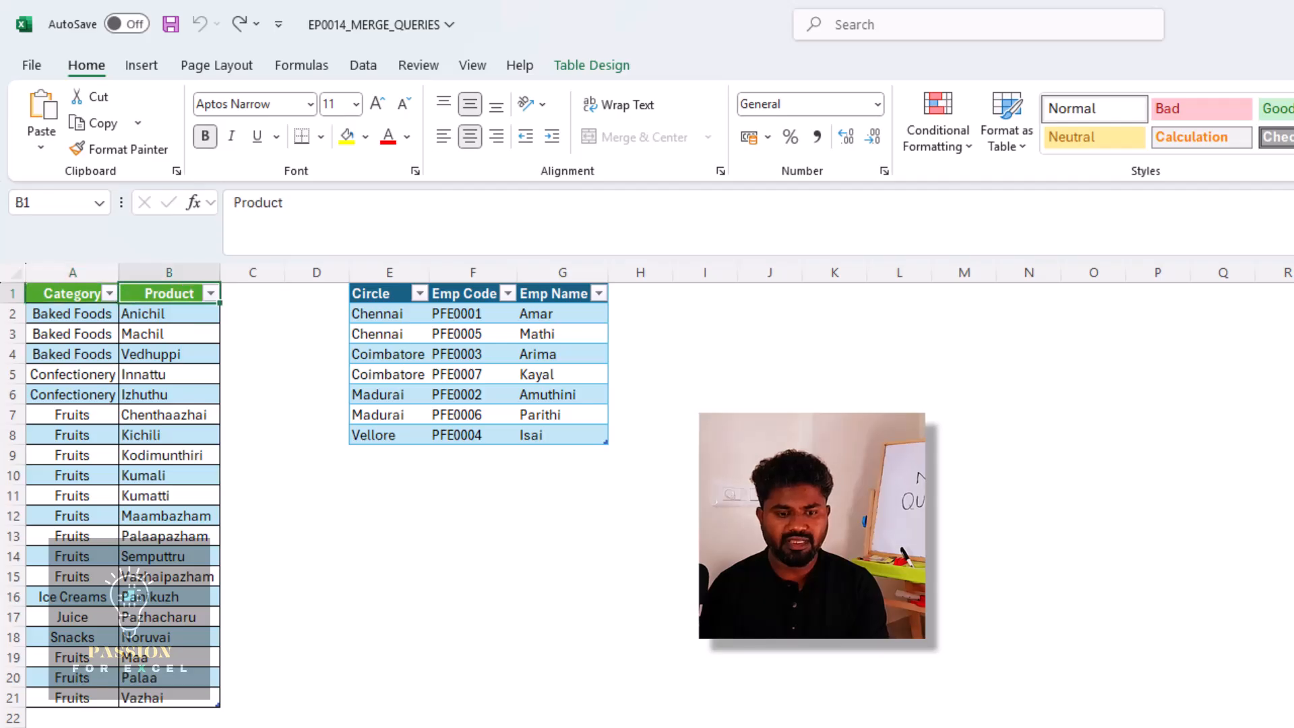
Create a Power Query query from the whole Category and Product table on the Master sheet
key(Left)
key(ctrl+a)
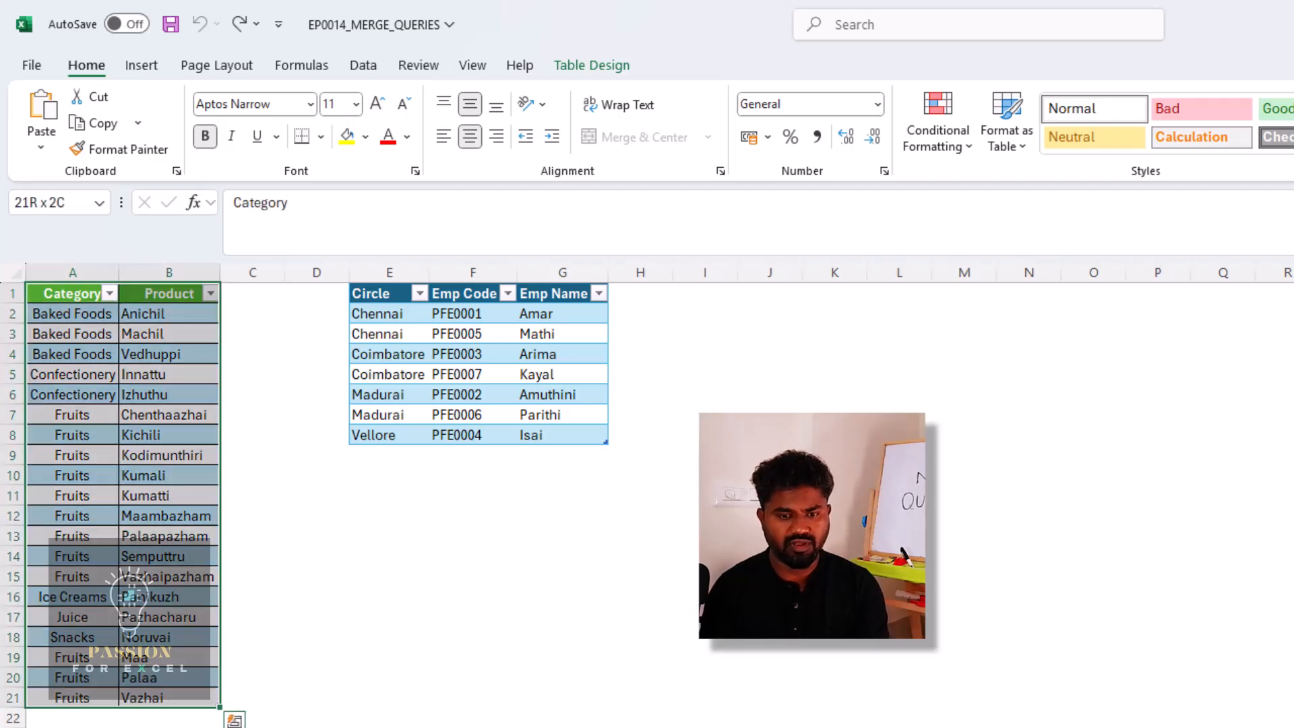
click(368, 67)
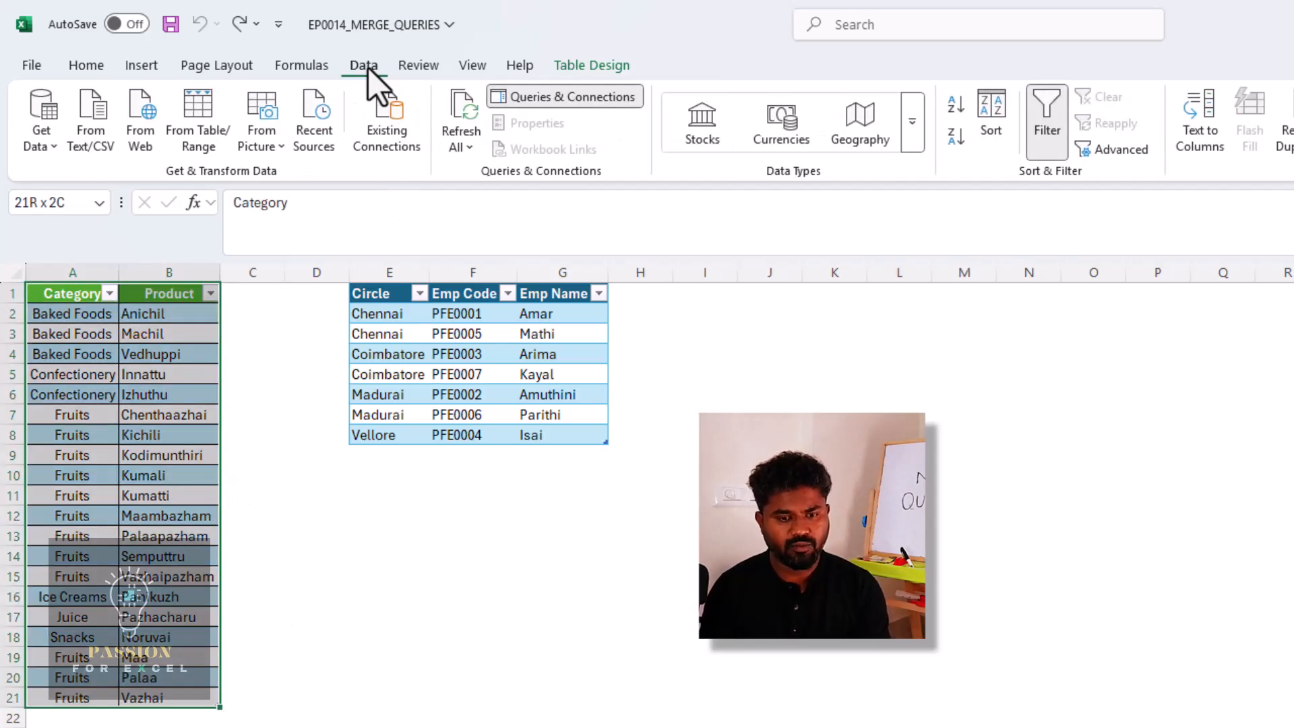
click(201, 134)
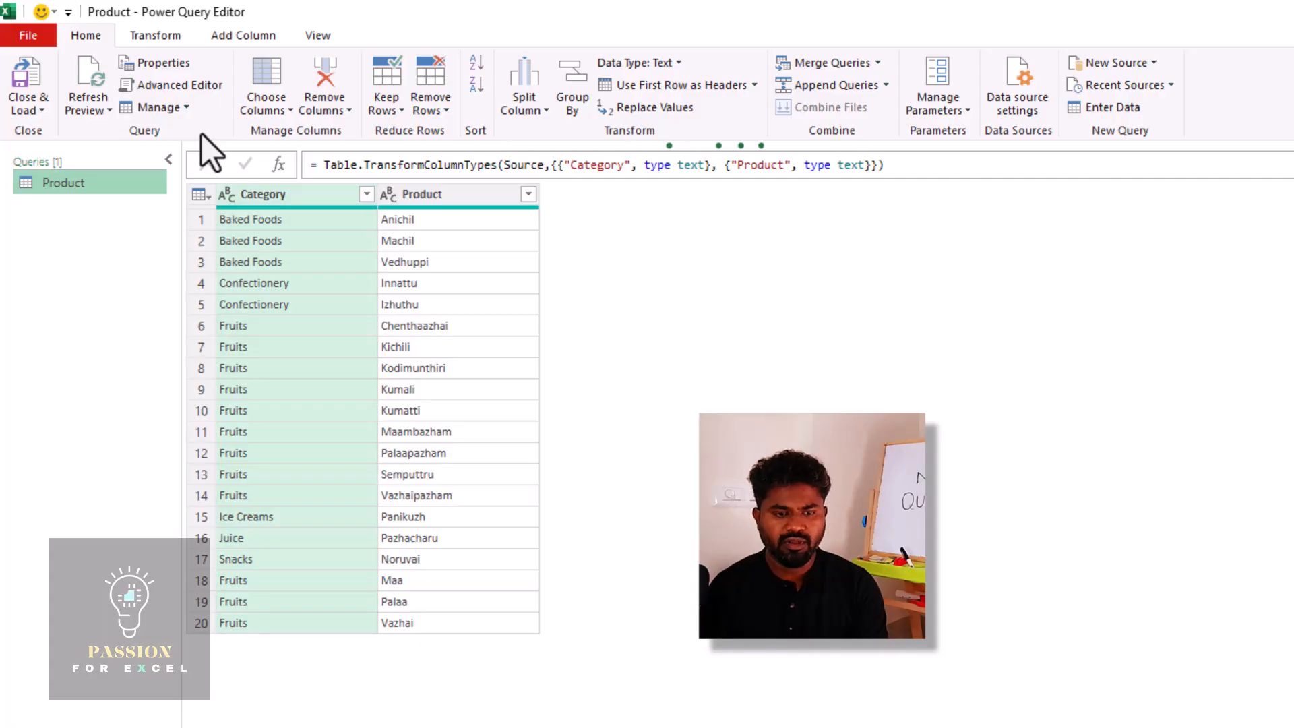
Close the query editor and load the Product query as Only Create Connection
click(35, 108)
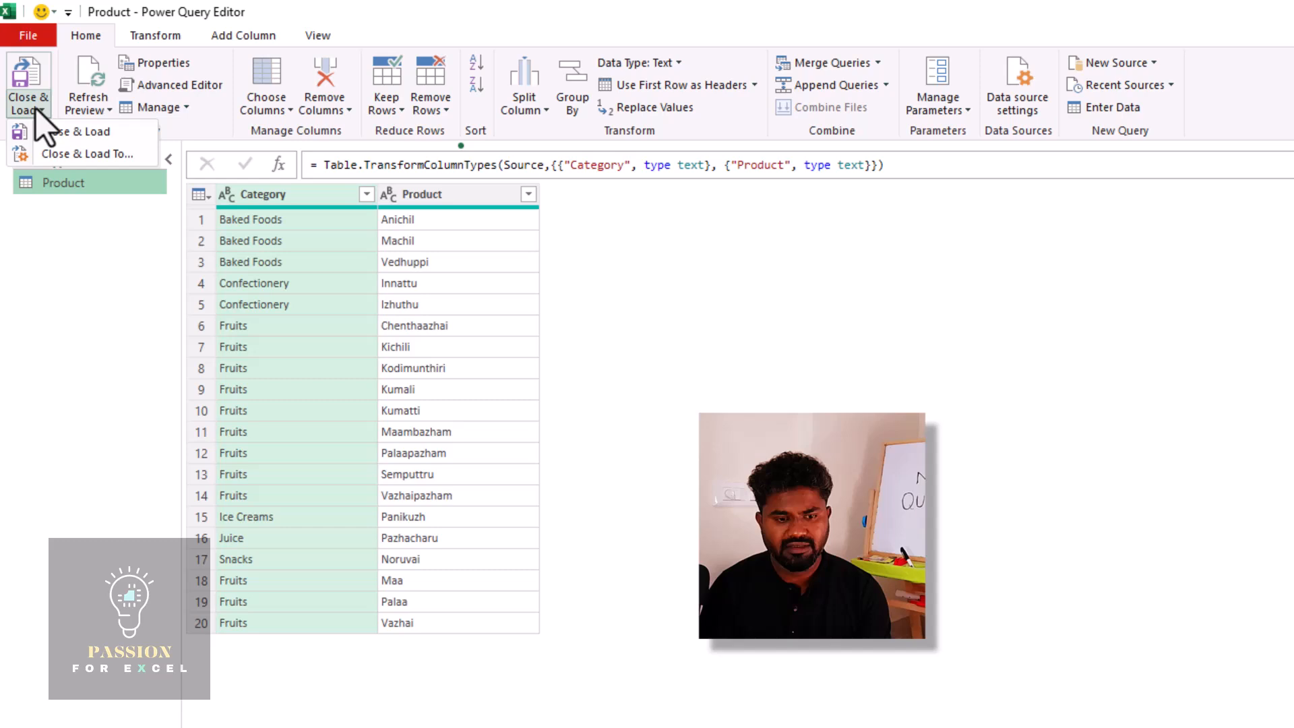
click(65, 146)
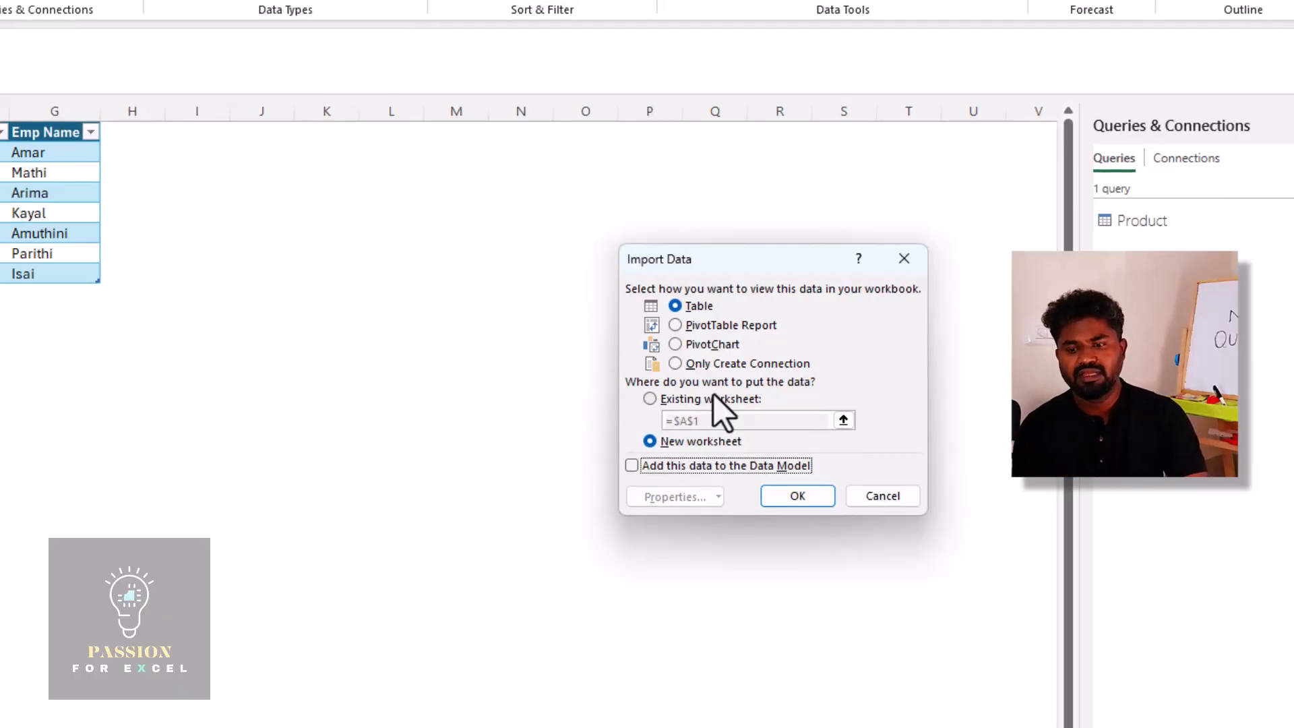
click(676, 365)
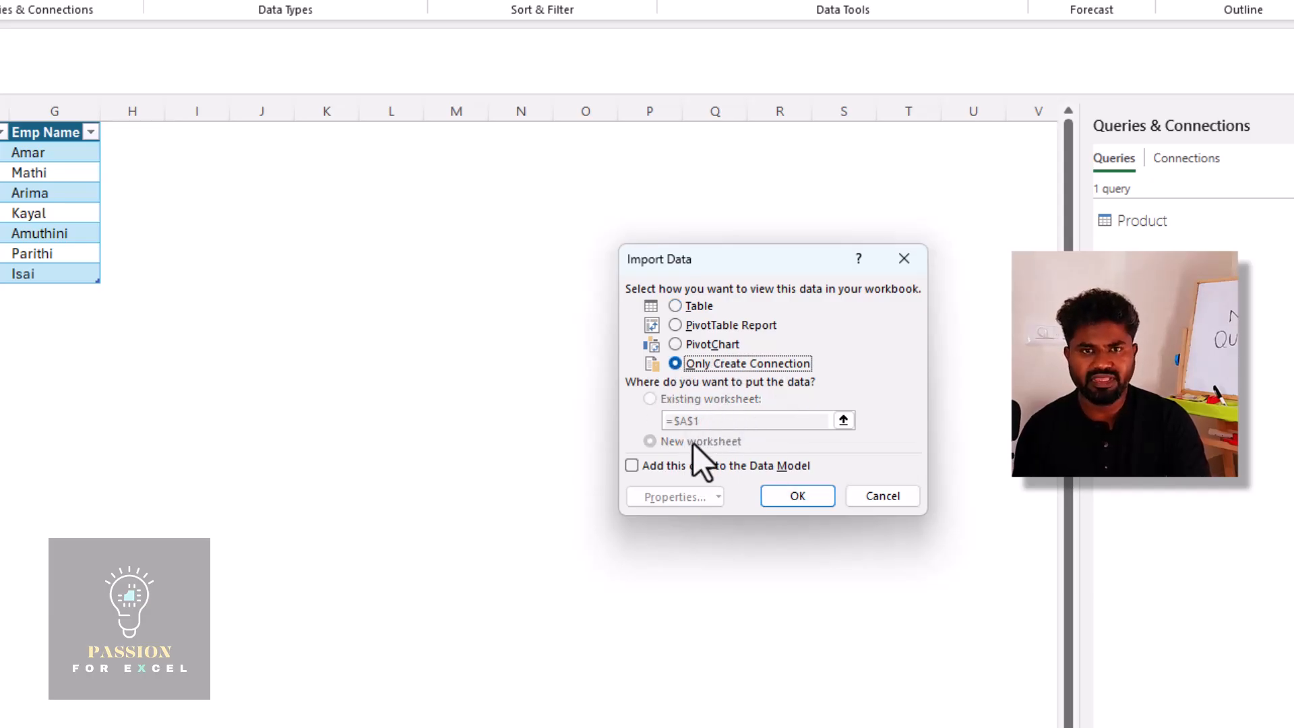
click(806, 500)
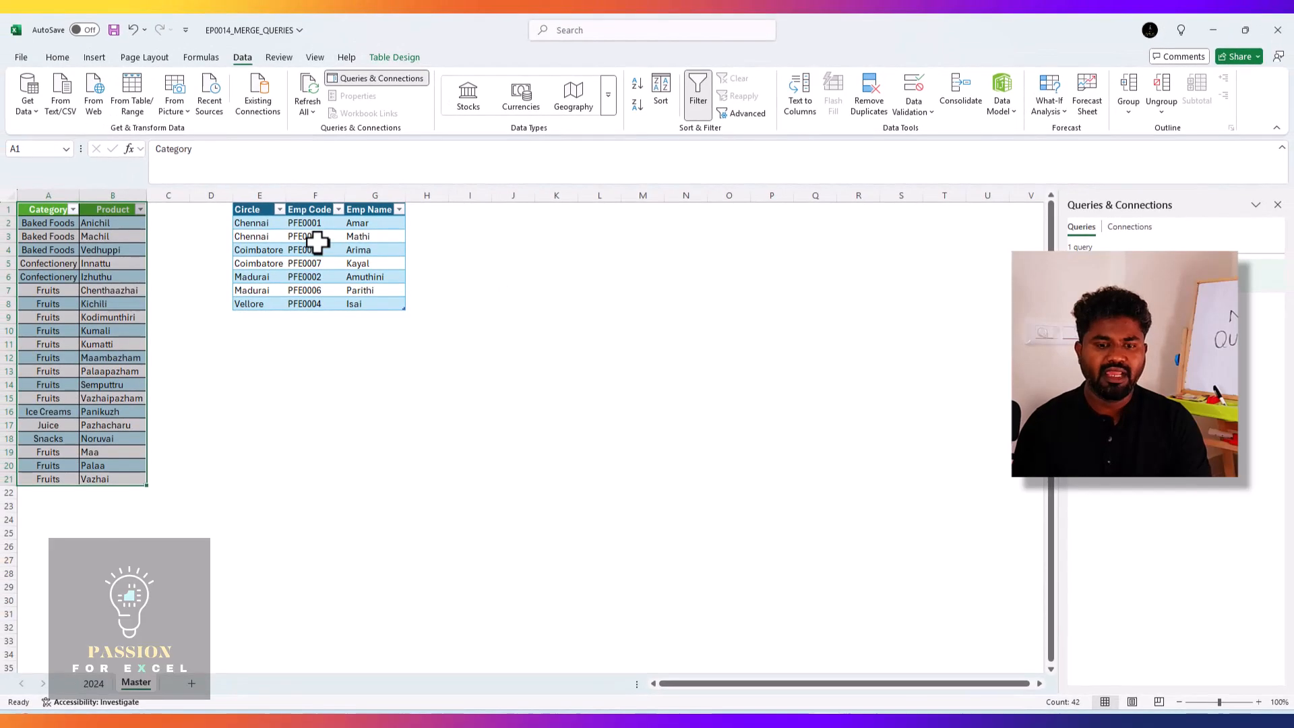
Create a Power Query query from the whole Circle, Emp Code and Emp Name table
click(317, 243)
key(ctrl+Up)
key(ctrl+Left)
key(ctrl+shift+Right)
key(ctrl+shift+Down)
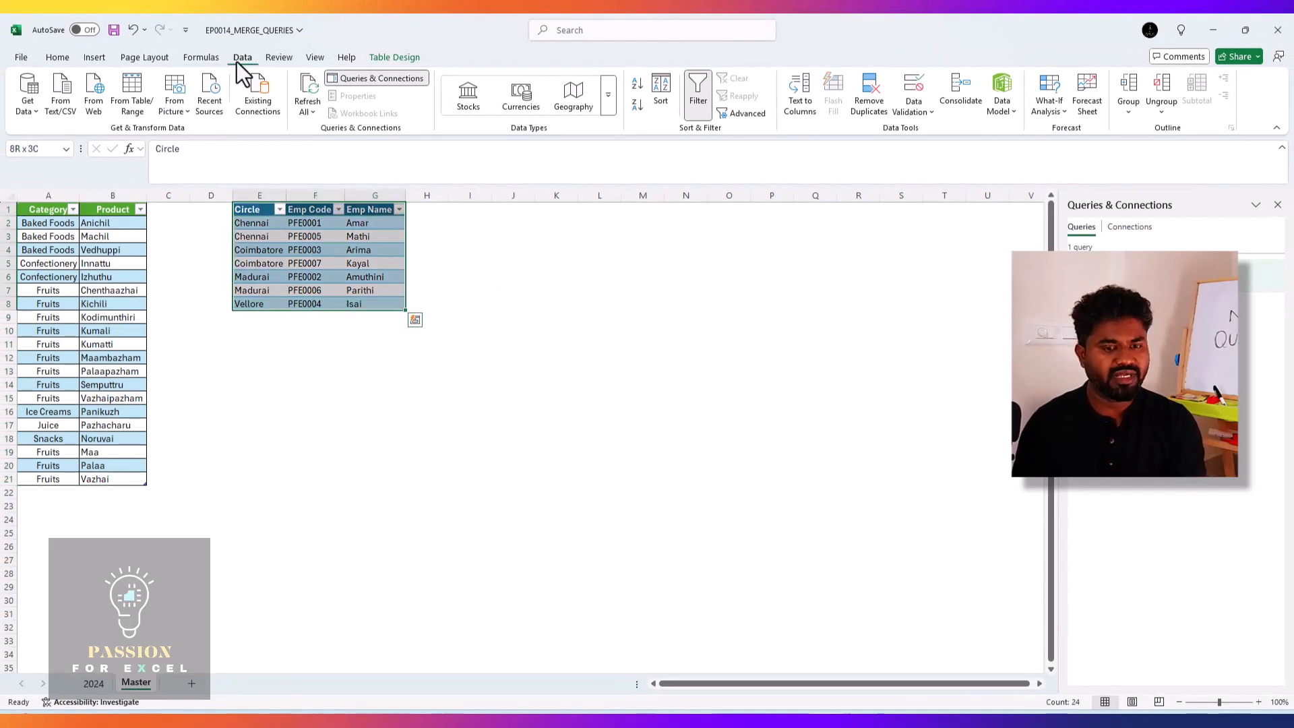
click(132, 101)
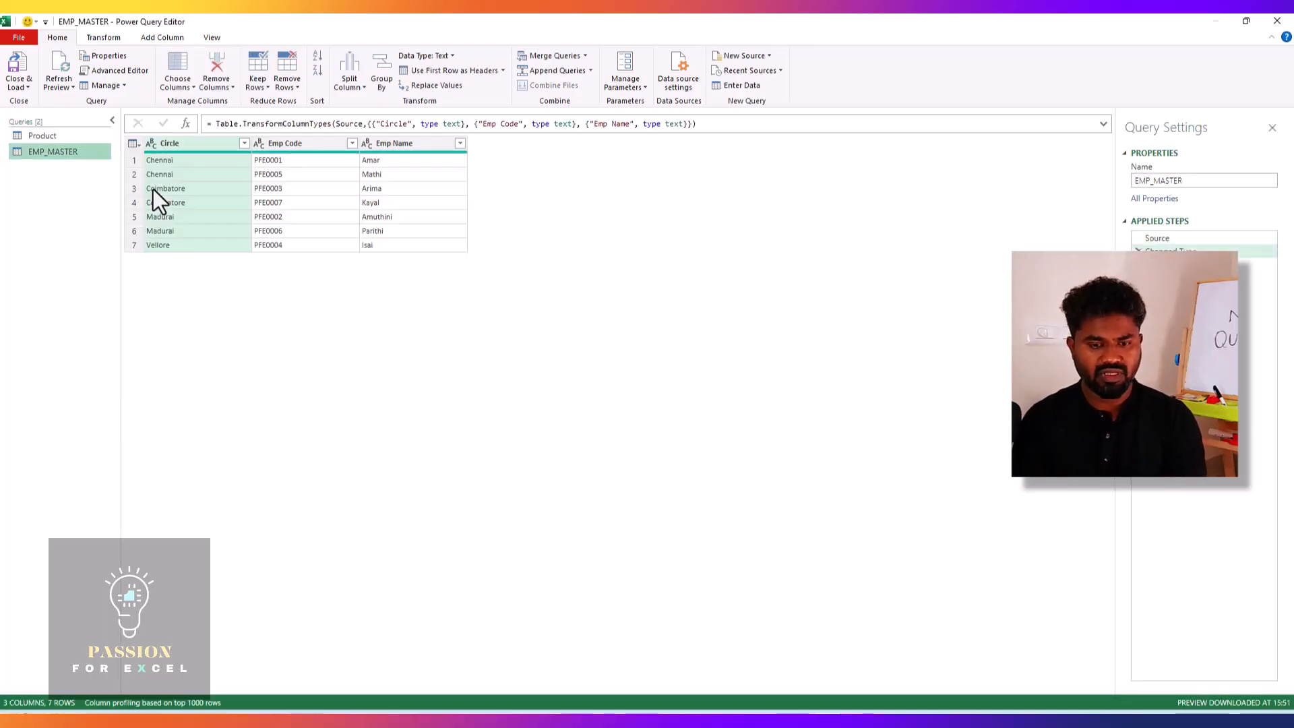
Close the query editor and load the EMP_MASTER query as Only Create Connection
click(26, 87)
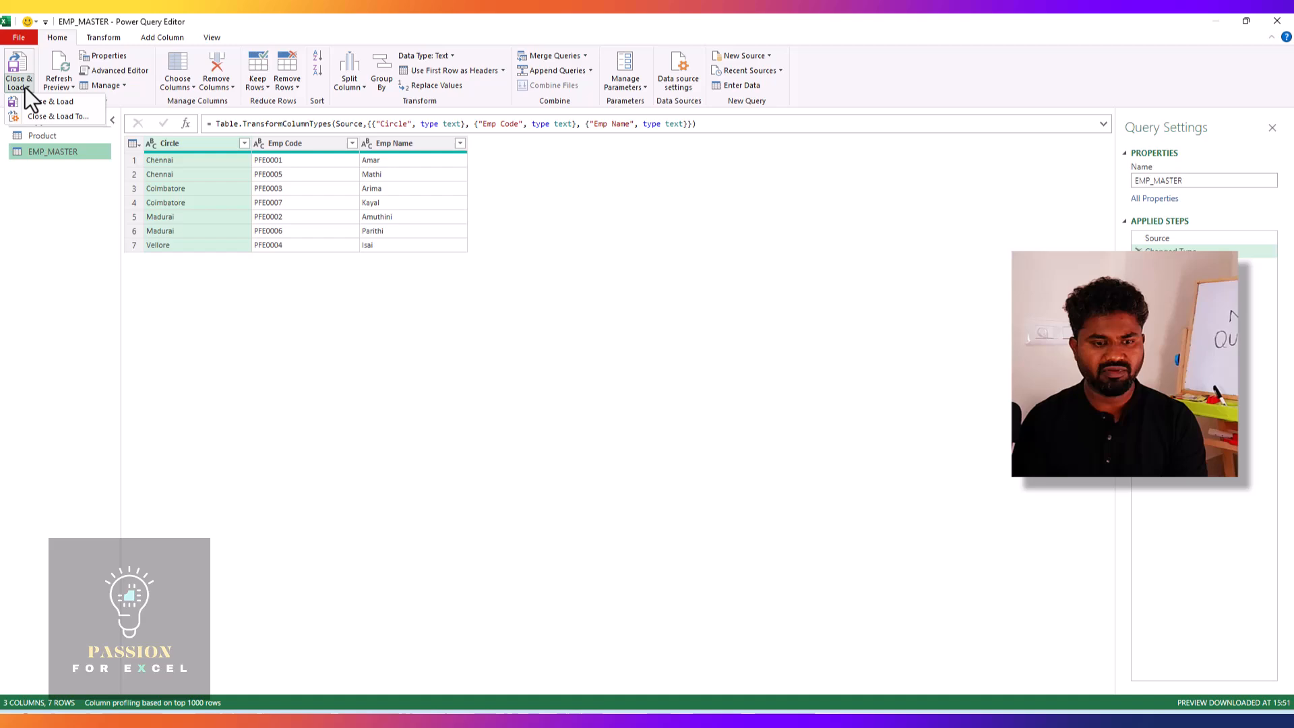
click(54, 117)
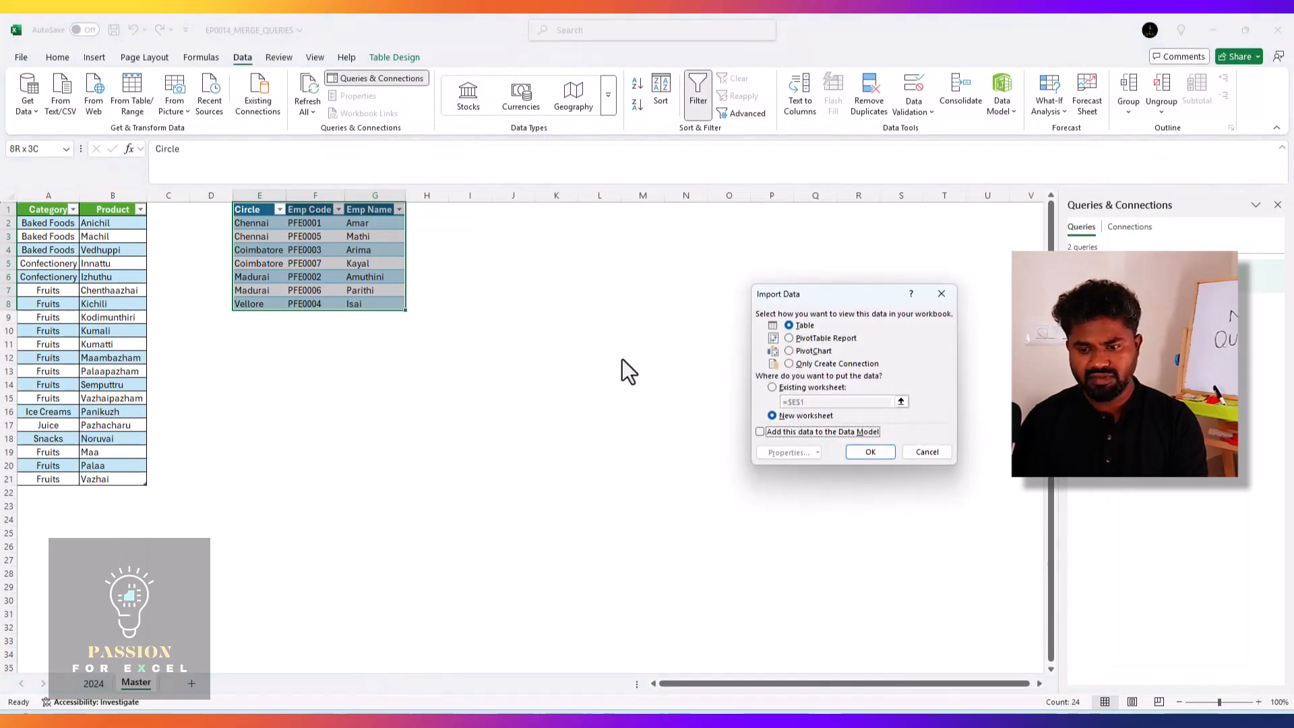
click(787, 363)
click(875, 454)
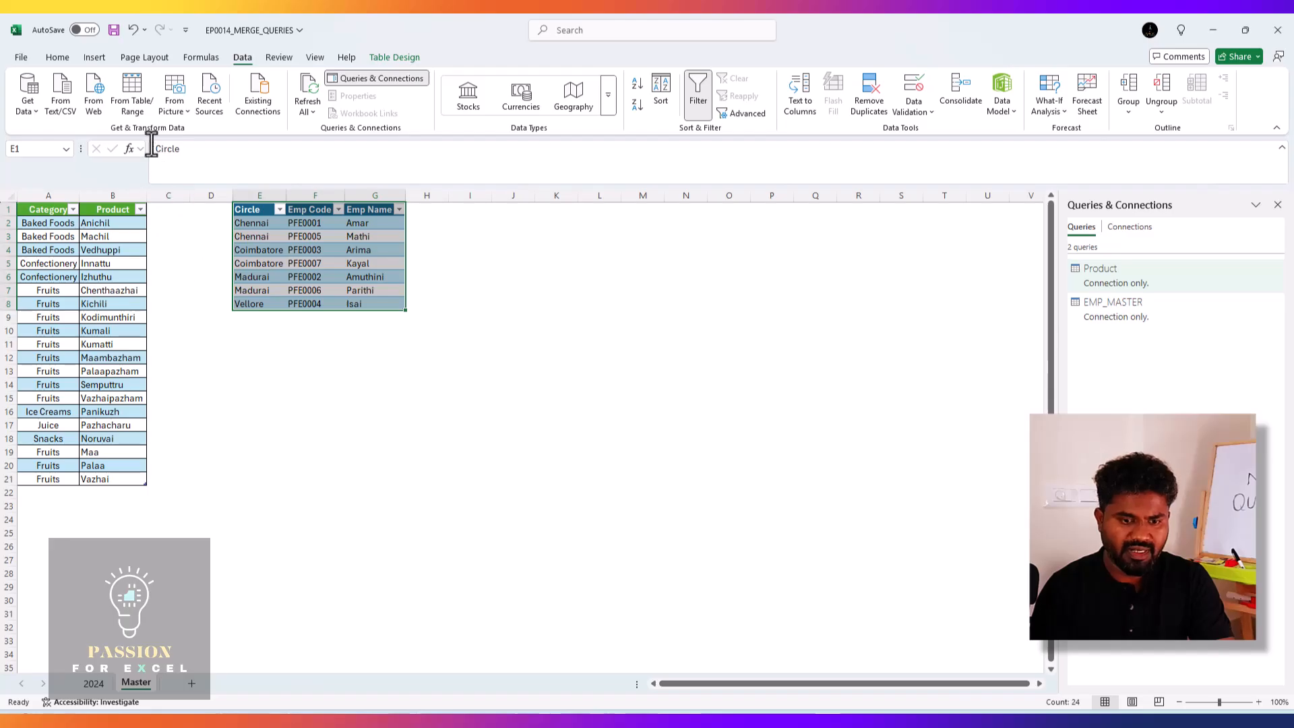
Import Sheet1 of the 2023_Sales_Data workbook from the Desktop and open it for transformation in the Power Query Editor
click(29, 111)
mouse_move(86, 135)
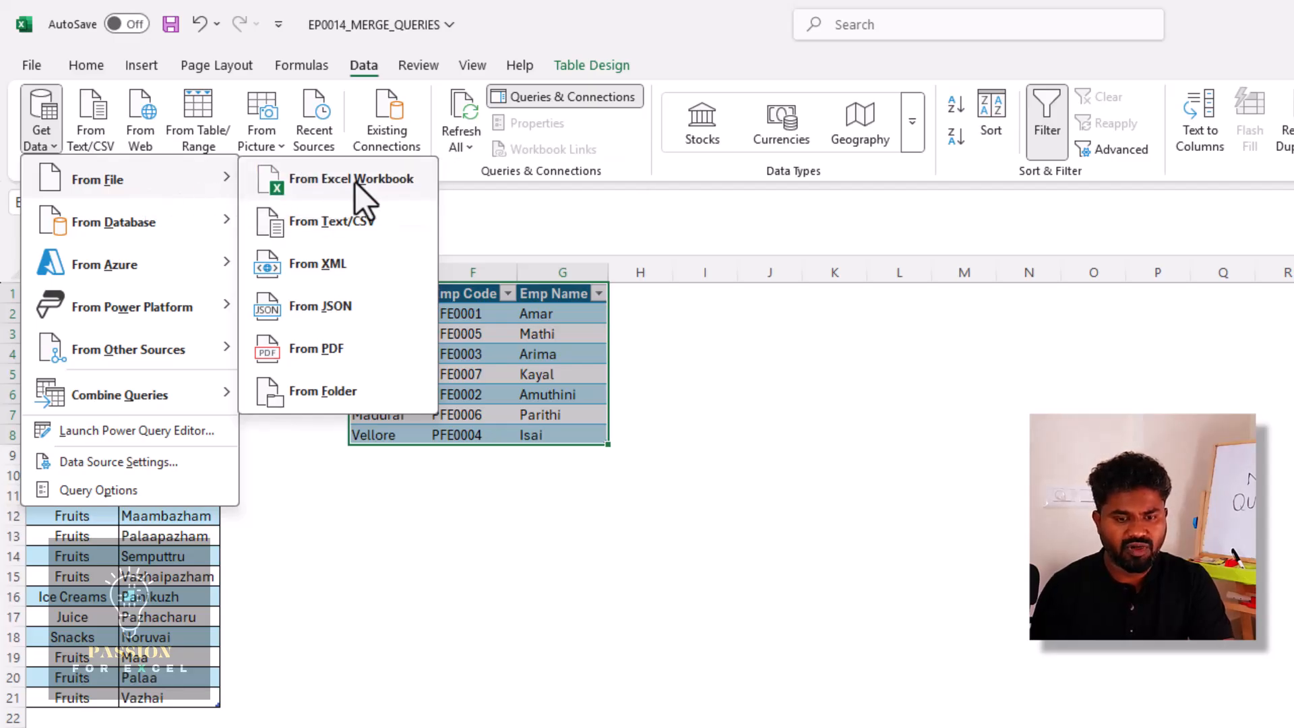
click(354, 182)
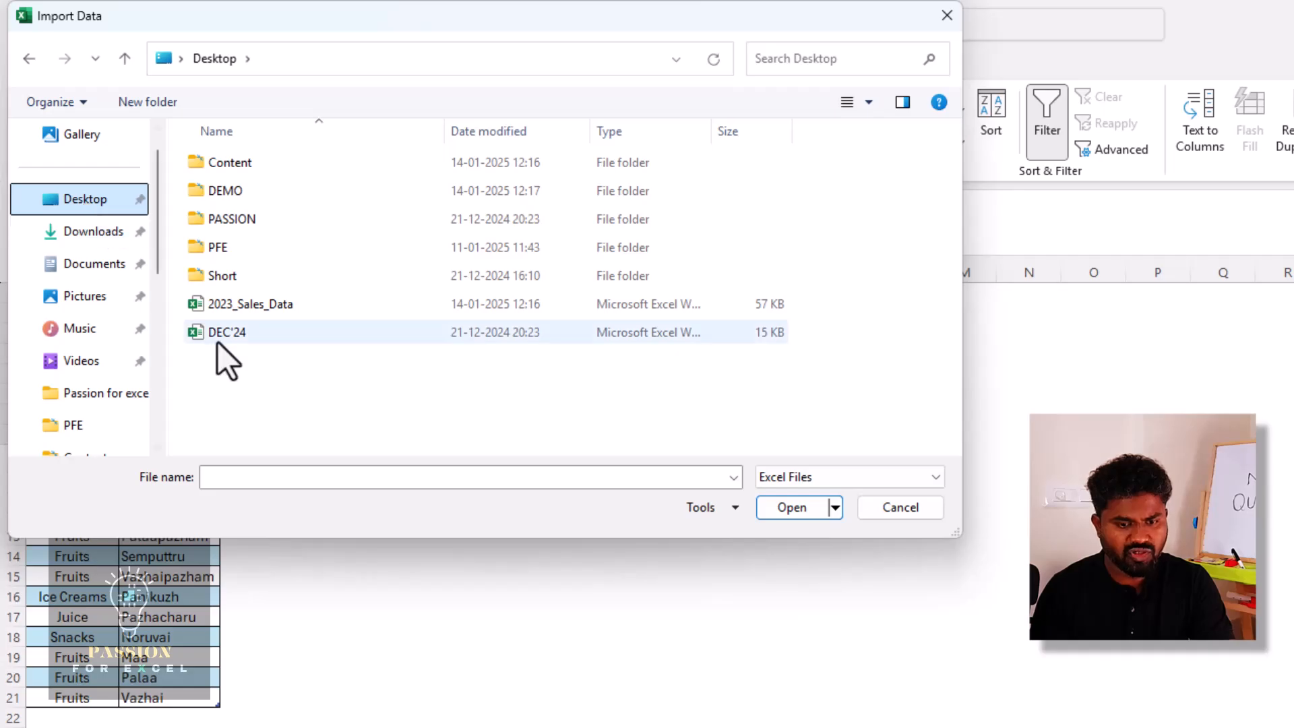
click(273, 307)
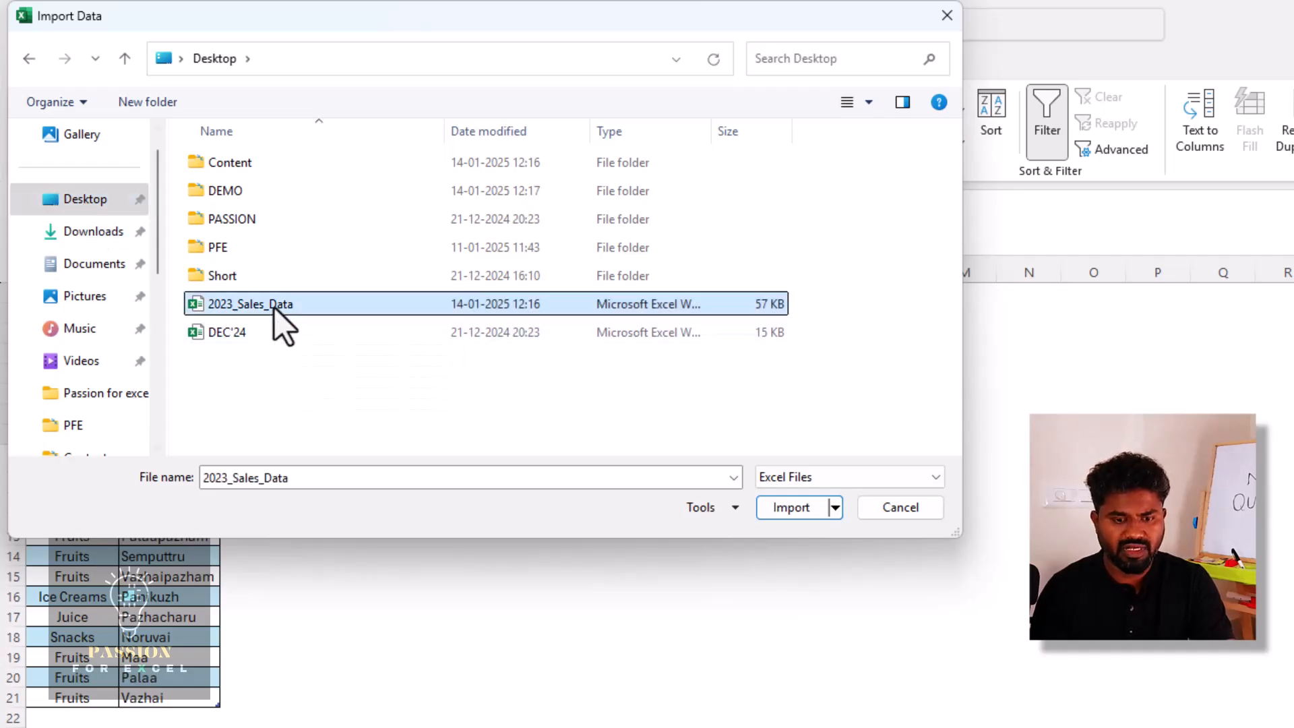
click(792, 507)
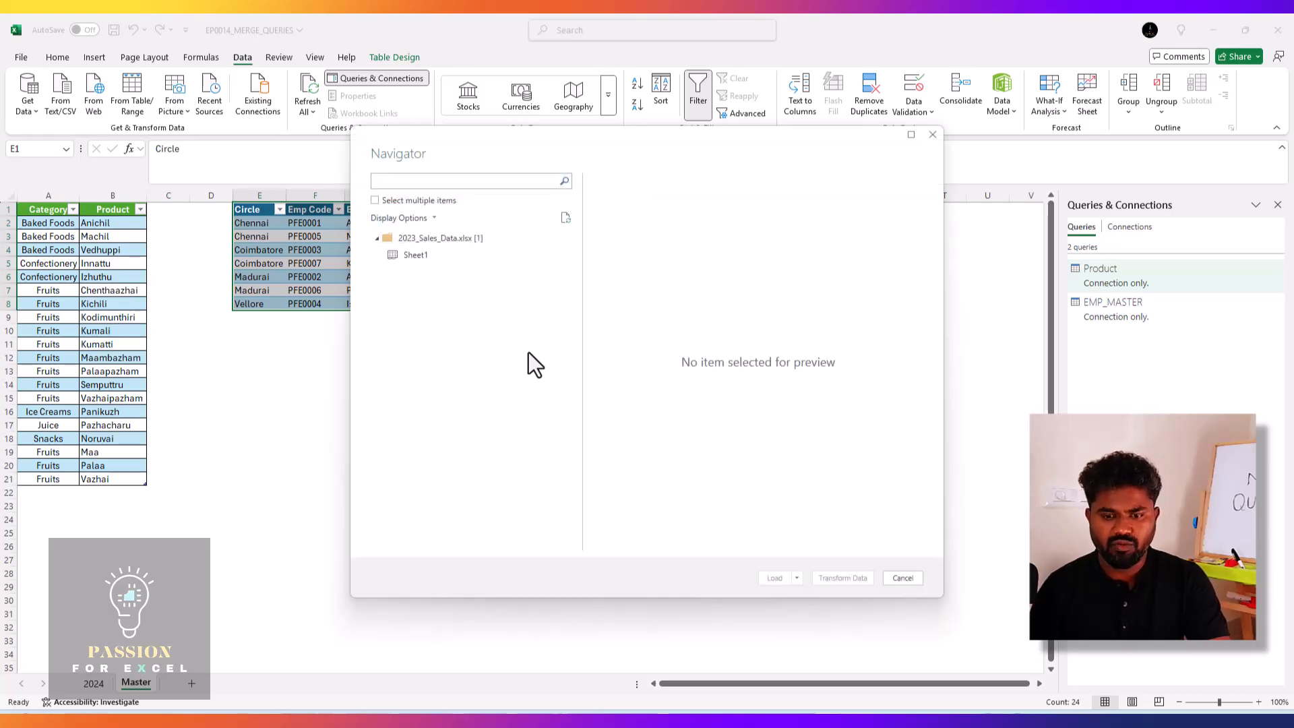
click(416, 256)
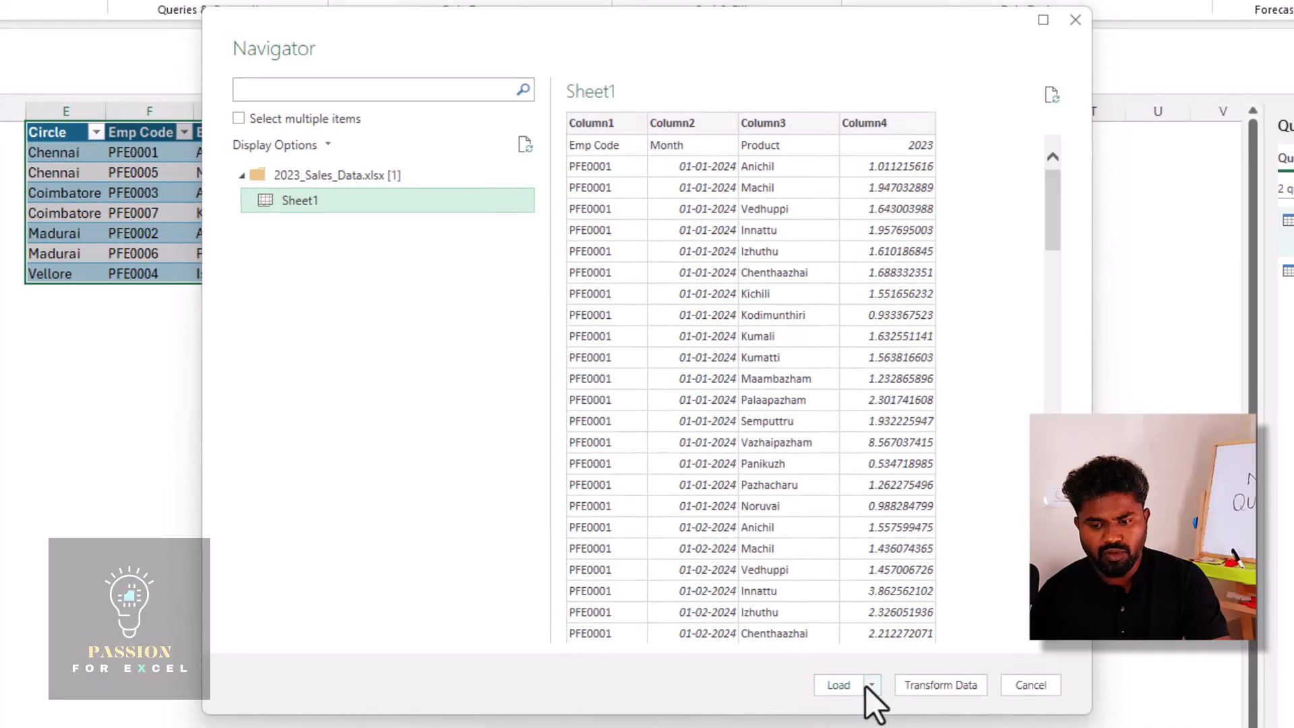
click(866, 686)
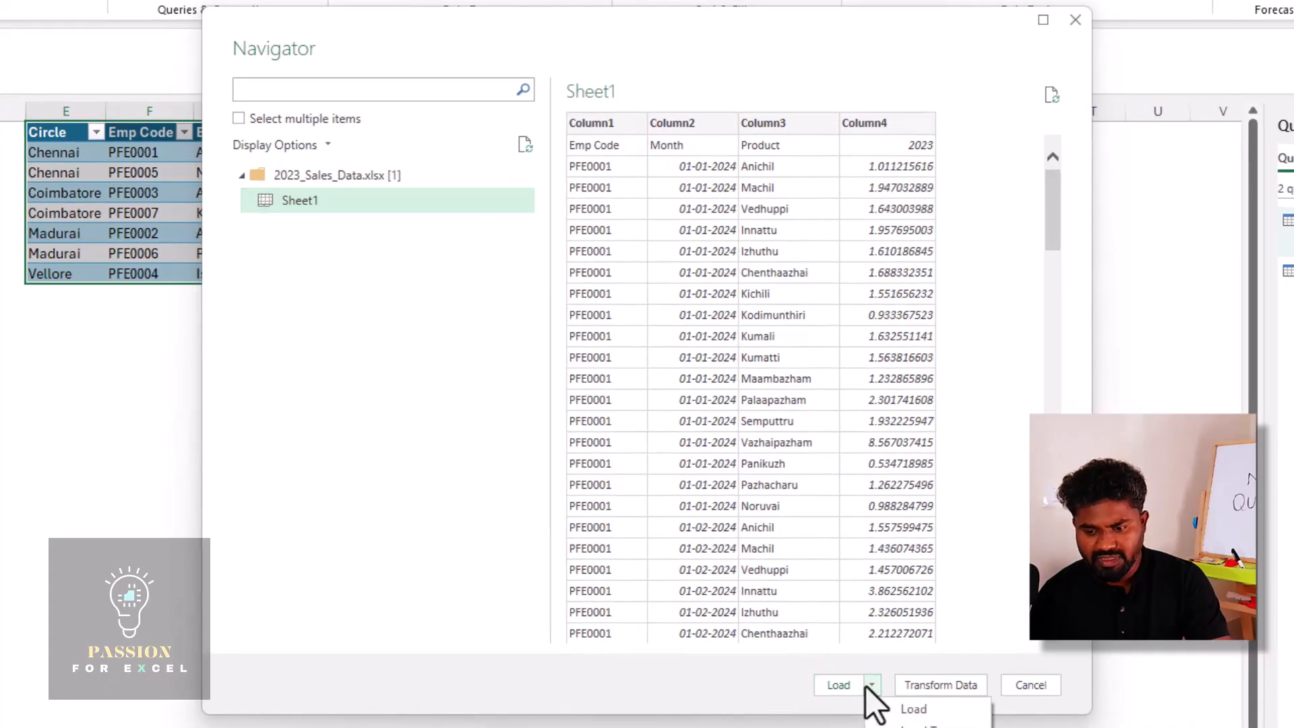
click(931, 688)
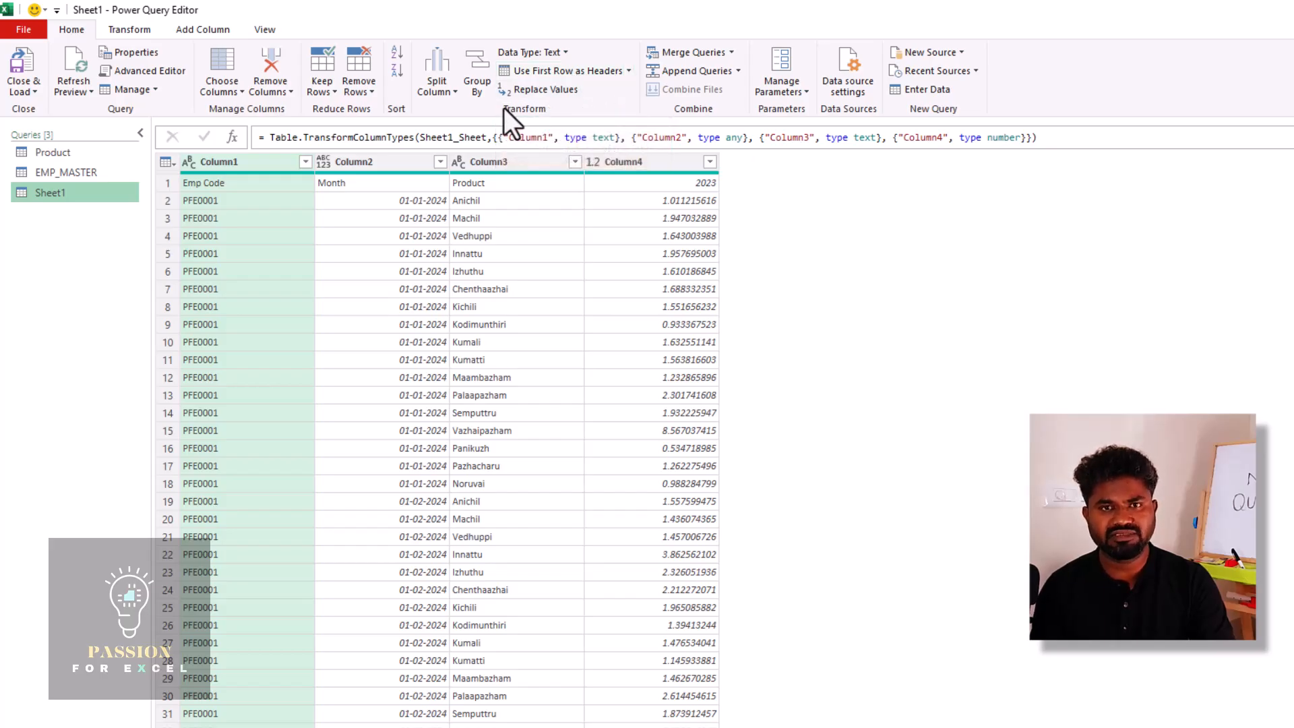
Promote the first row of the Sheet1 query to headers and rename the query 2023
click(552, 71)
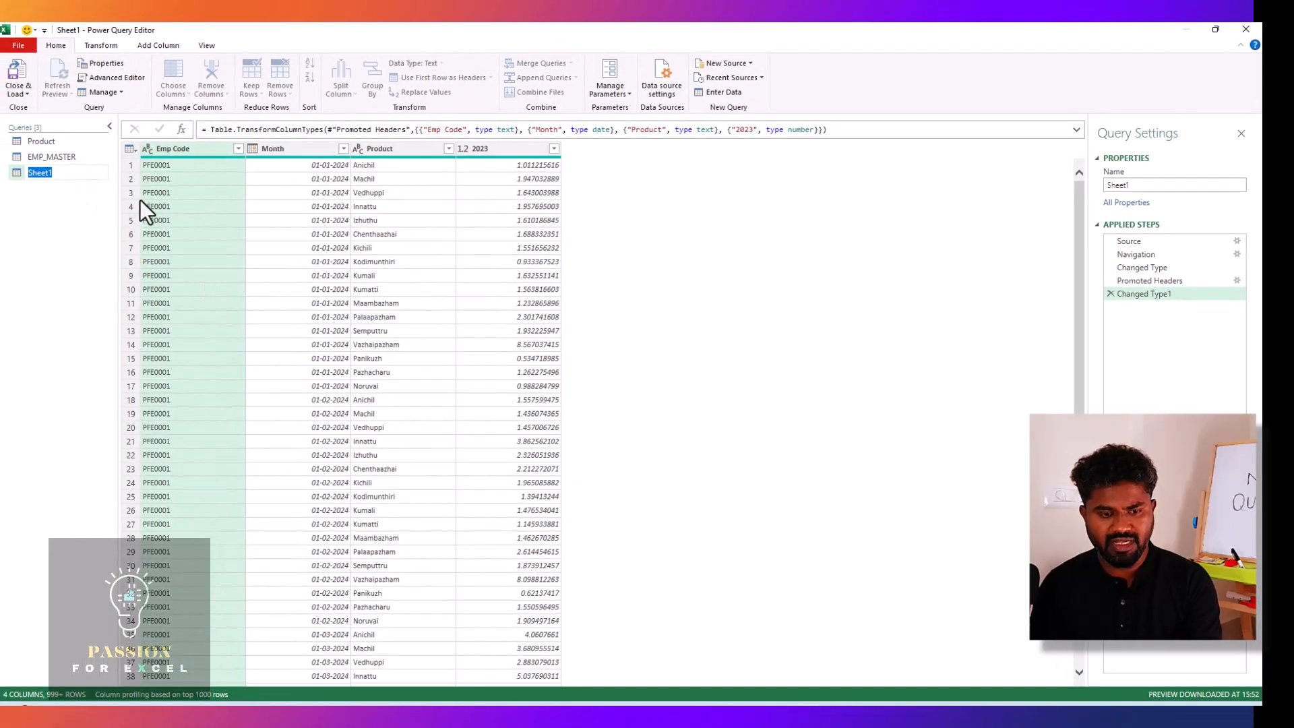
double_click(45, 172)
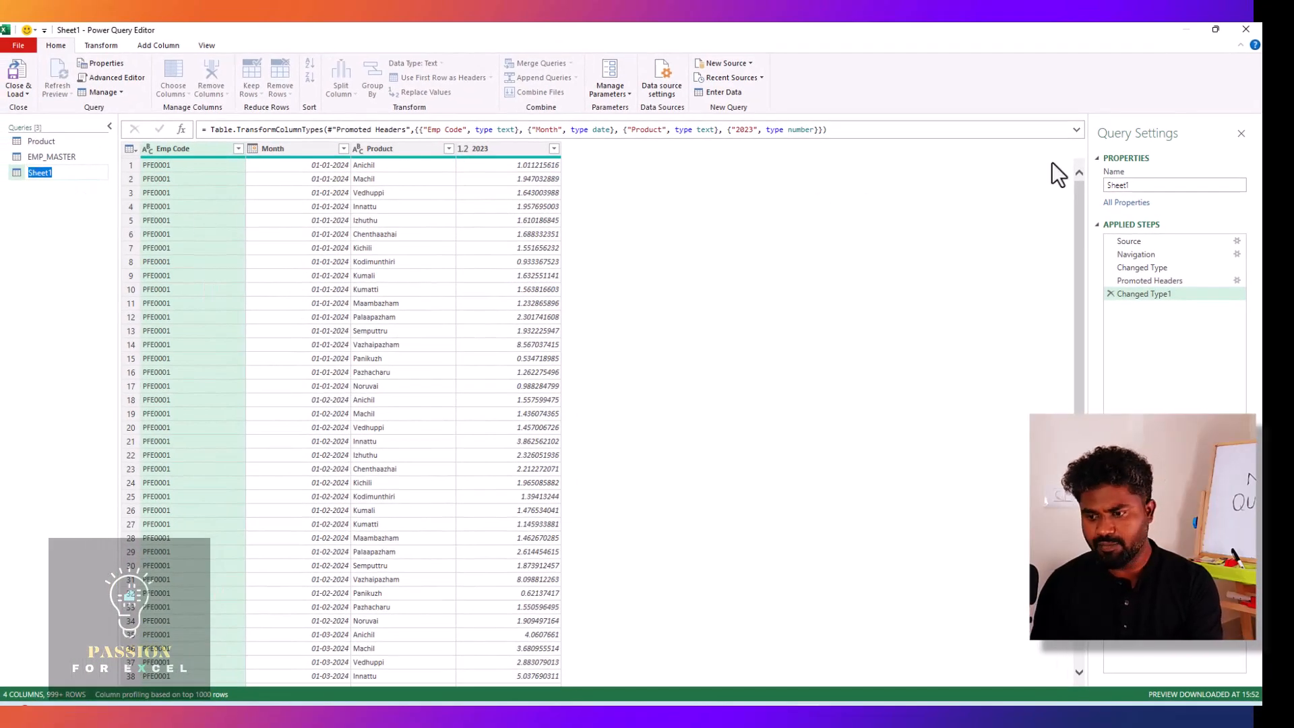
double_click(1153, 185)
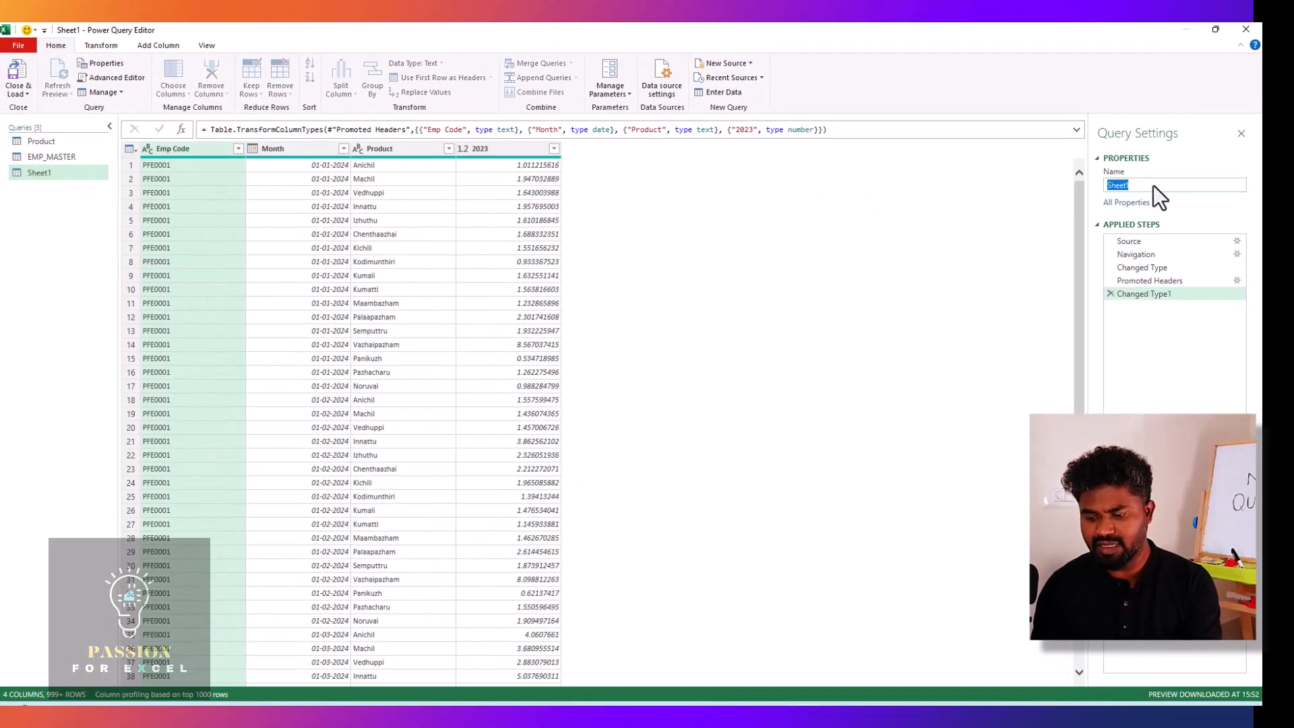
text(2023)
key(Return)
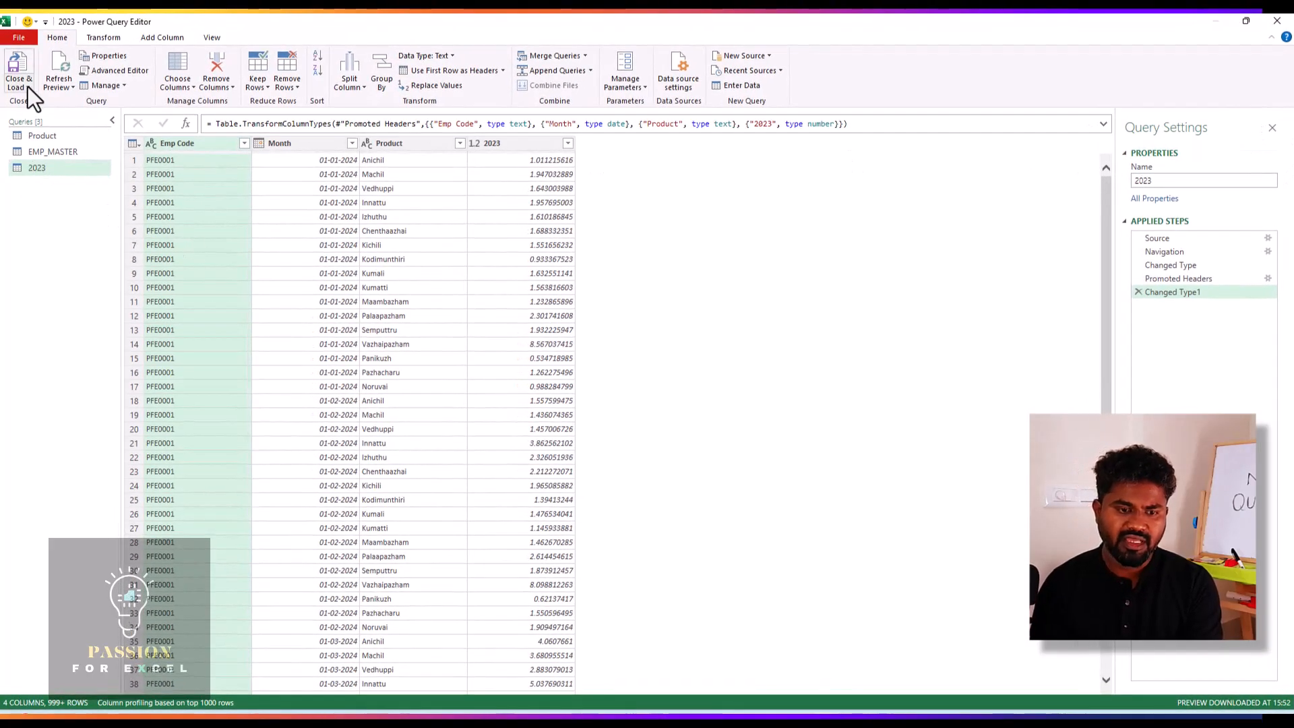
Close the query editor and load the 2023 query as Only Create Connection
click(26, 86)
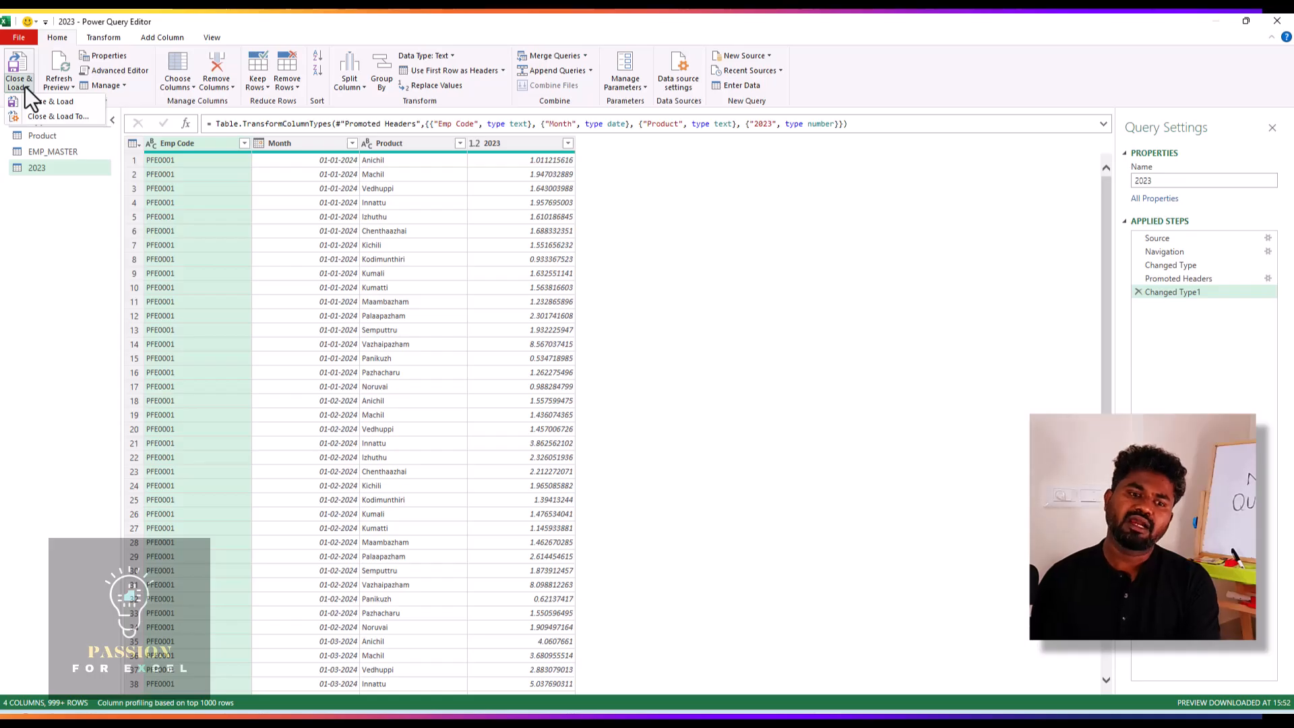
click(25, 87)
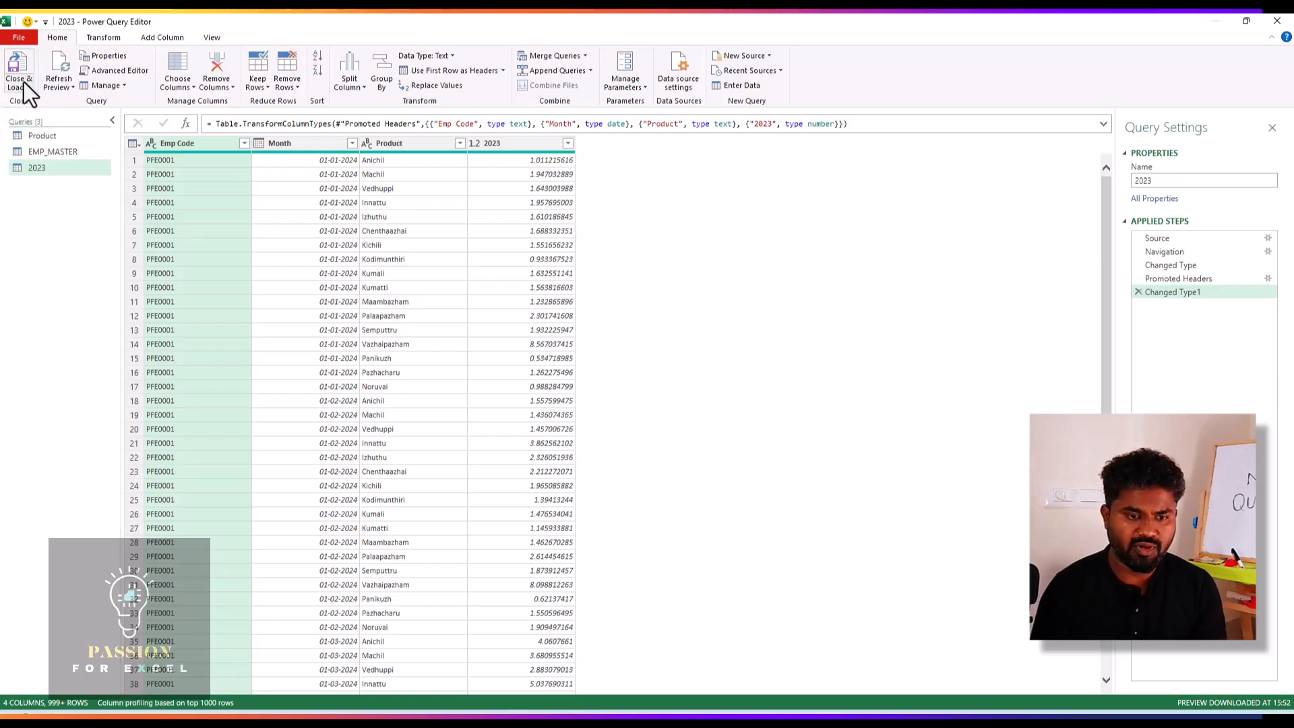
click(23, 82)
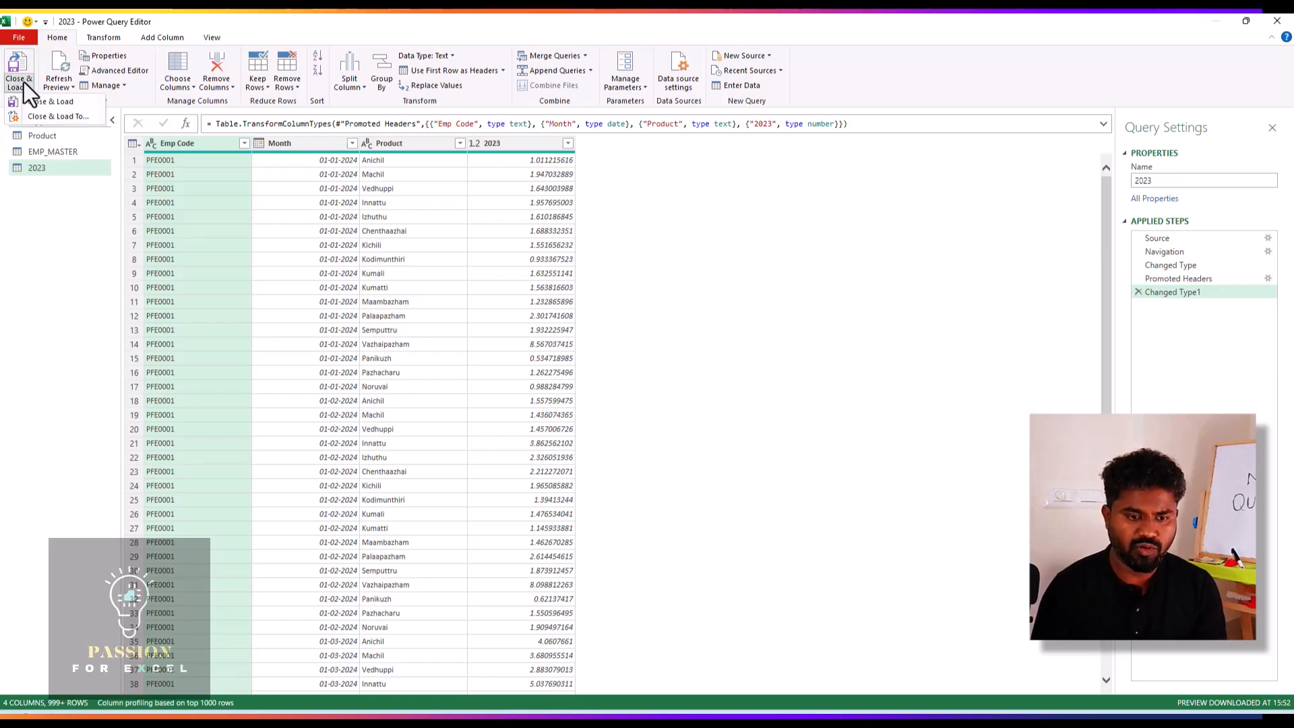
click(66, 118)
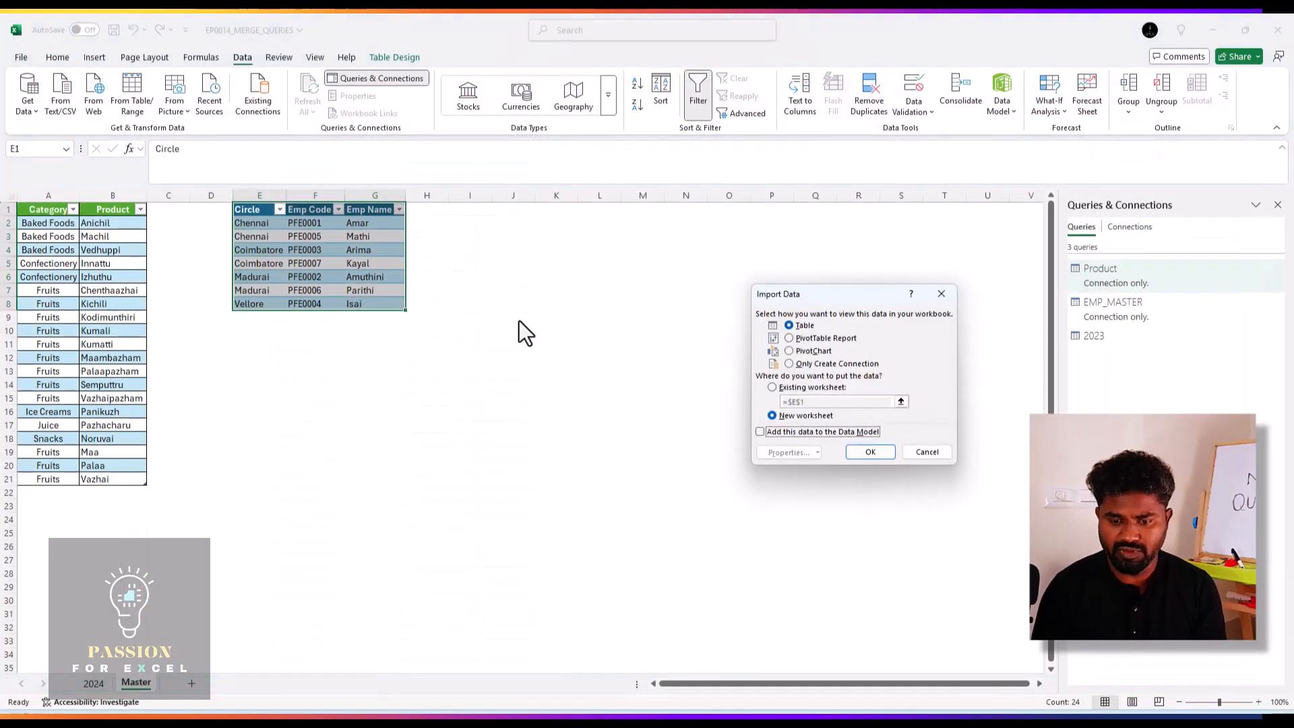
click(789, 363)
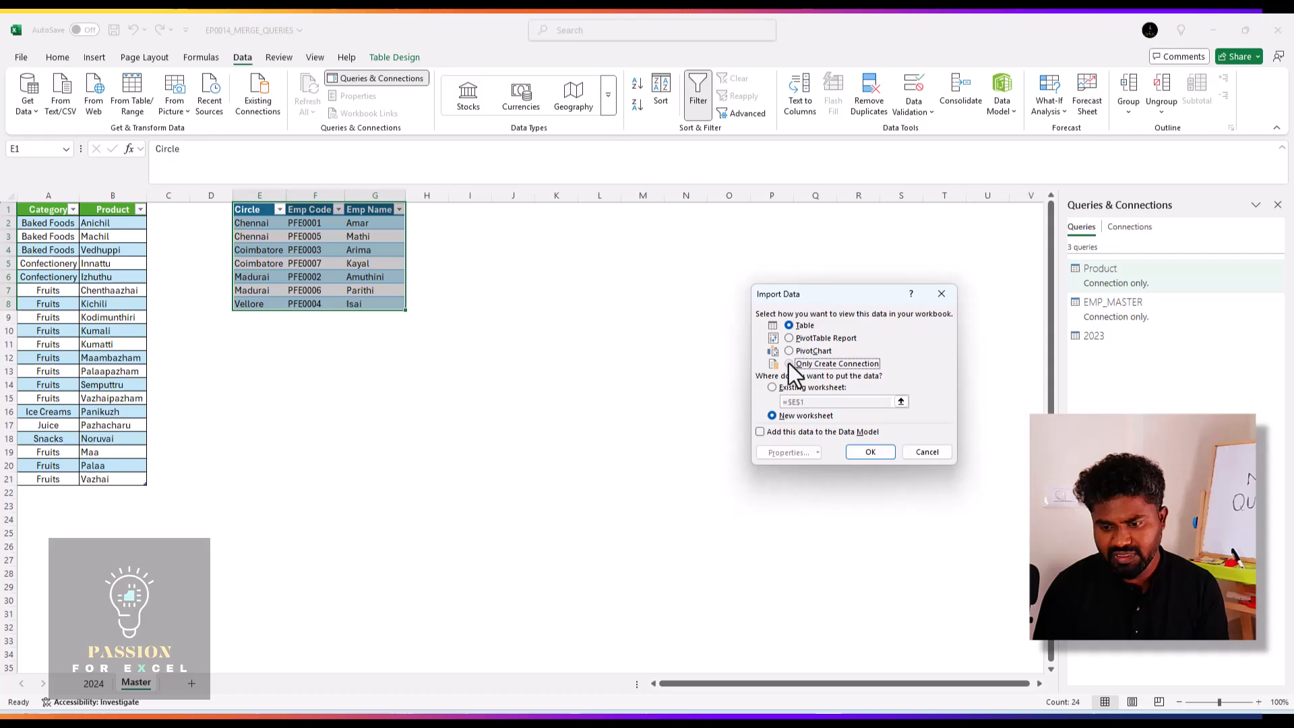
click(871, 452)
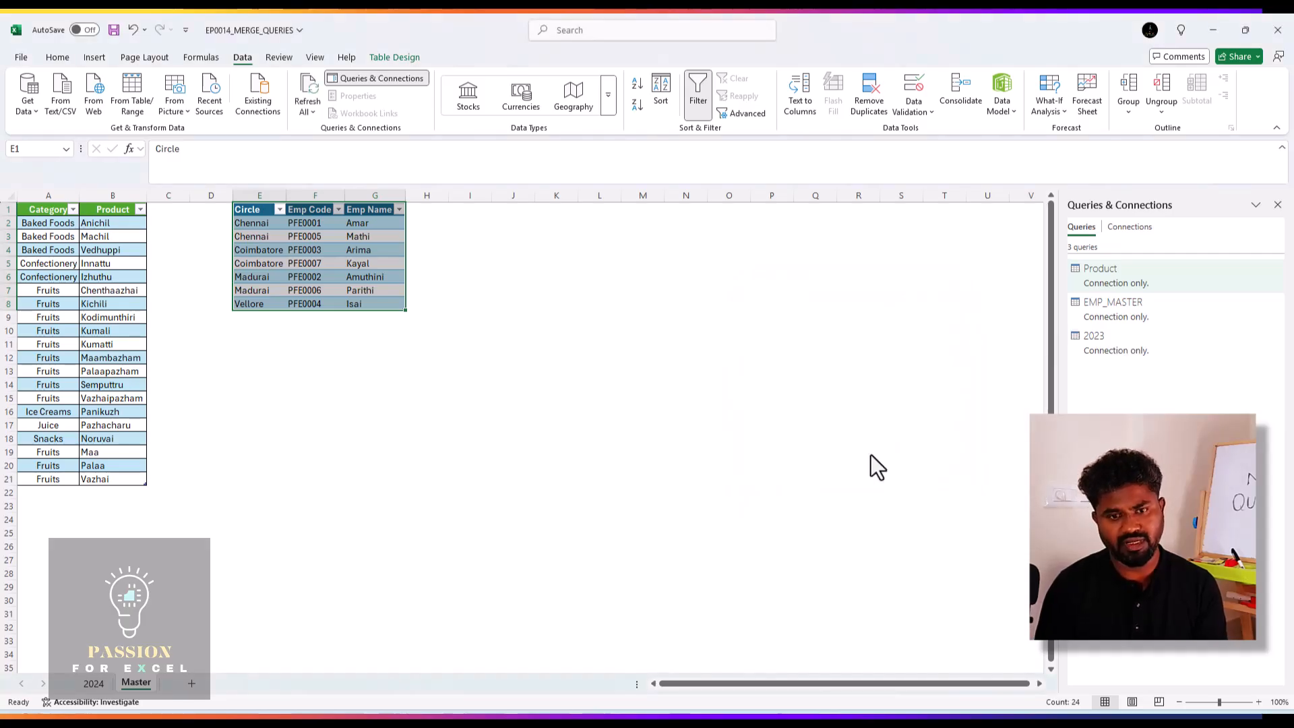
Create a Power Query query from the whole data range A1:E1429 on the 2024 sheet, with its first row as headers
click(96, 683)
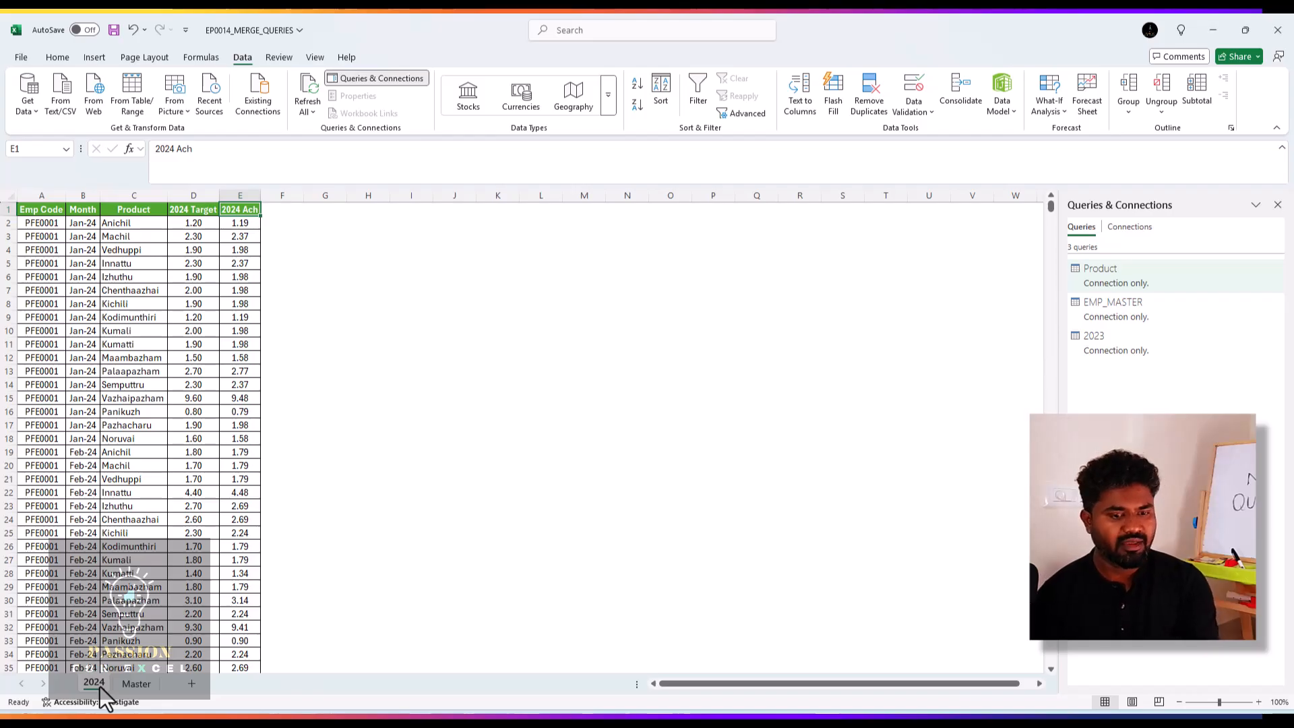
key(ctrl+Home)
key(ctrl+shift+Right)
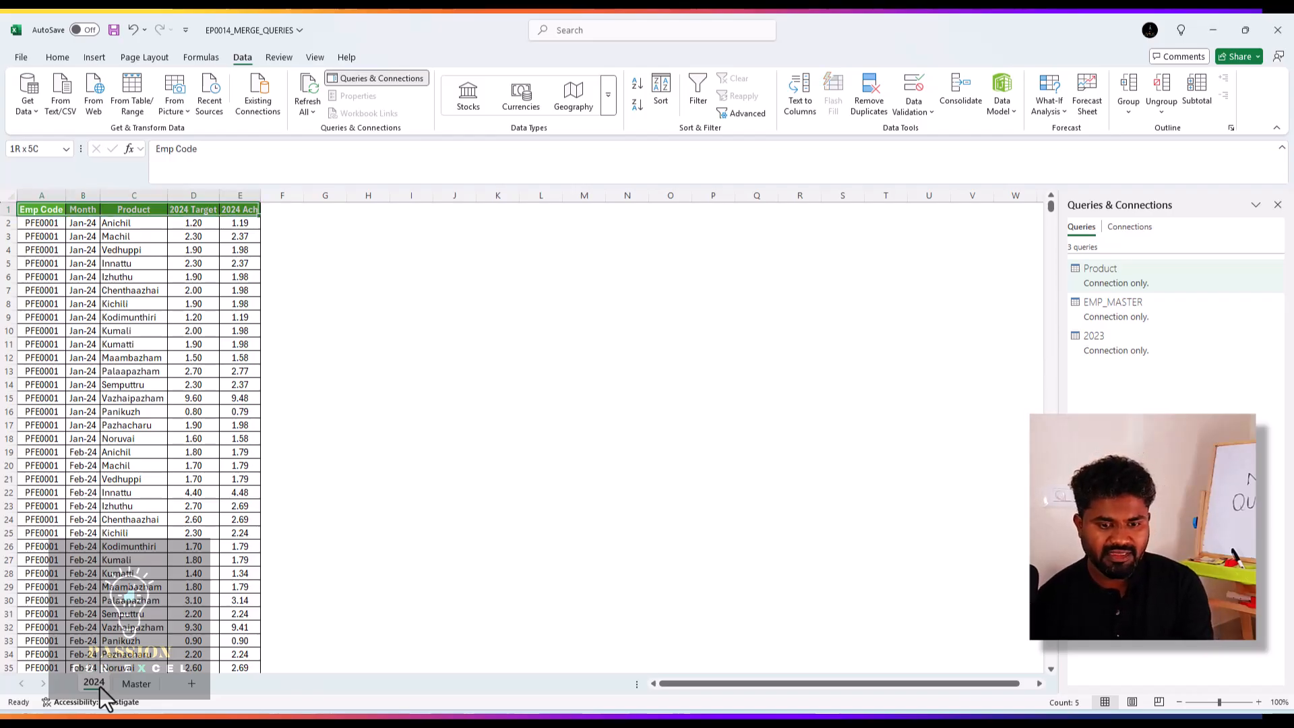
key(ctrl+shift+Down)
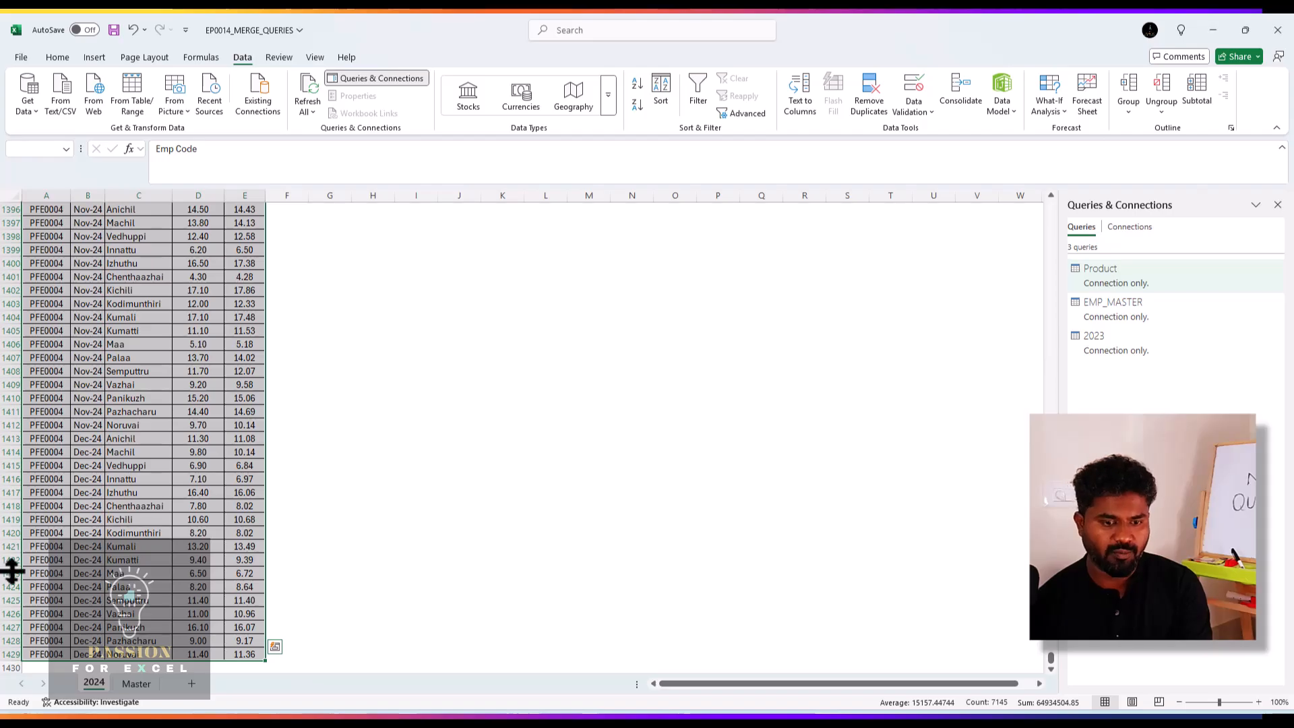
click(140, 107)
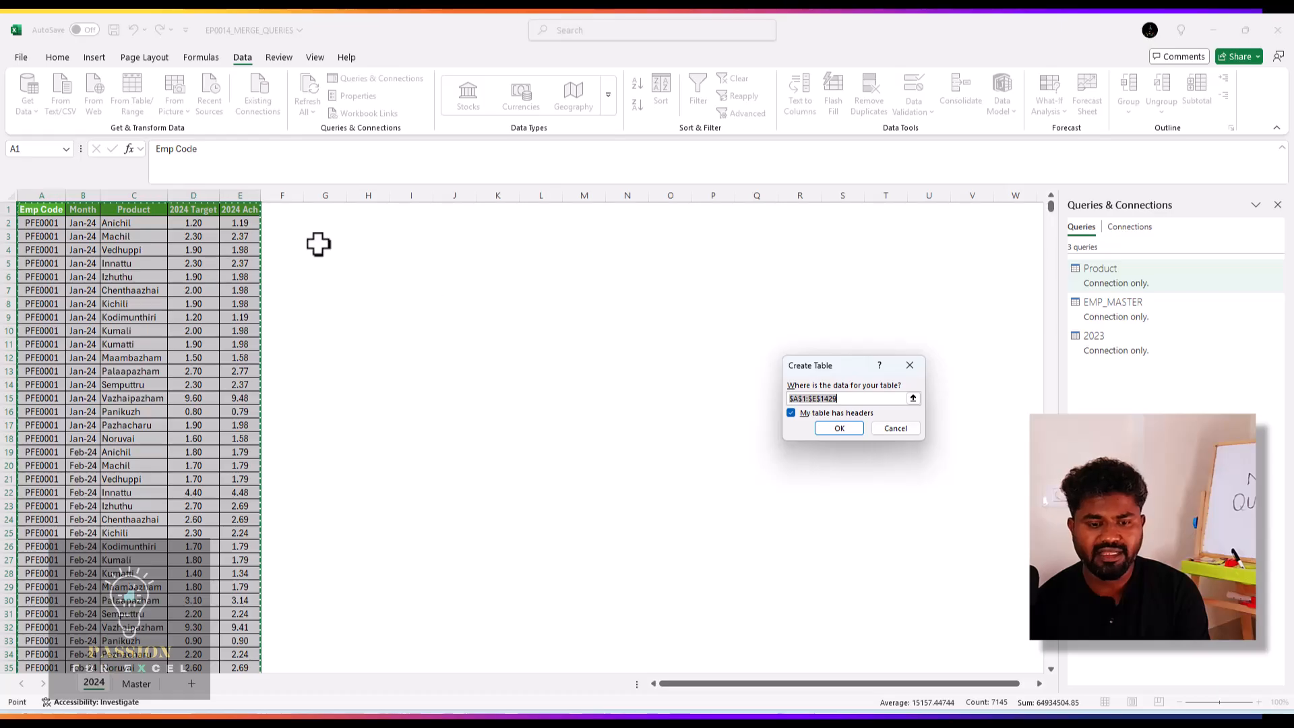
click(847, 431)
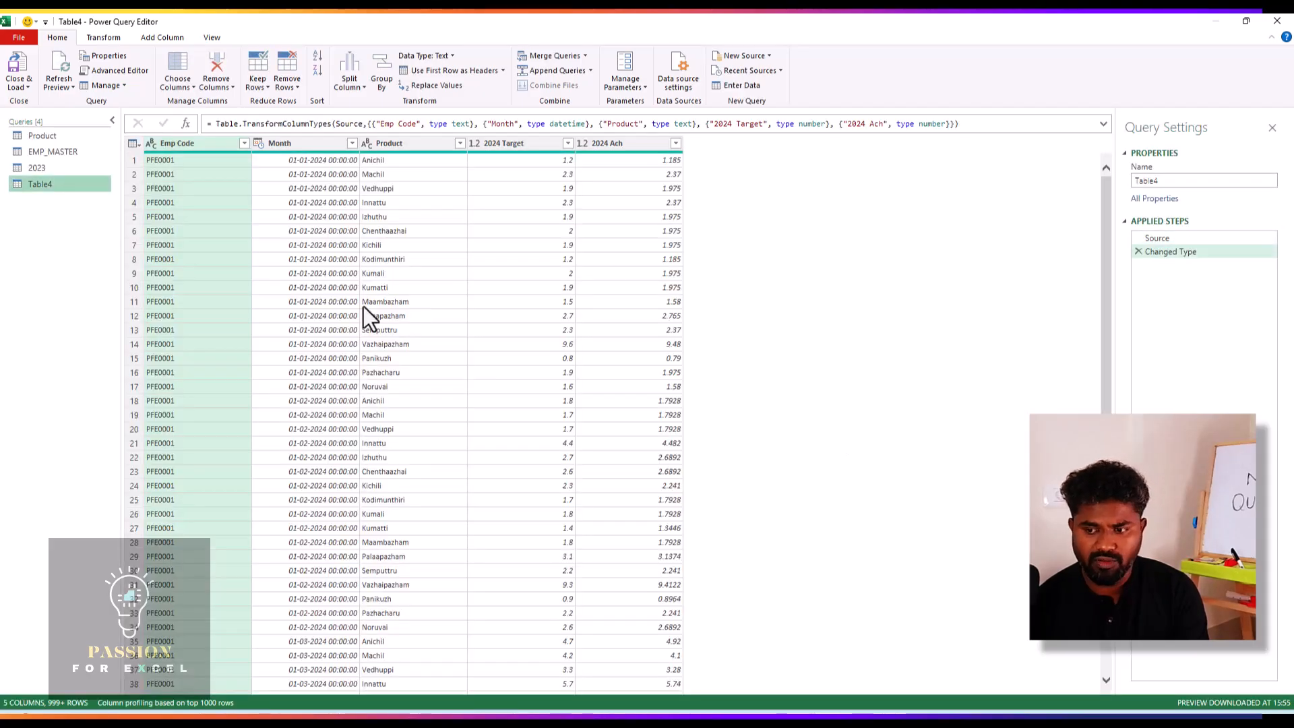
Rename the new Table4 query 2024
click(1170, 180)
double_click(1170, 181)
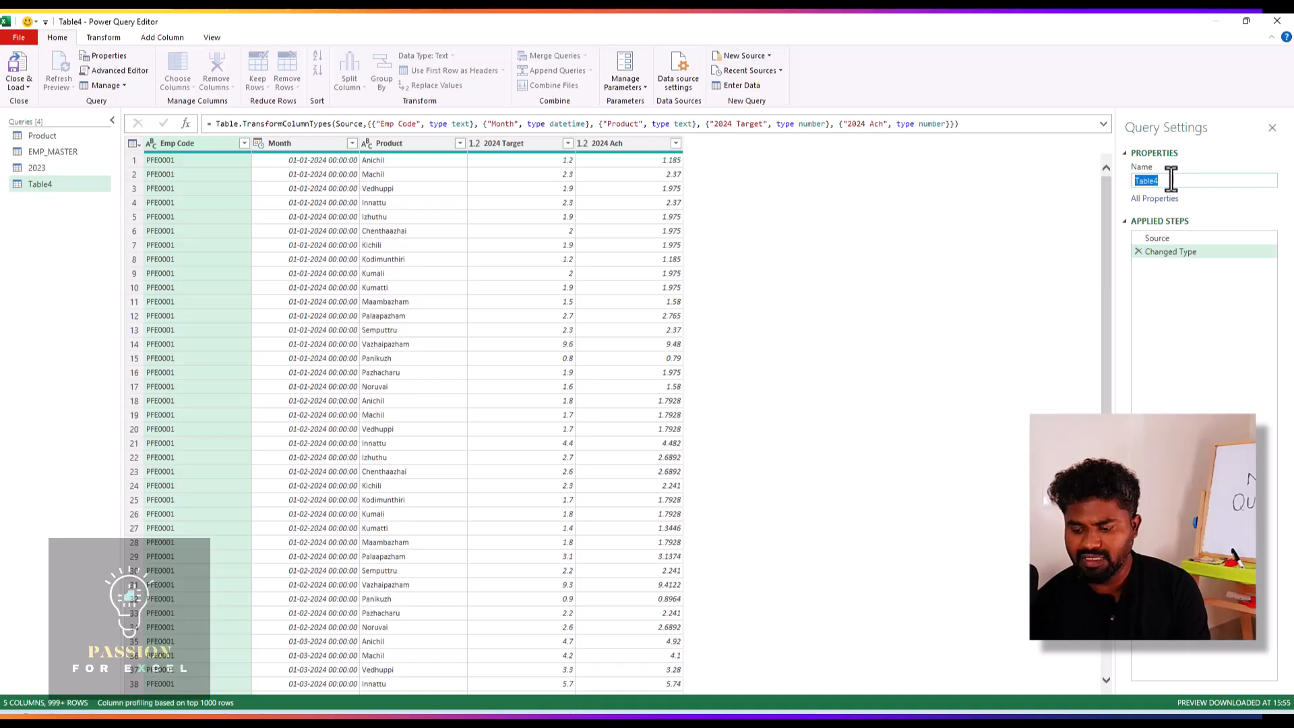
text(2024)
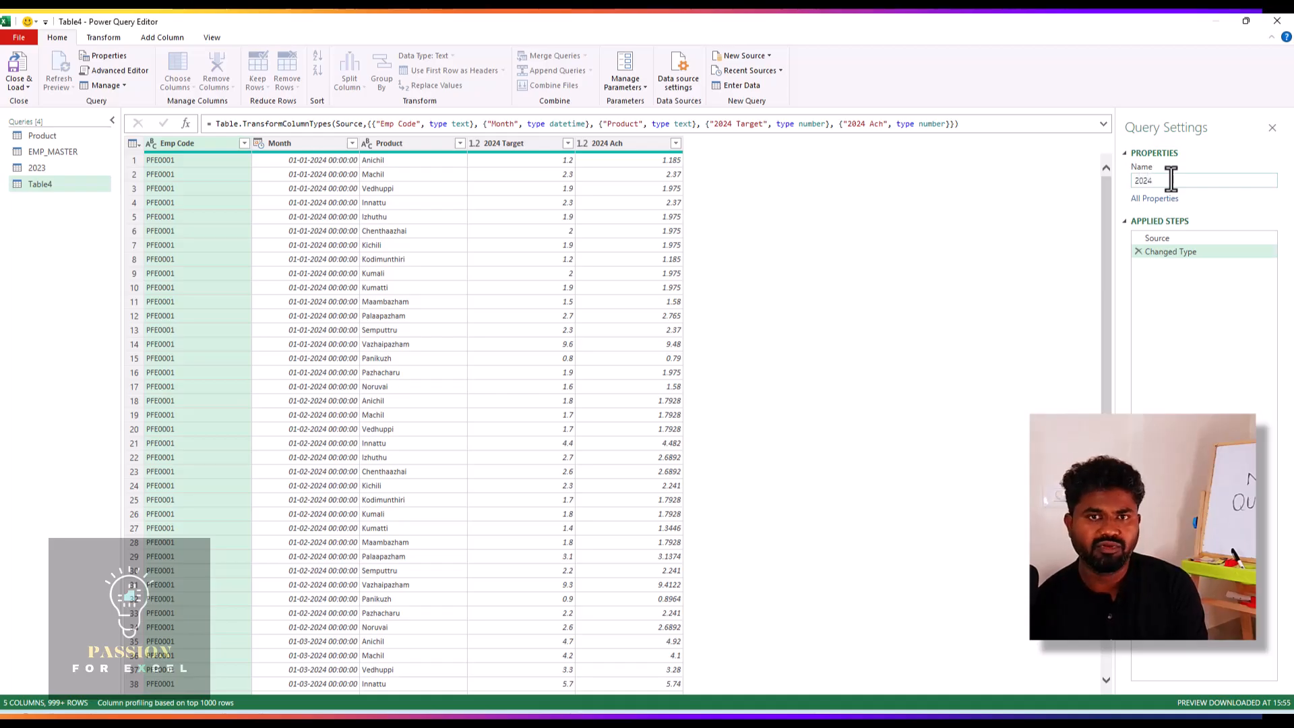
key(Return)
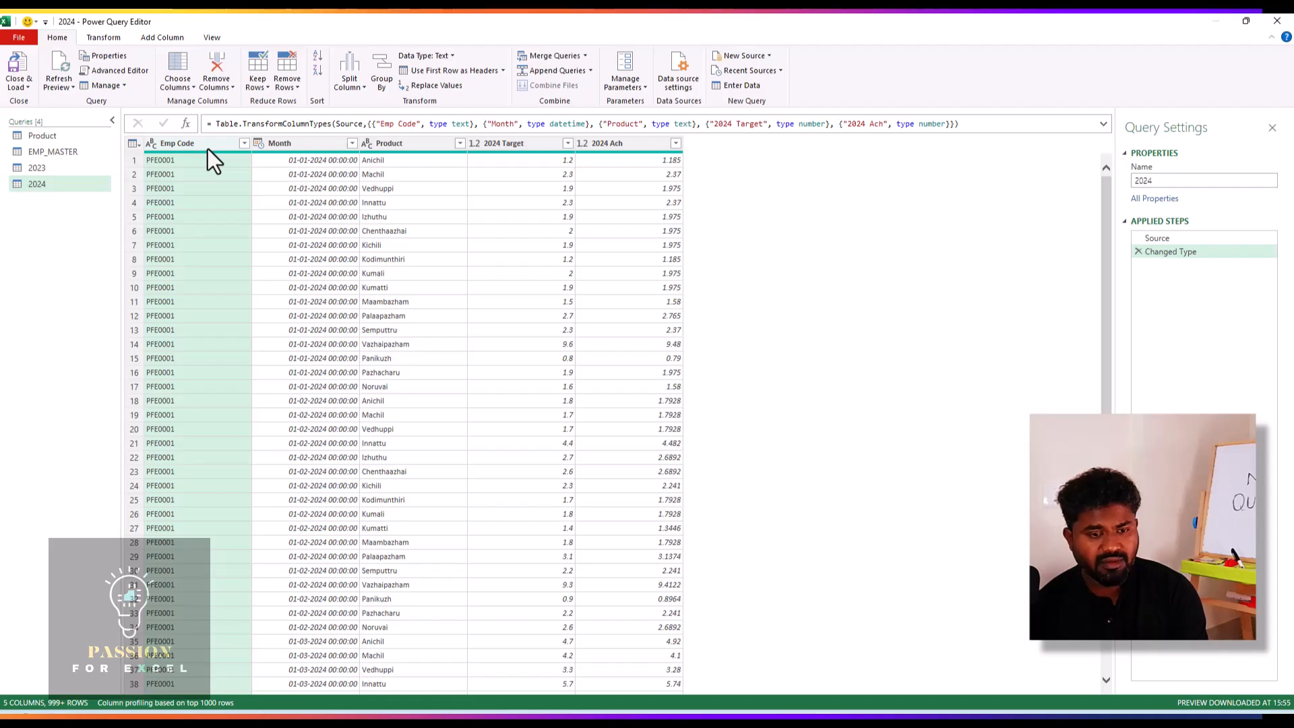
Merge EMP_MASTER into the 2024 query, matching on Emp Code in both tables with a Left Outer join
click(74, 151)
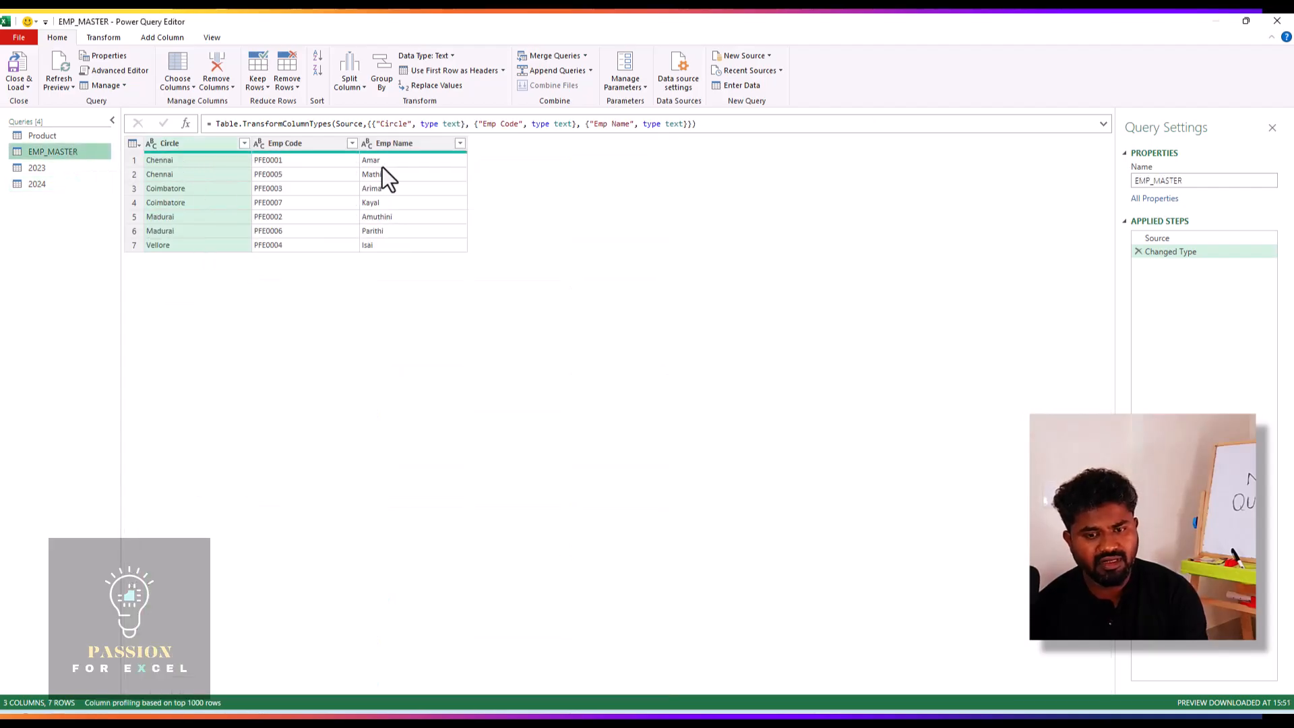
click(42, 183)
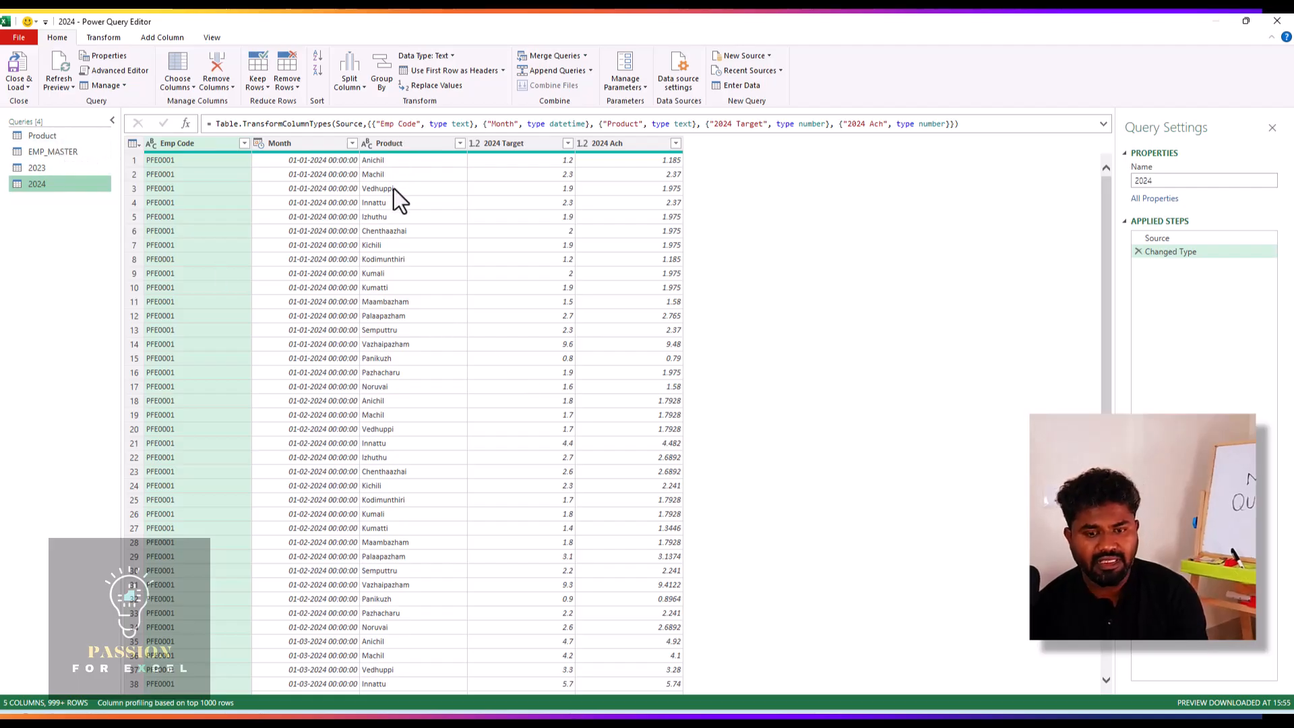
click(67, 135)
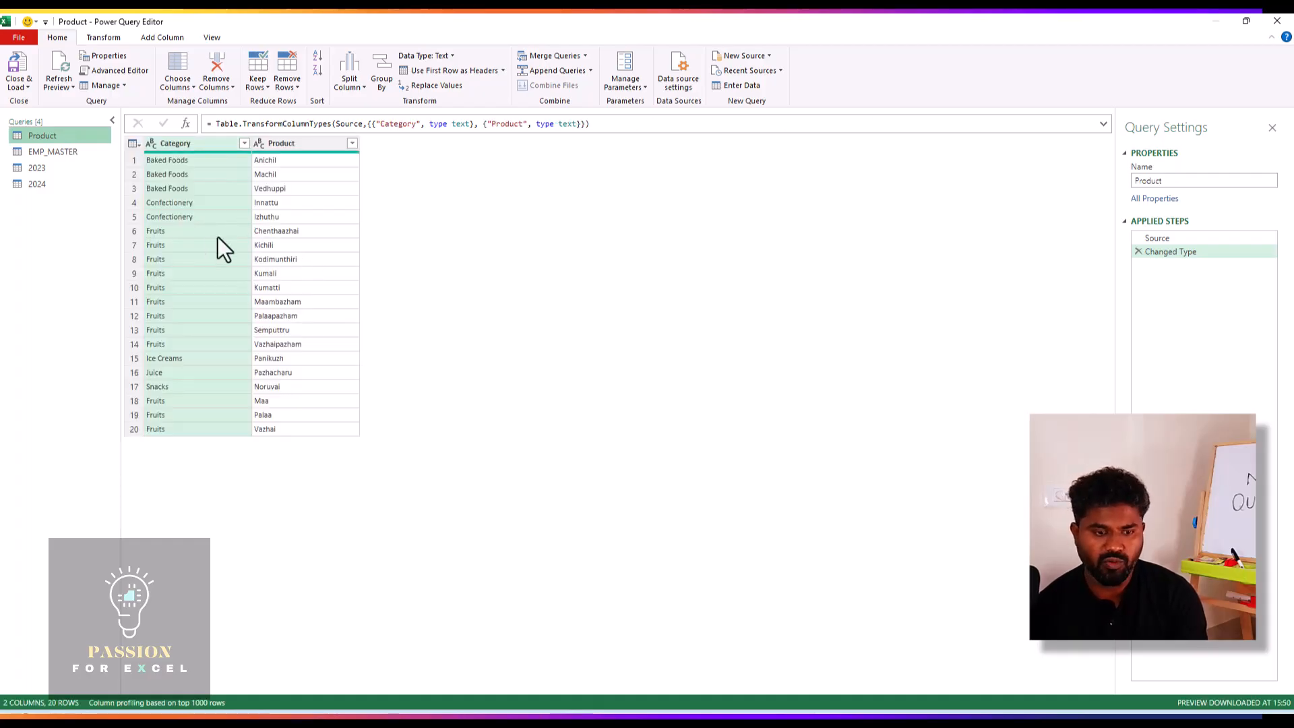
click(35, 187)
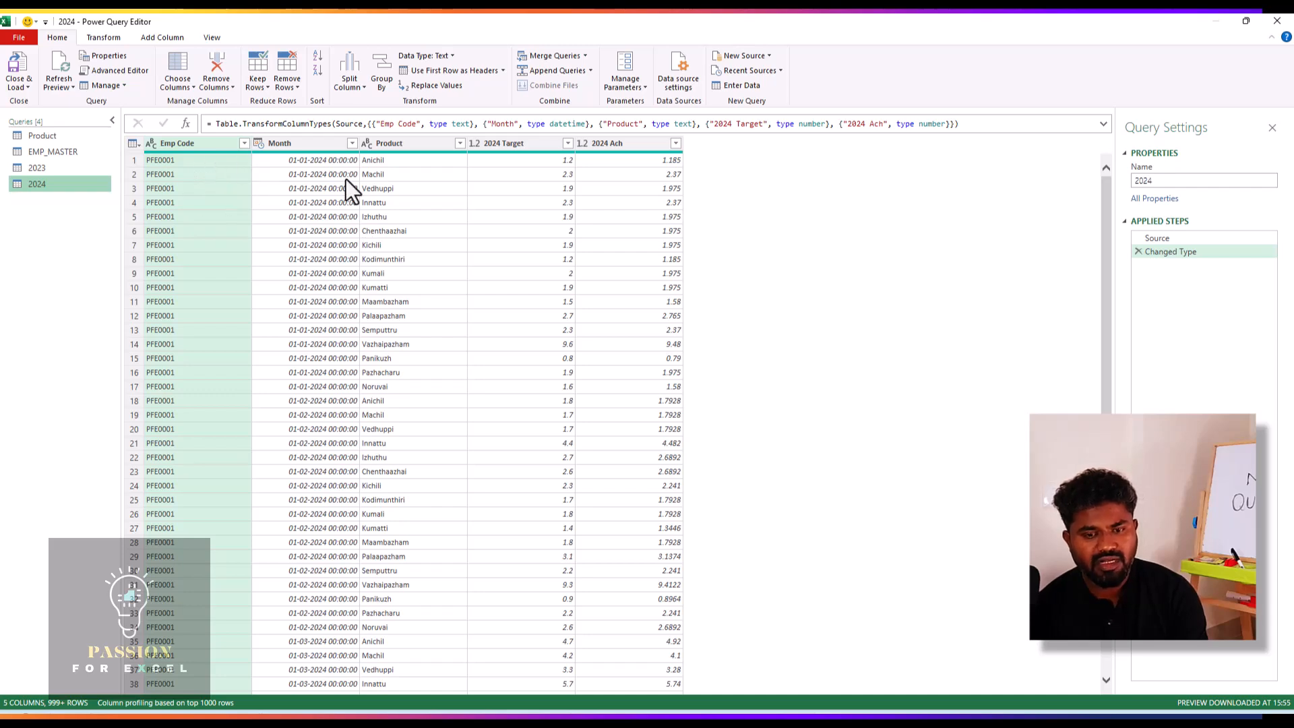
click(199, 144)
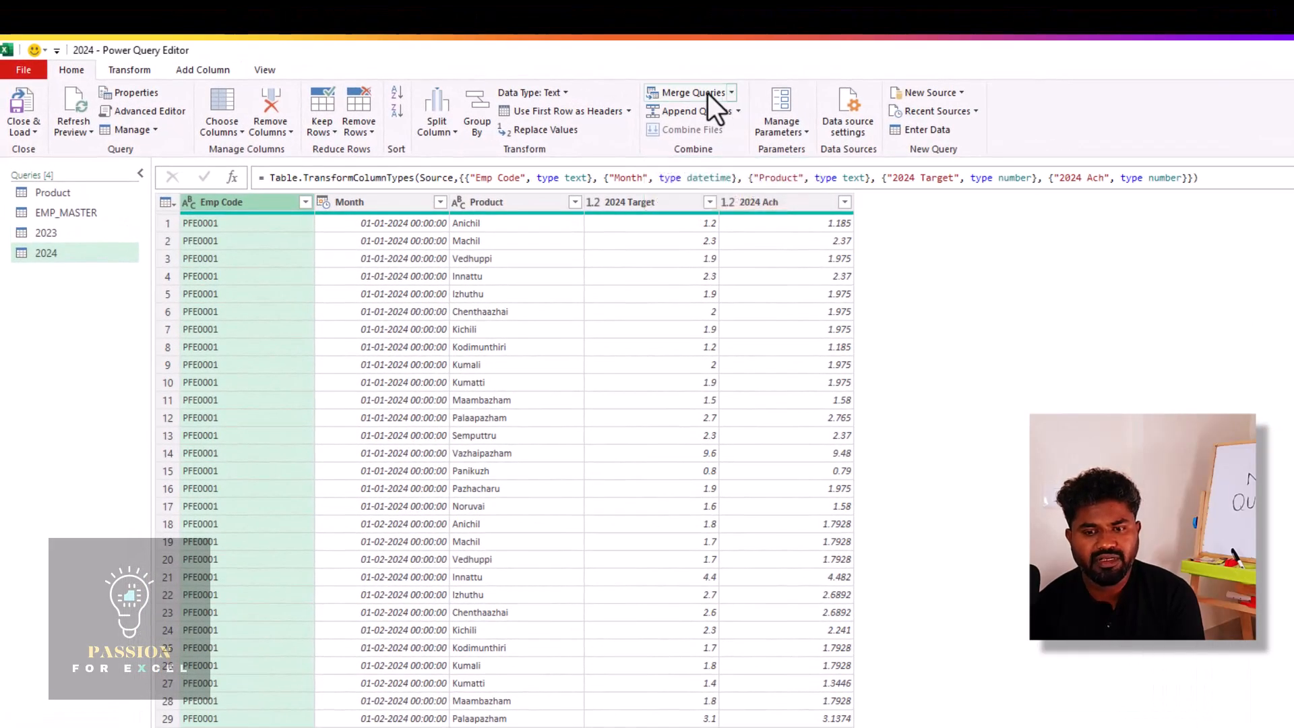
click(708, 93)
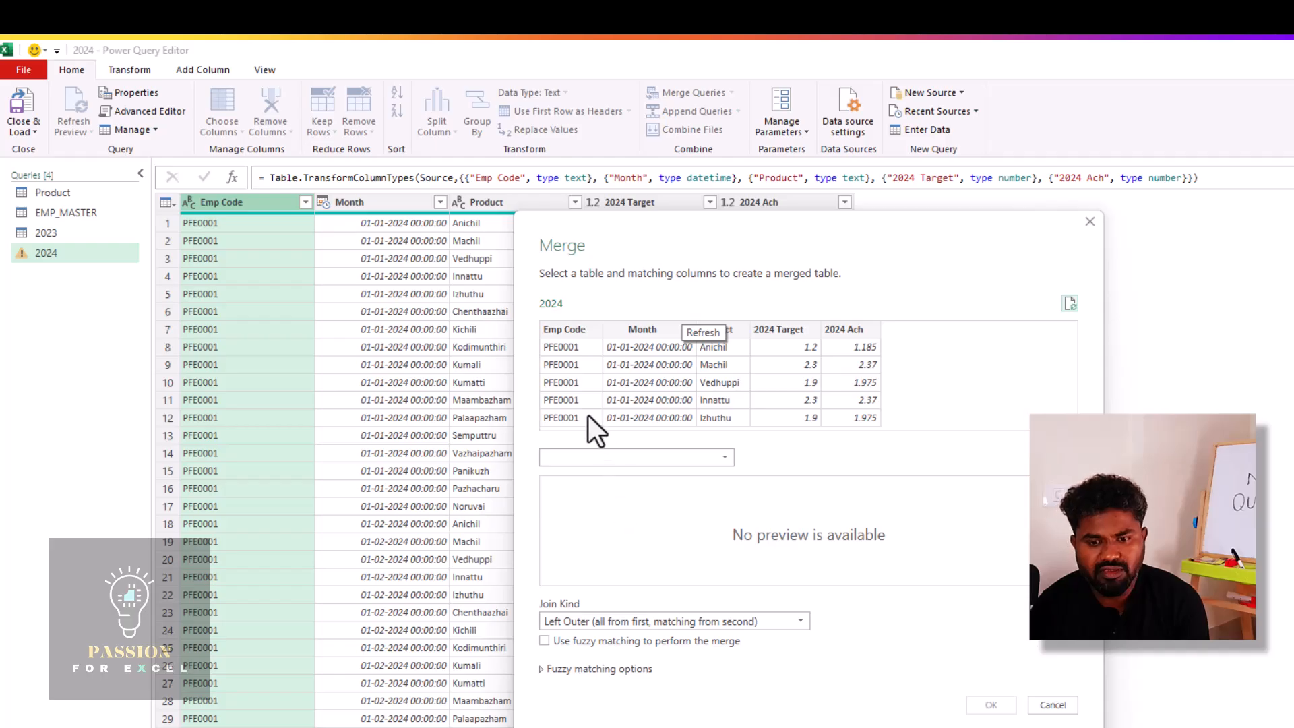
click(571, 330)
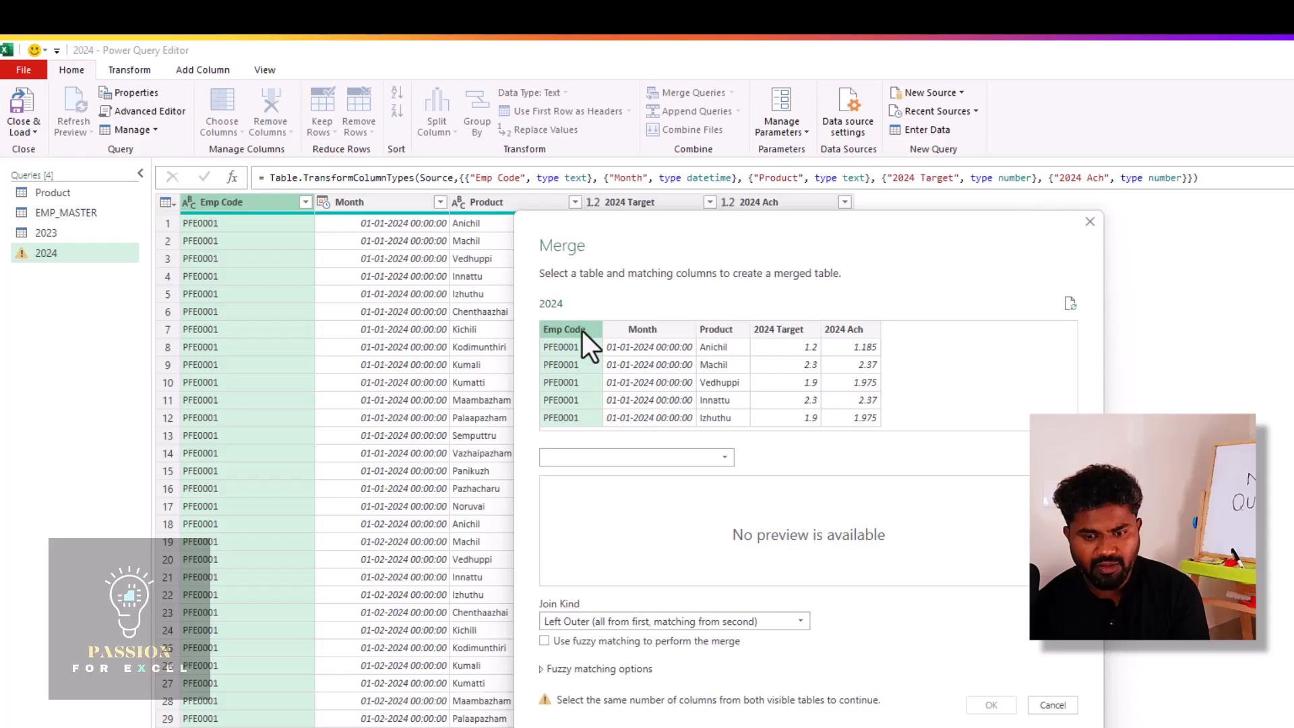
click(713, 460)
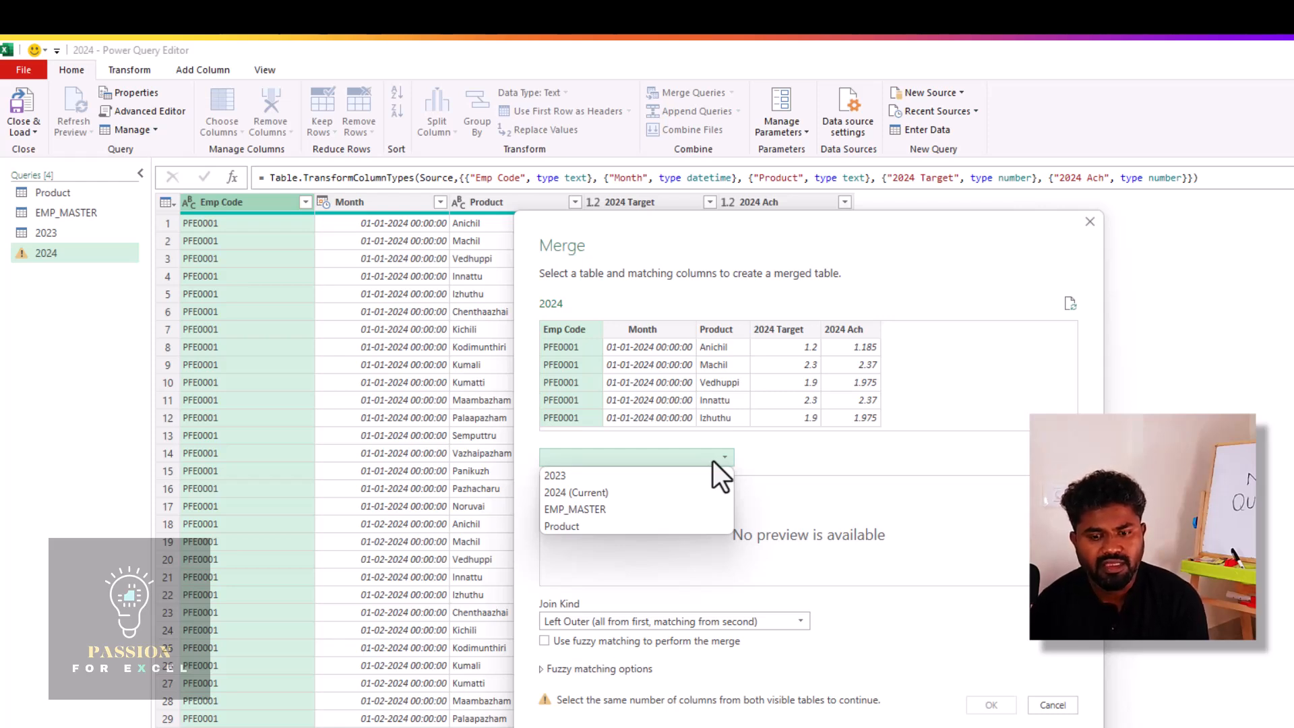
click(648, 508)
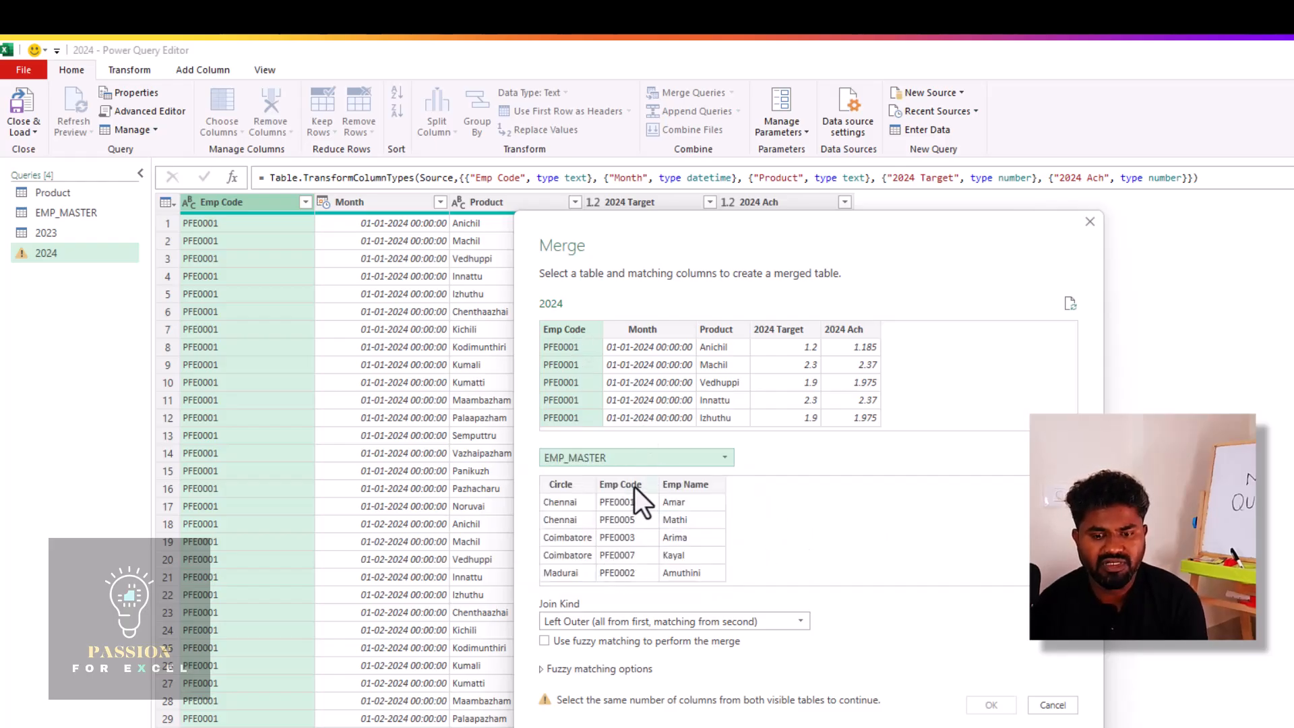
click(629, 481)
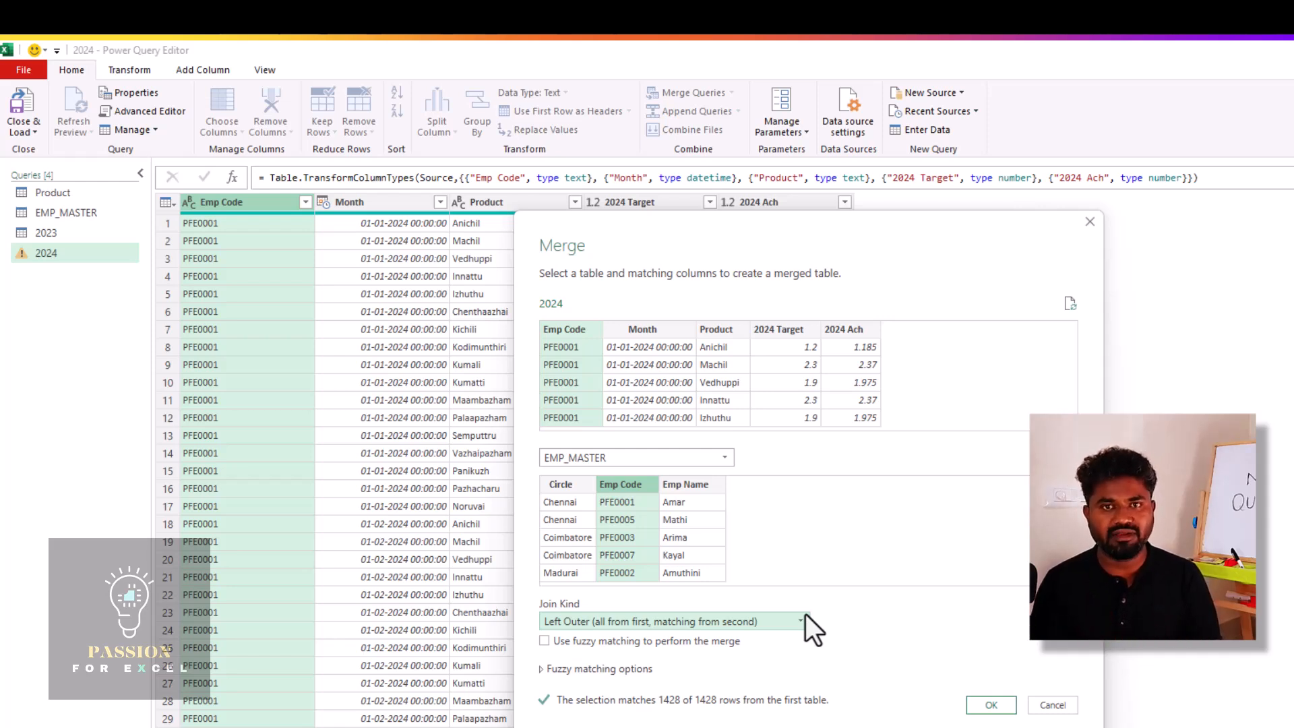
click(990, 704)
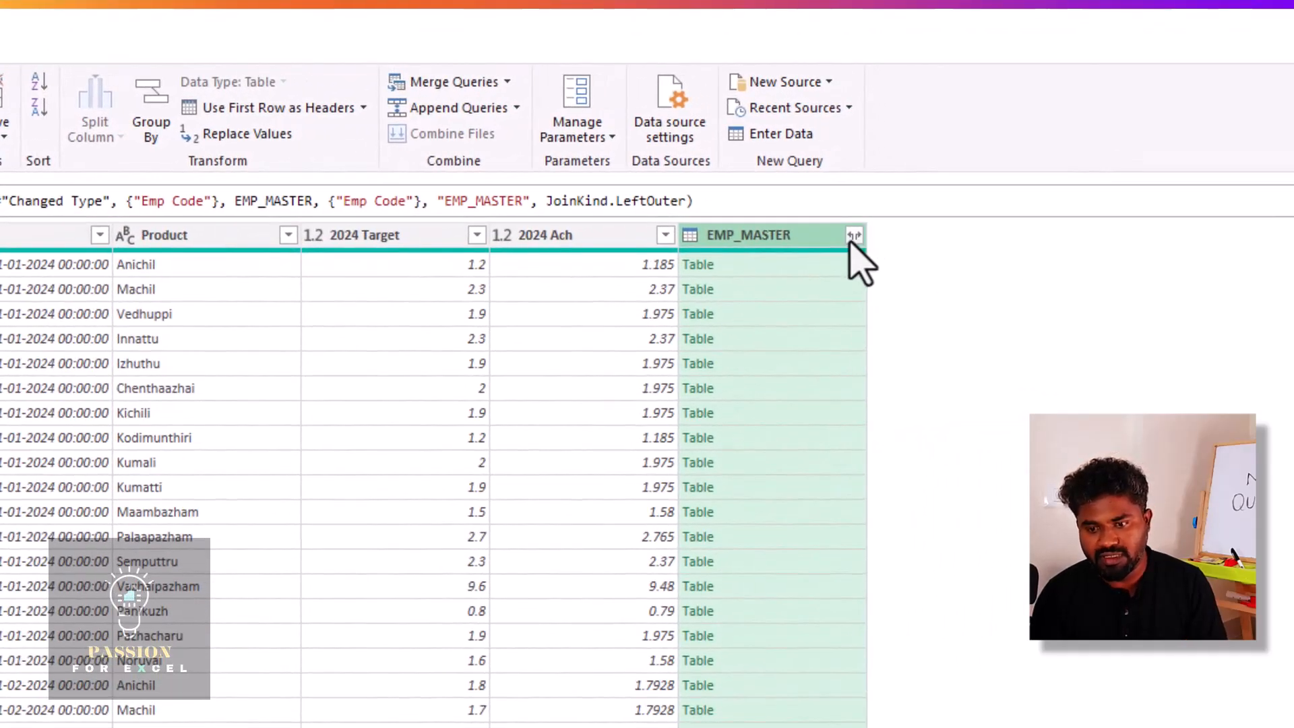
Expand the merged EMP_MASTER column to only Circle and Emp Name, without the original column name as prefix
click(853, 236)
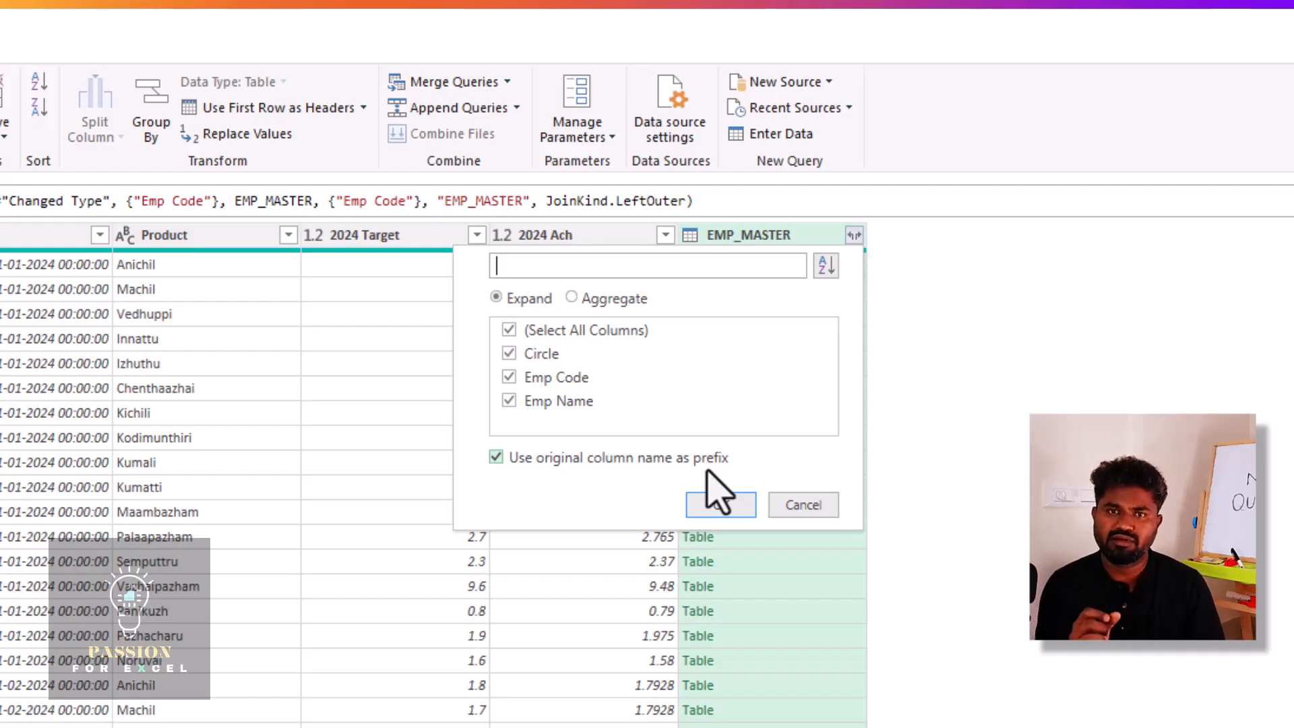
click(485, 455)
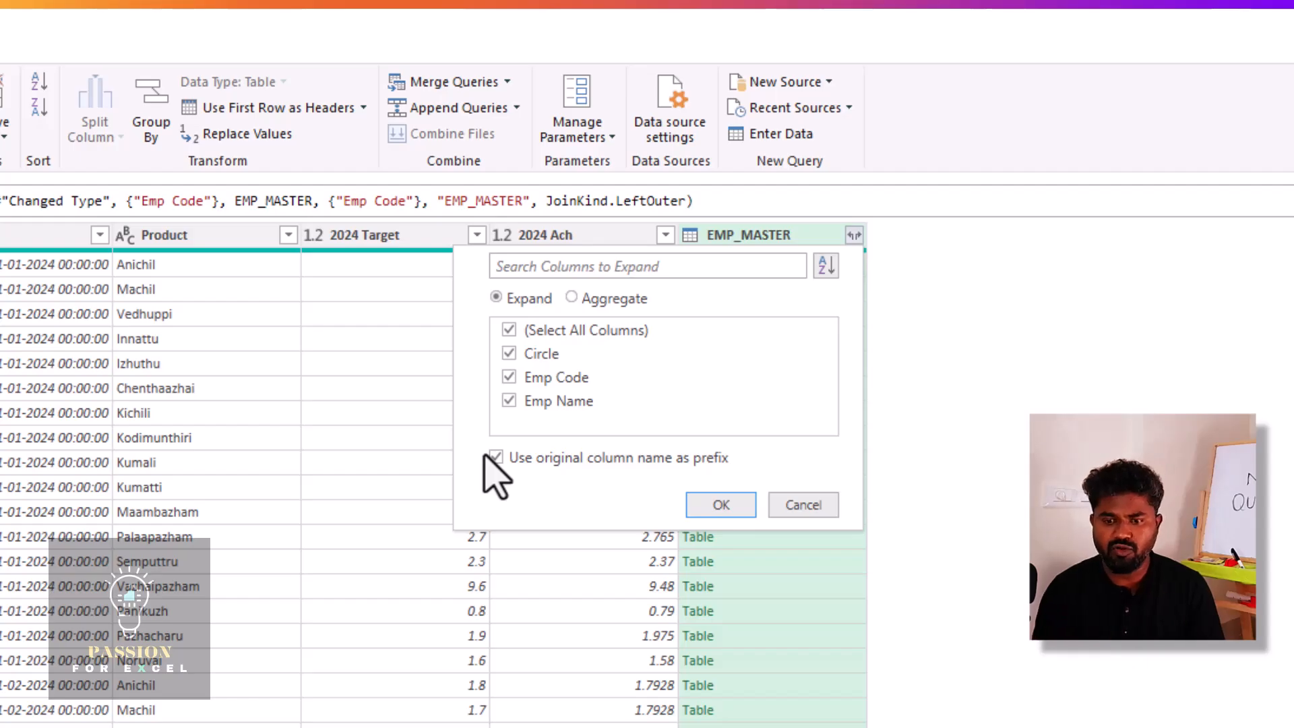
click(510, 379)
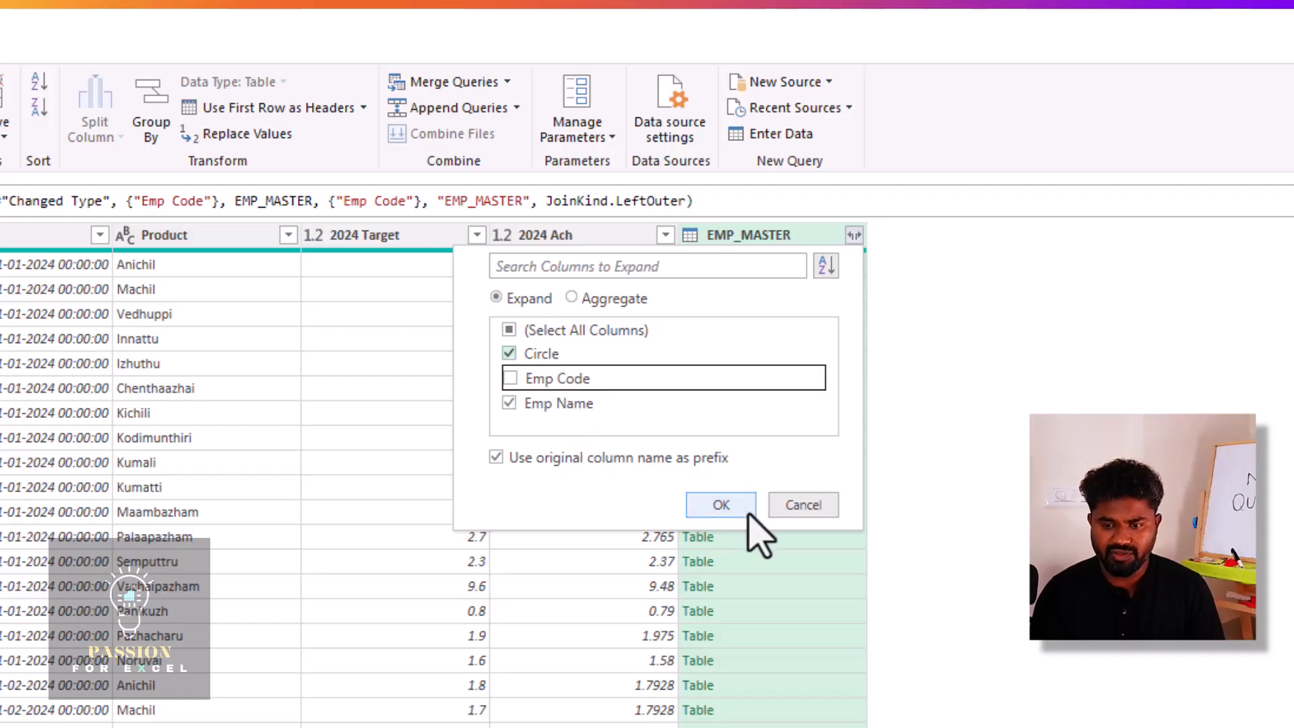
click(506, 457)
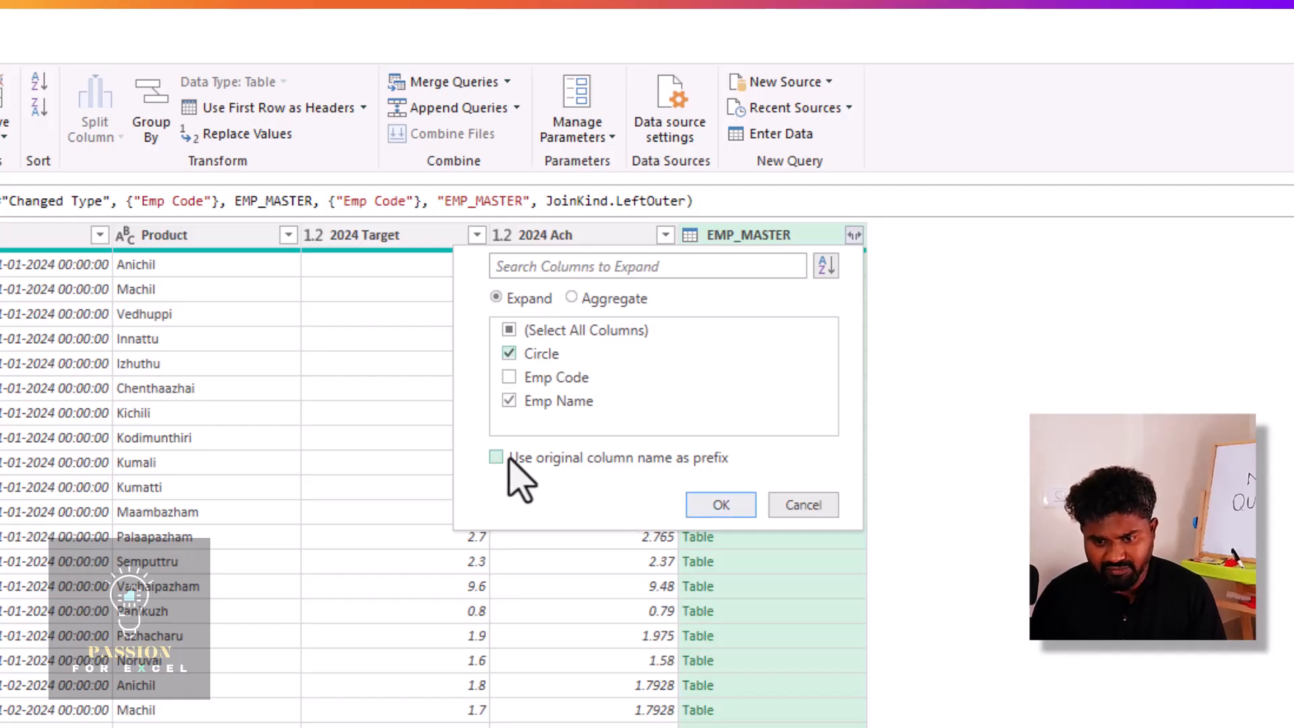
click(726, 511)
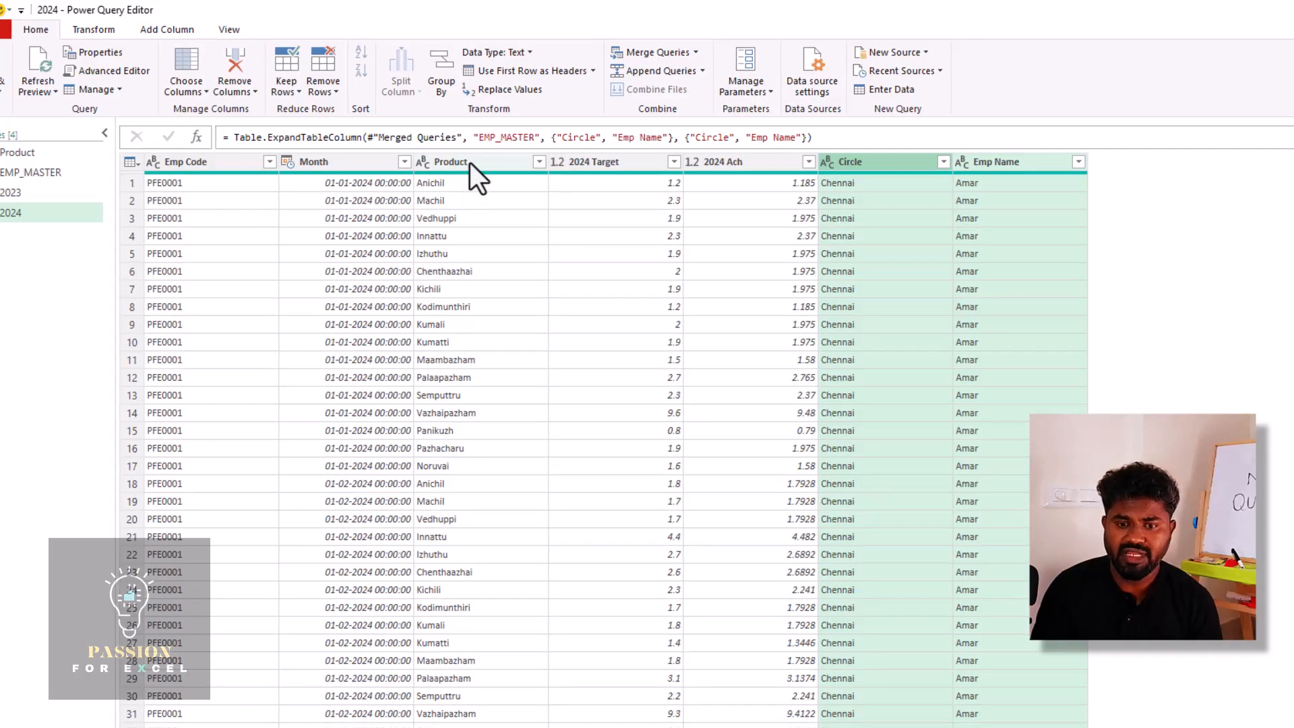
Merge the Product query into the 2024 query, matching on Product in both tables with a Left Outer join
click(470, 163)
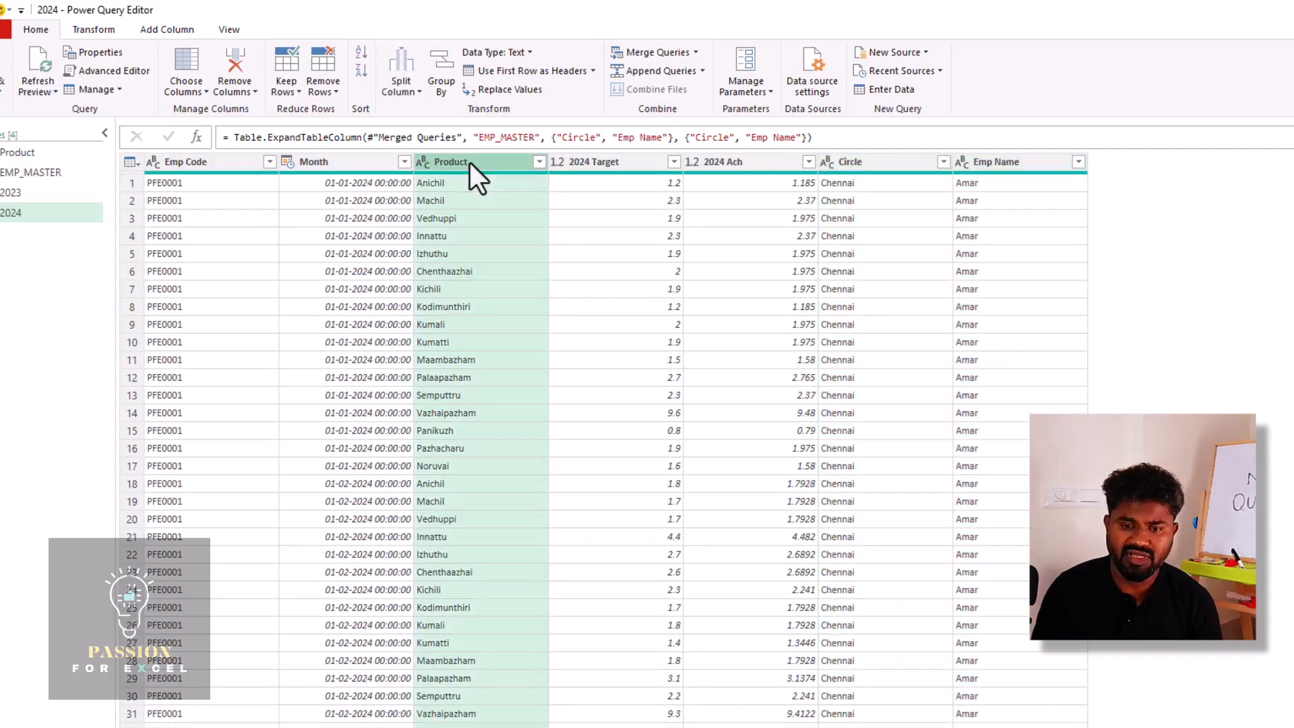
click(696, 51)
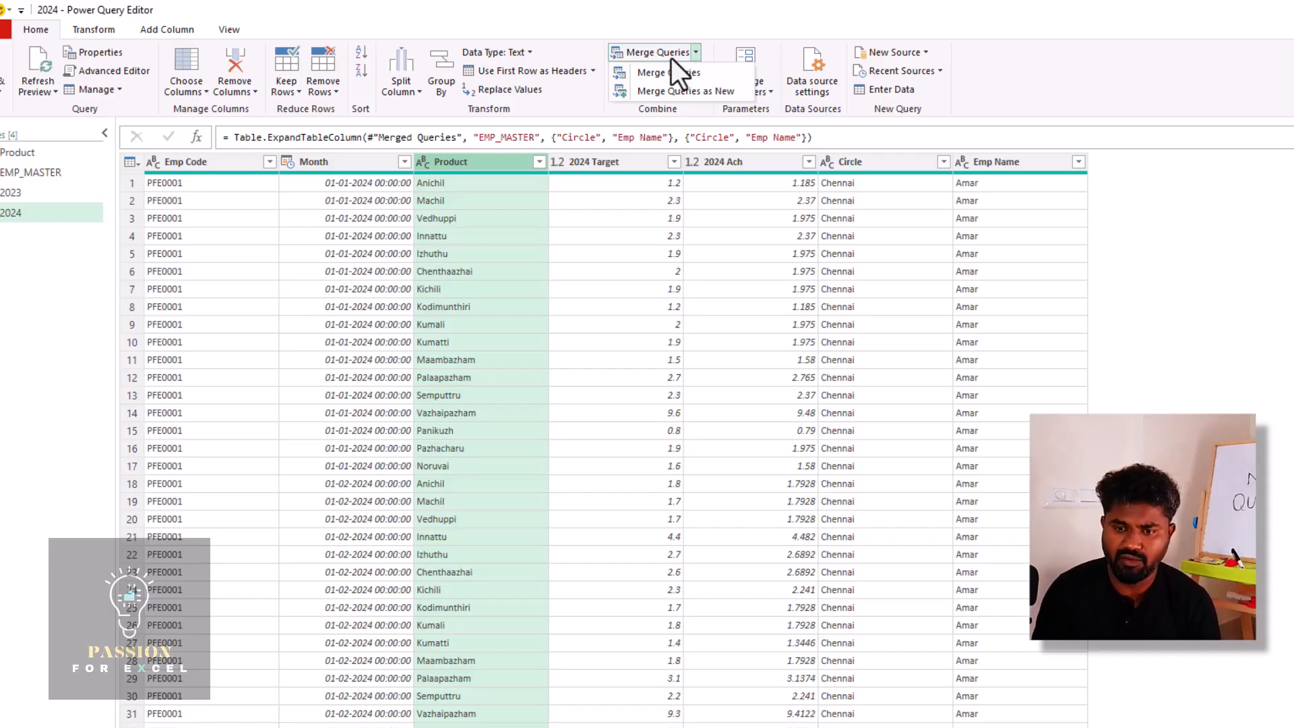
click(671, 58)
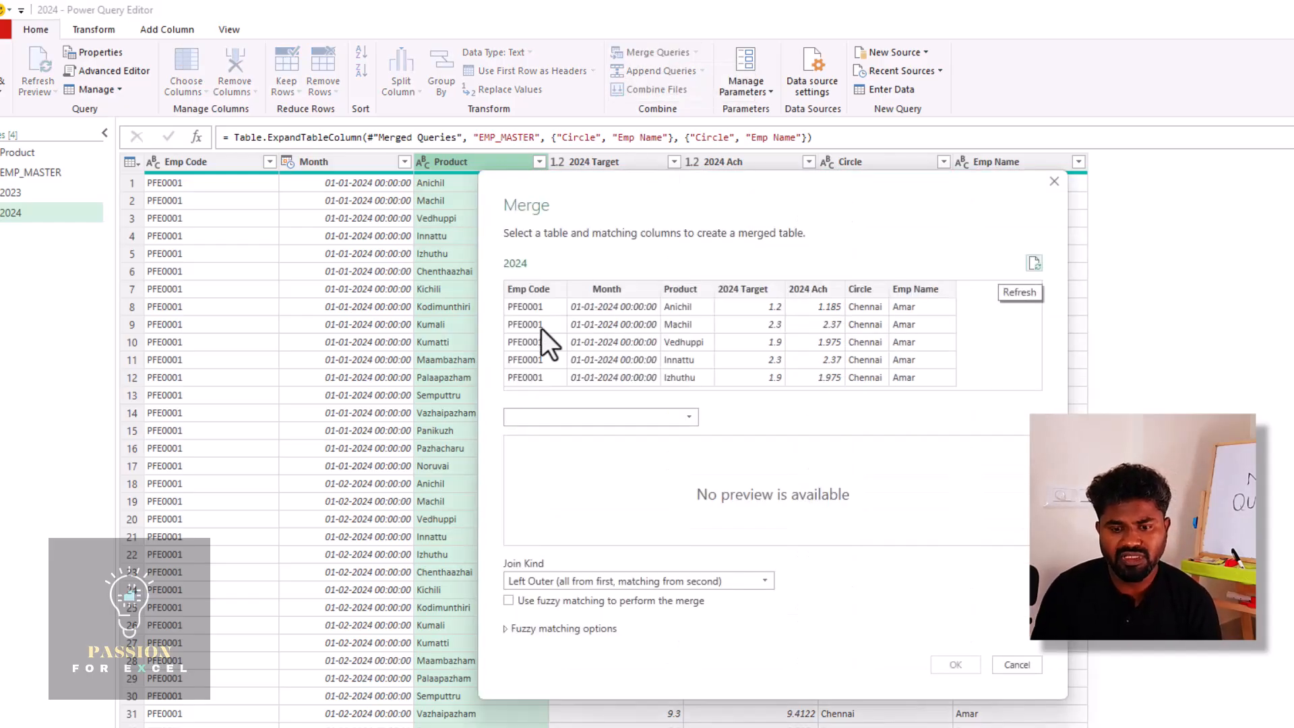
click(687, 289)
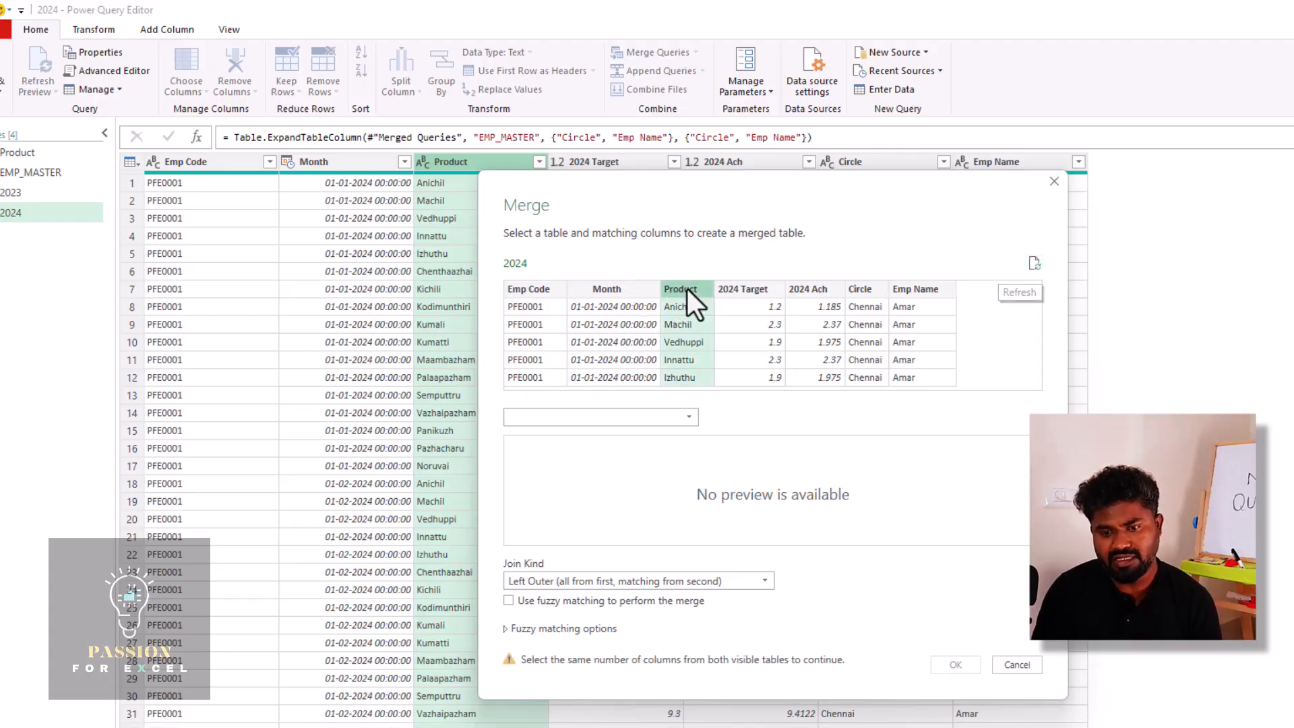
click(688, 419)
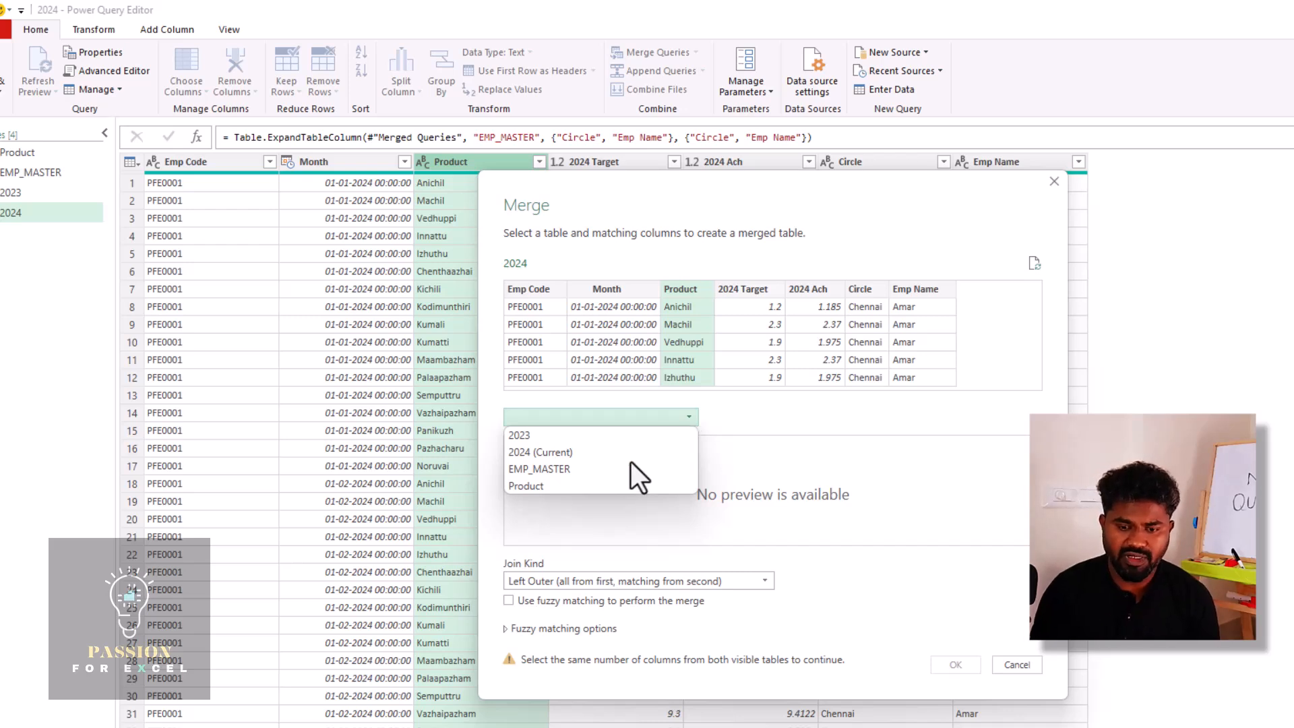
click(549, 490)
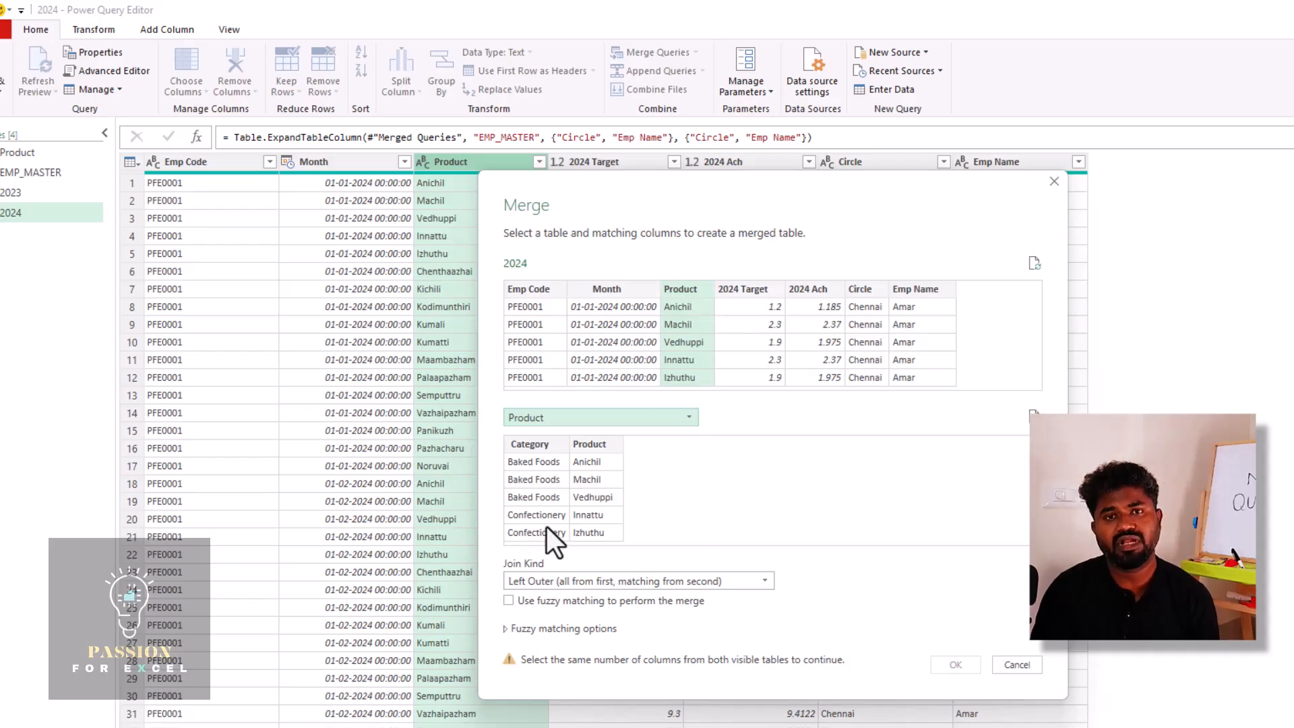
click(594, 438)
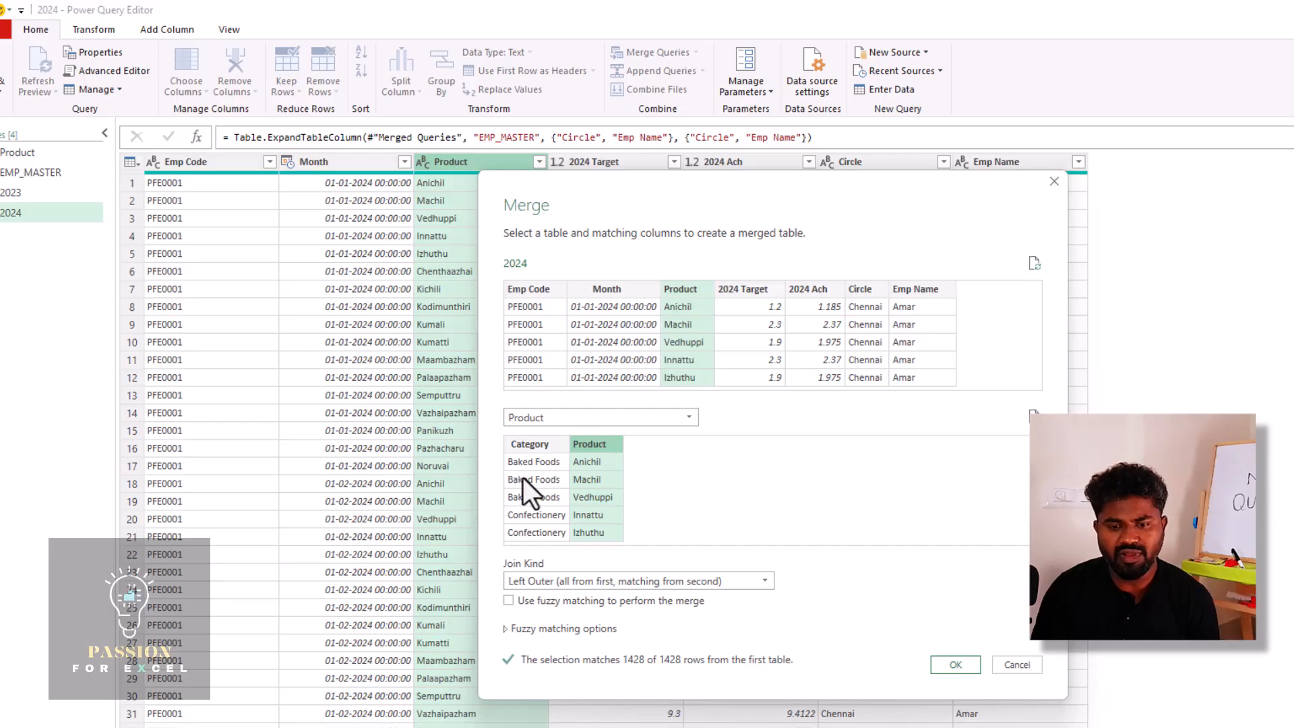
click(961, 666)
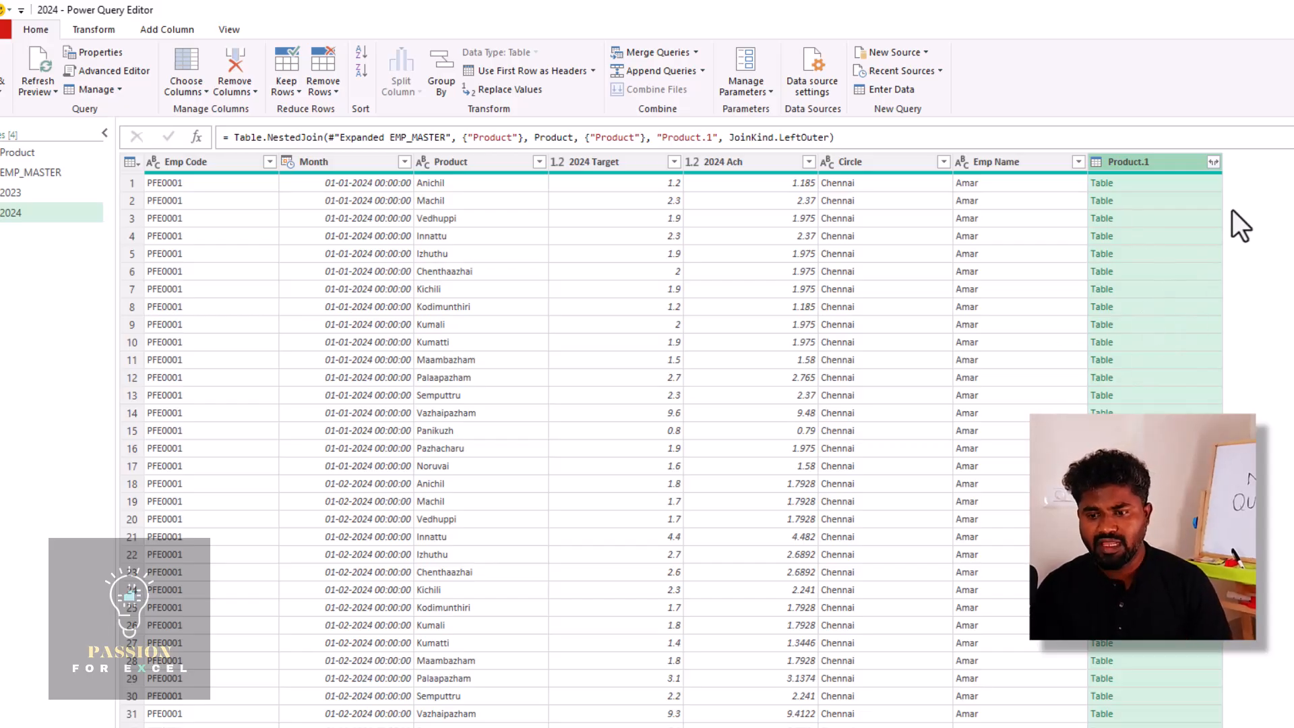
Expand the merged Product.1 column to only Category, without the original column name as prefix
click(1212, 162)
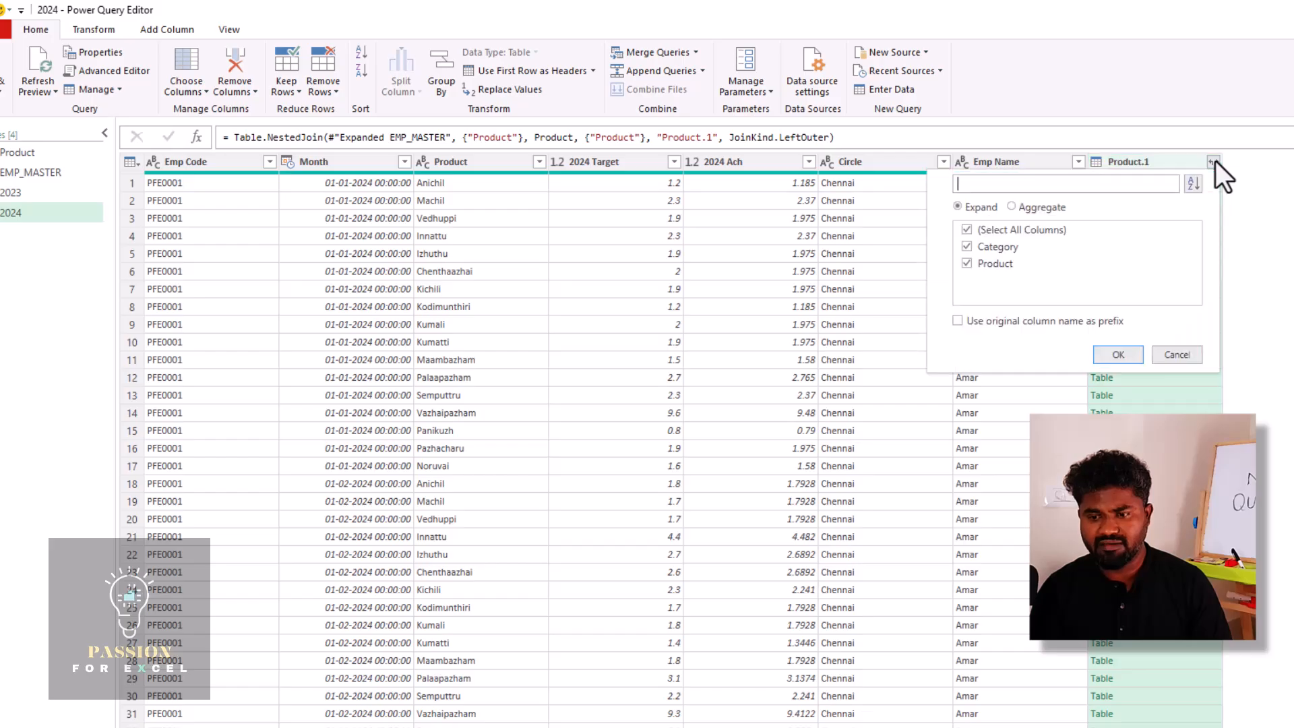
click(968, 267)
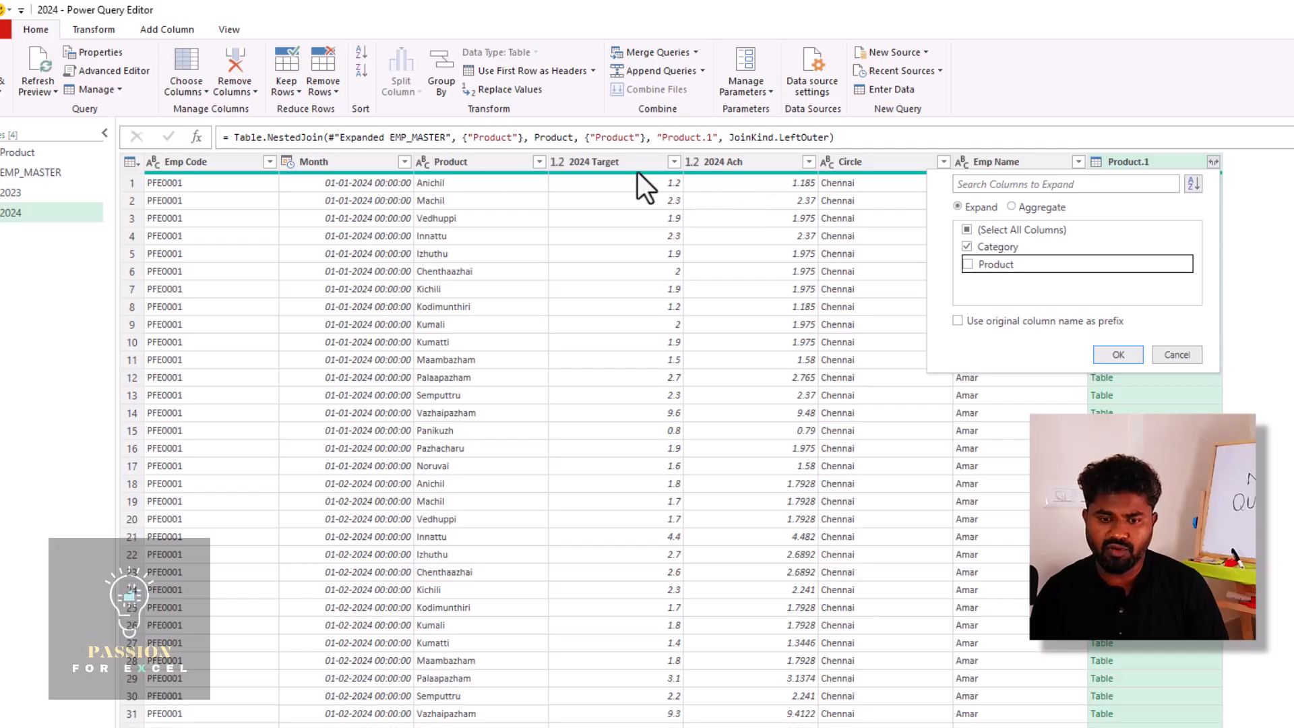
click(1118, 361)
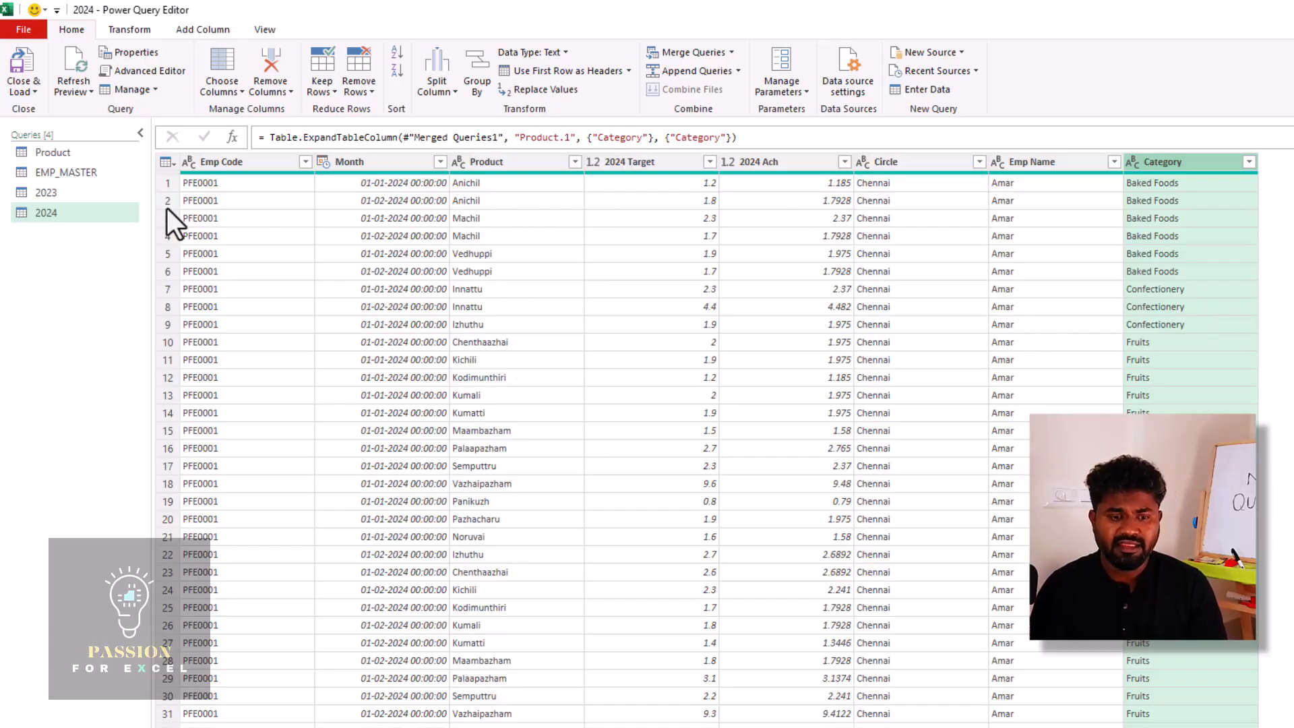
Try to merge the 2023 query into the 2024 query, matching on Emp Code, Month and Product in both tables
click(61, 191)
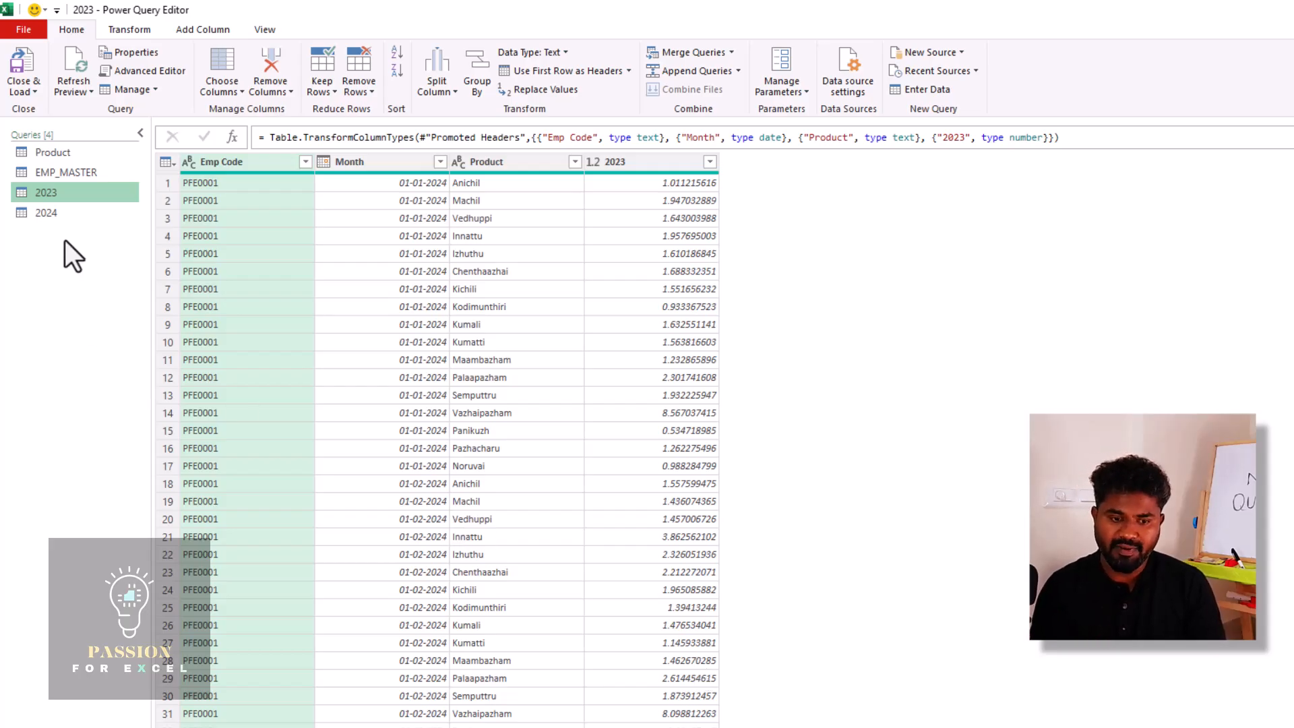
click(54, 215)
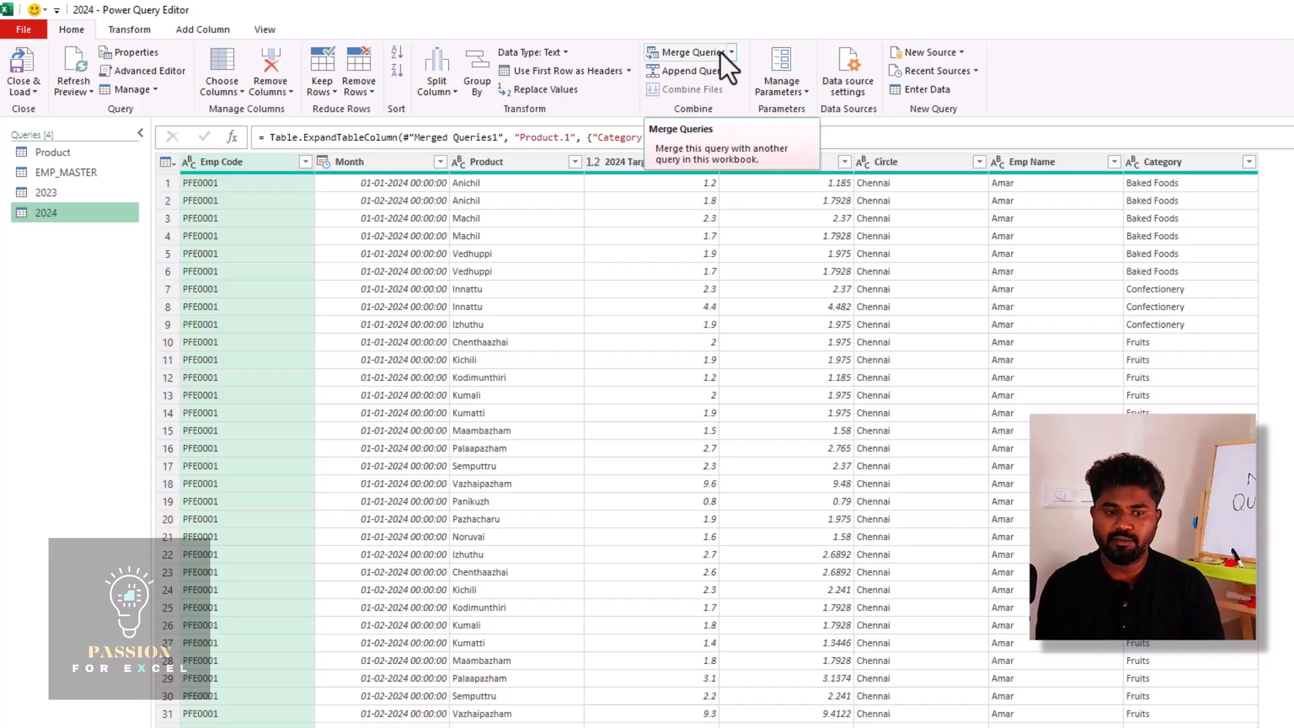
click(683, 58)
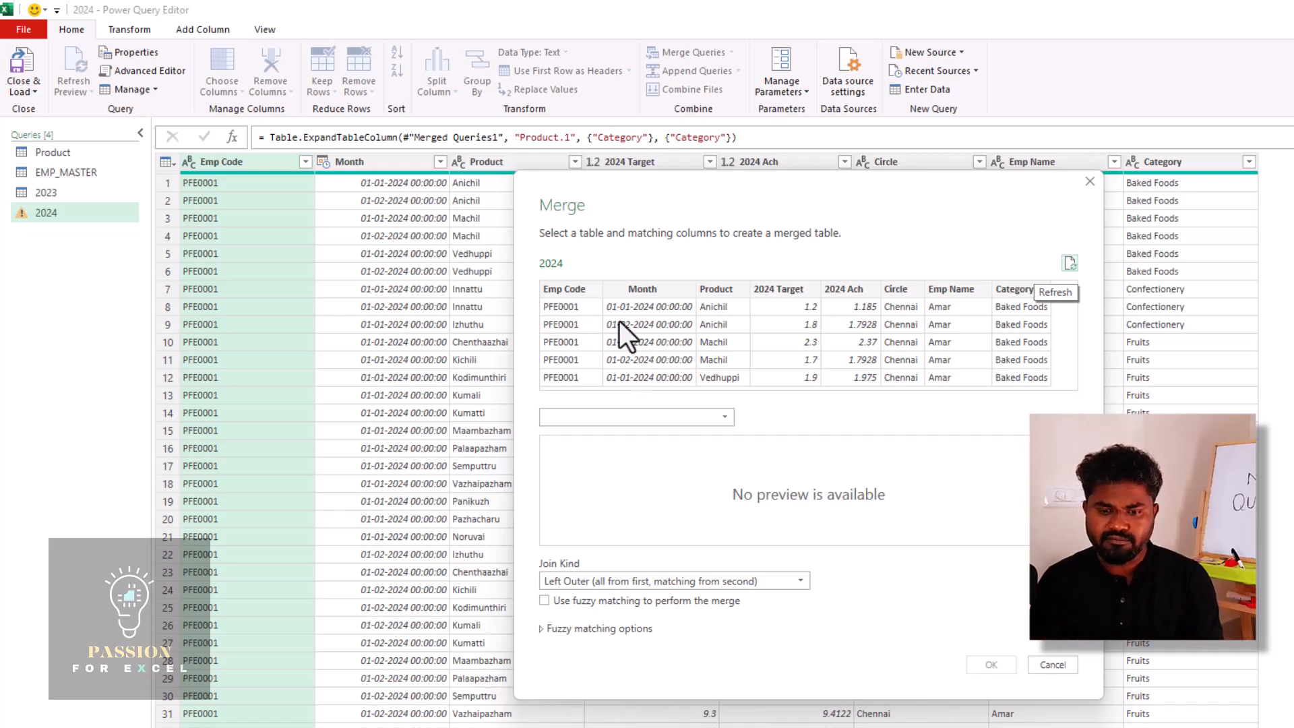
click(575, 289)
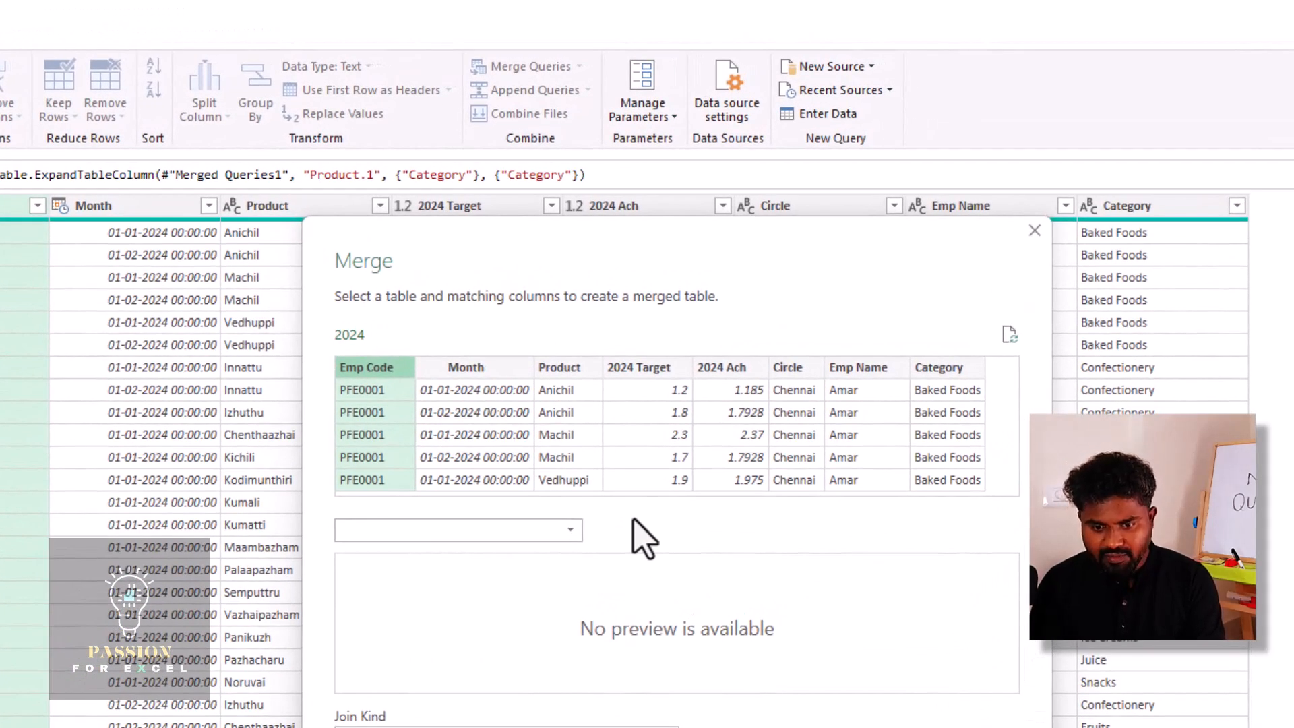
ctrl+click(495, 367)
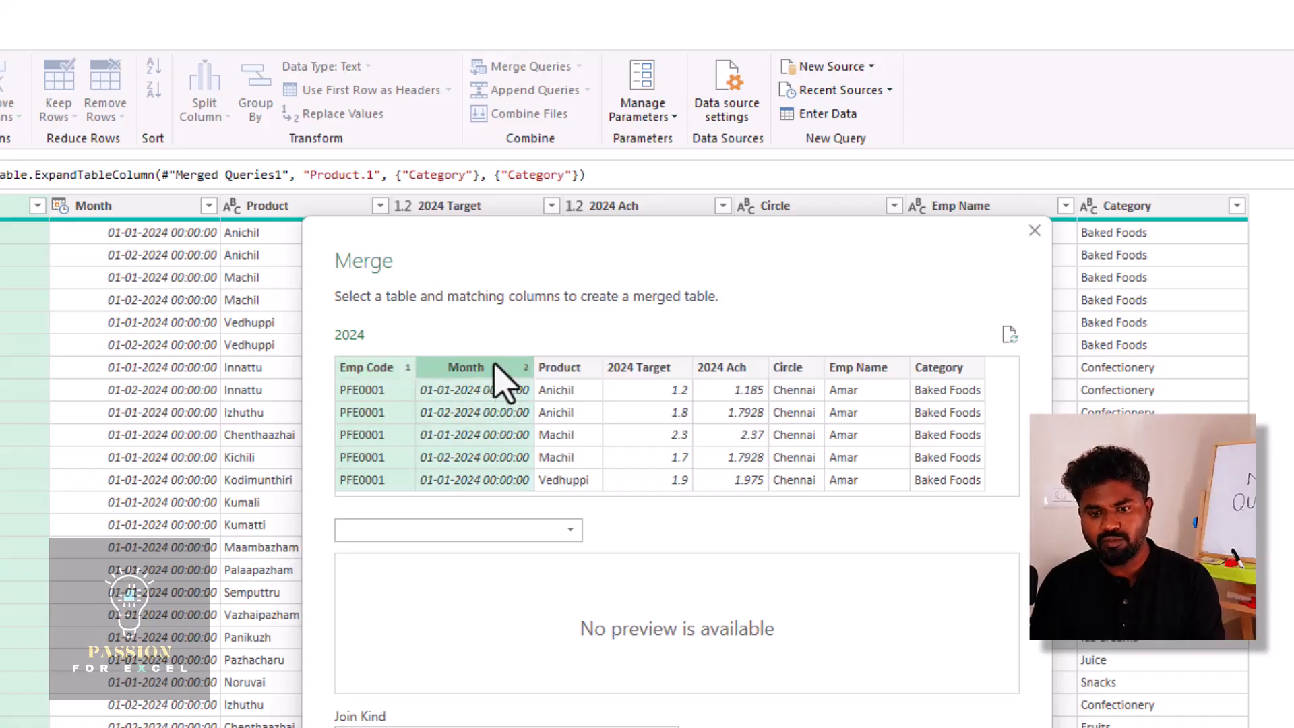
ctrl+click(570, 371)
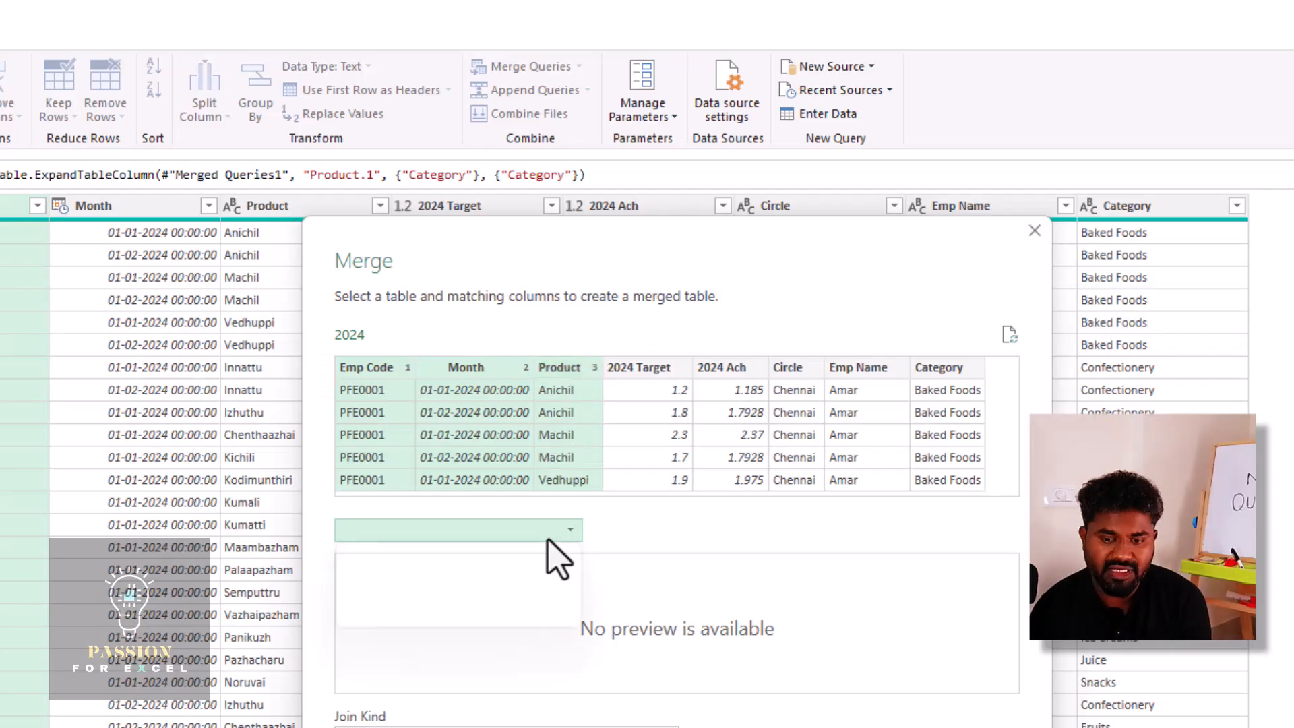
click(548, 538)
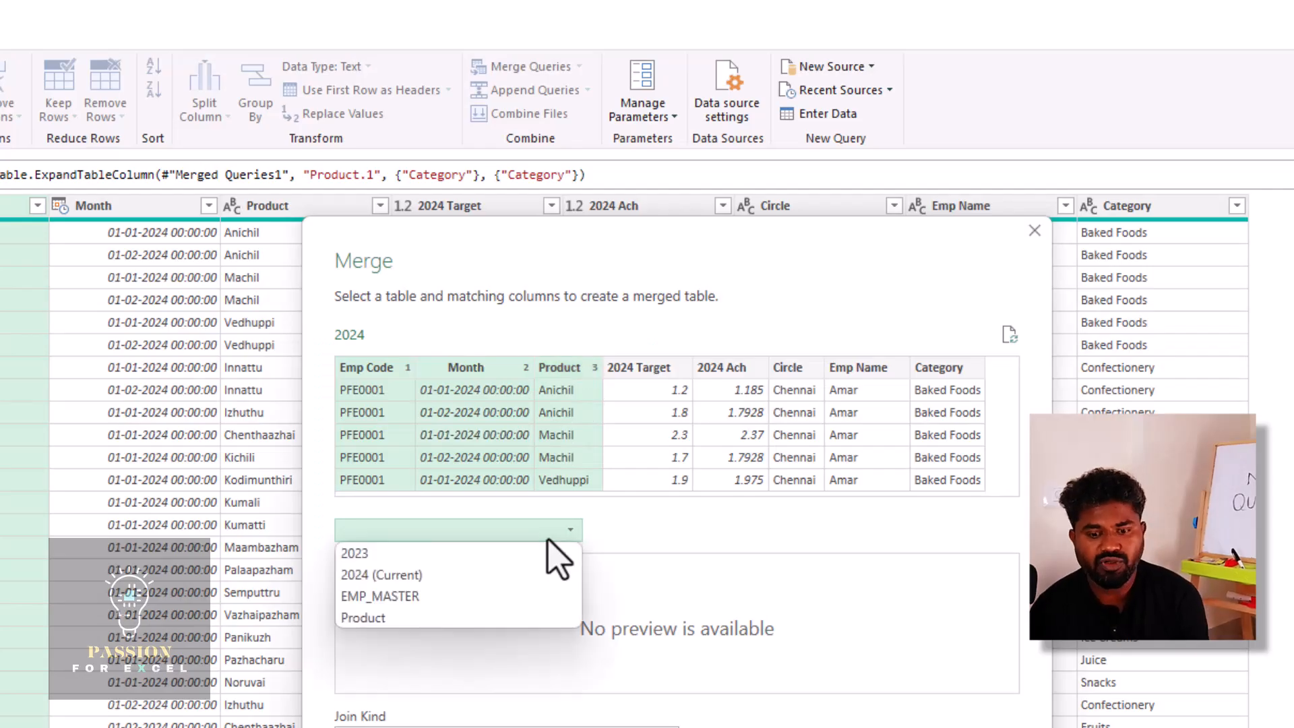
click(391, 556)
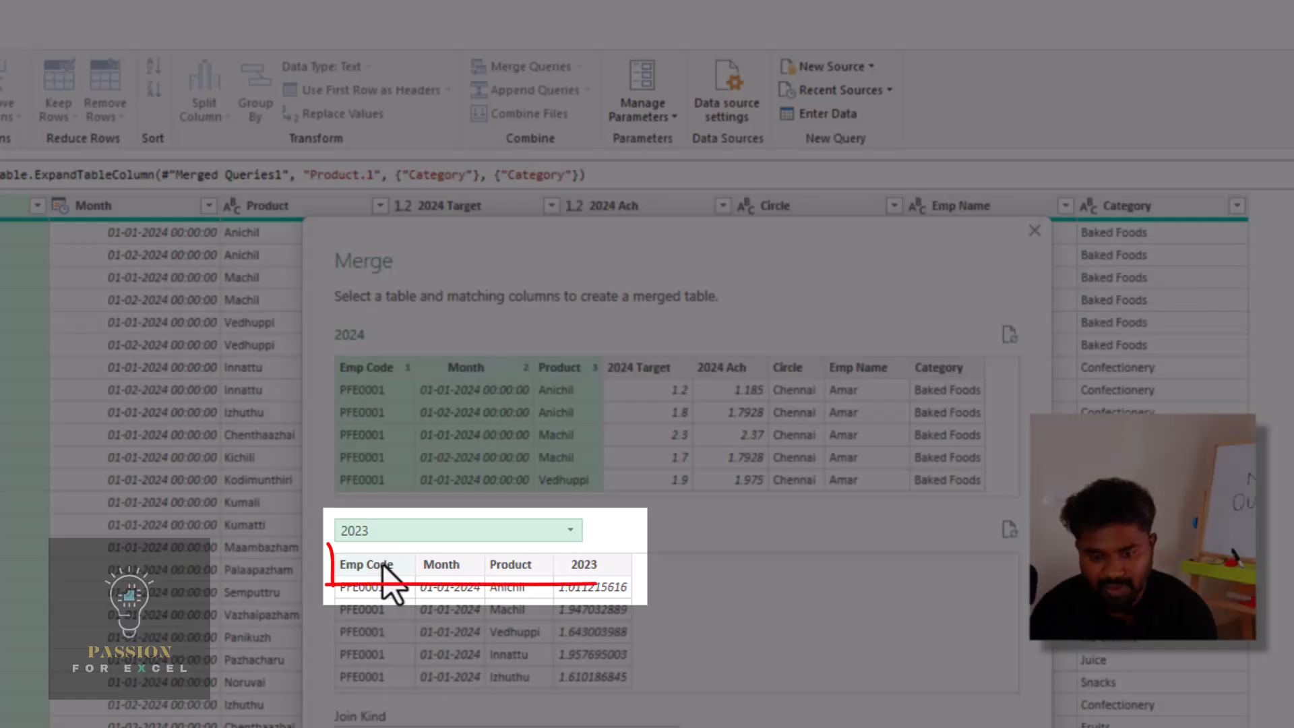
click(382, 566)
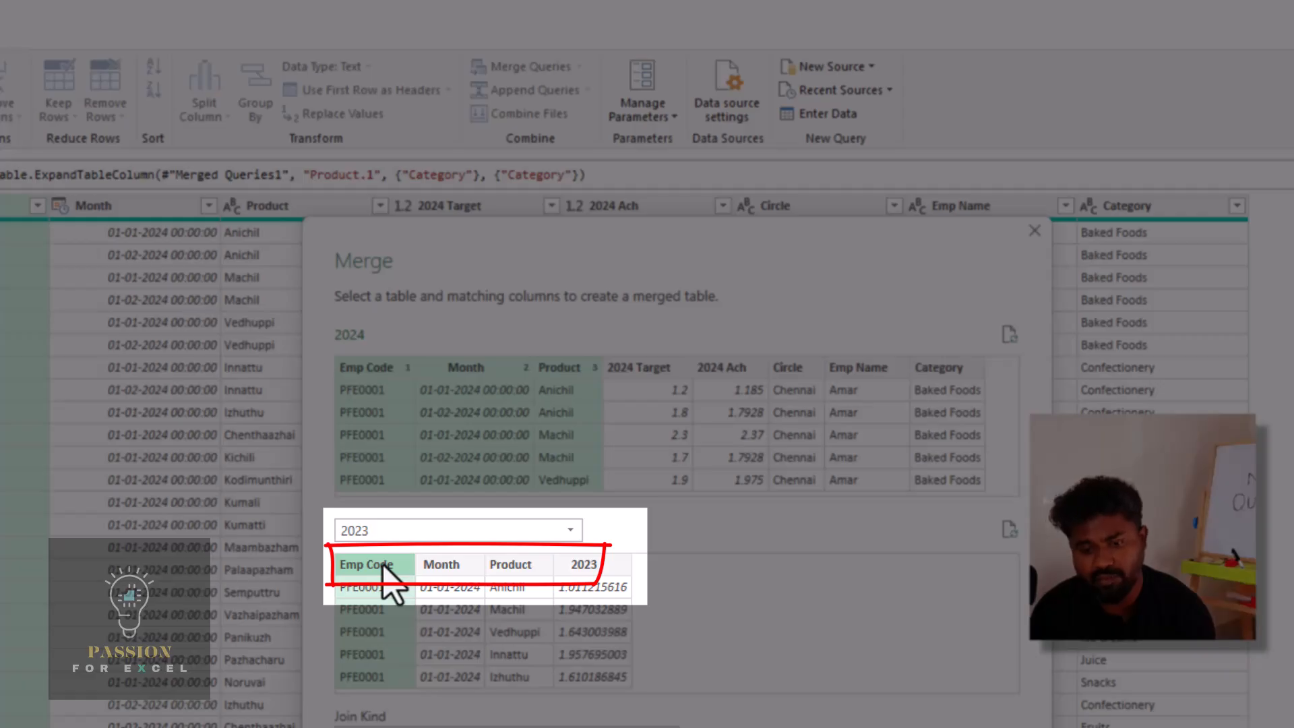
ctrl+click(461, 562)
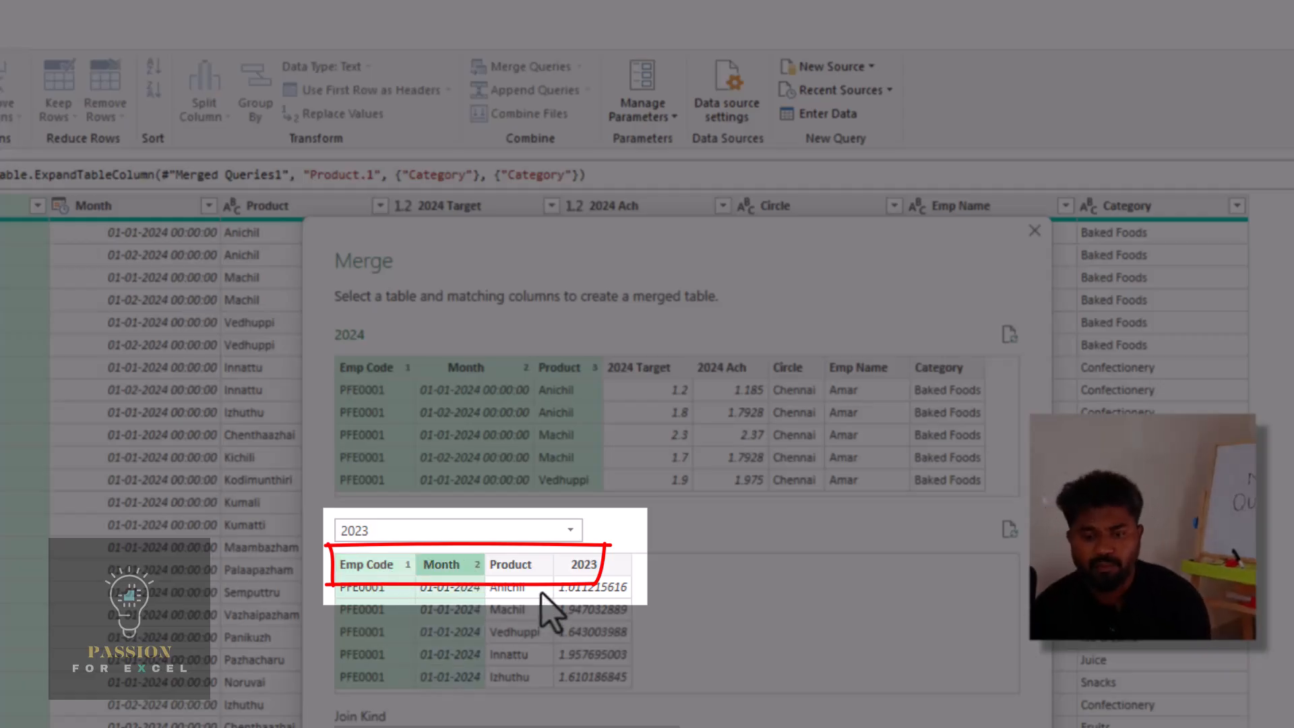
ctrl+click(529, 566)
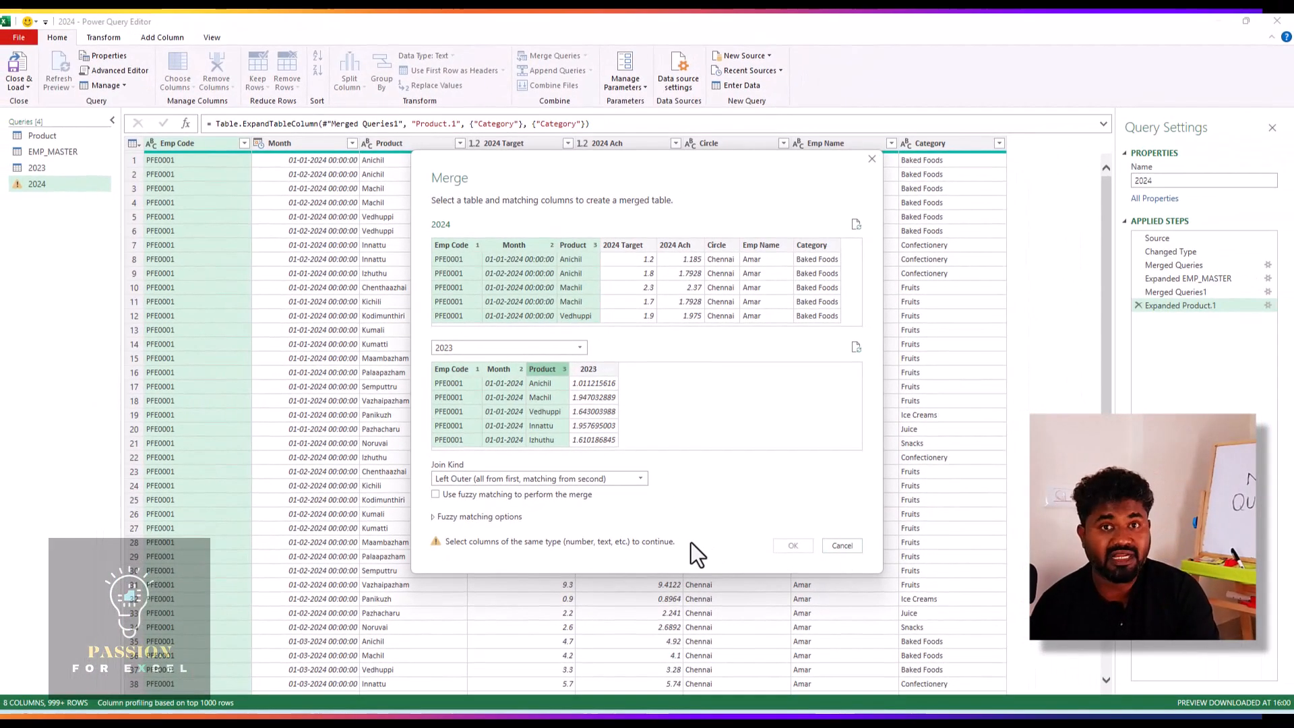
click(841, 546)
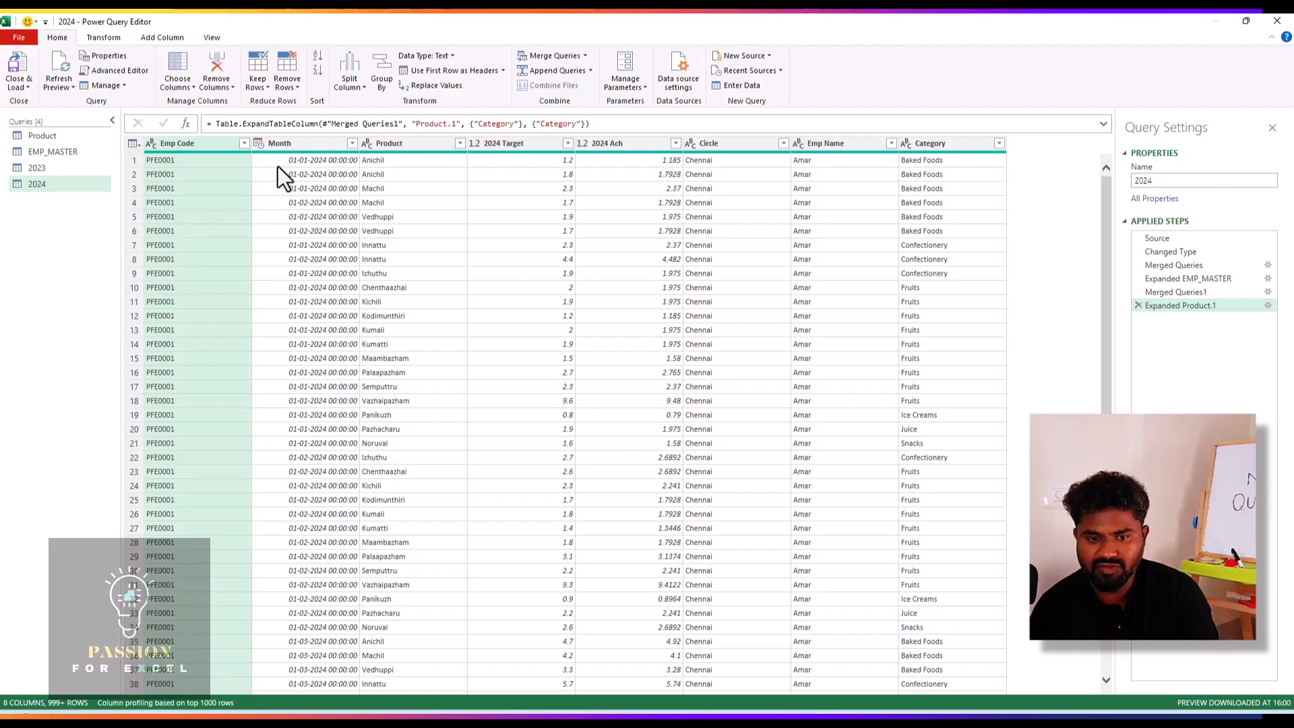
Compare the Month column's data type in the 2023 query with its type in the 2024 query and its Changed Type step
click(46, 171)
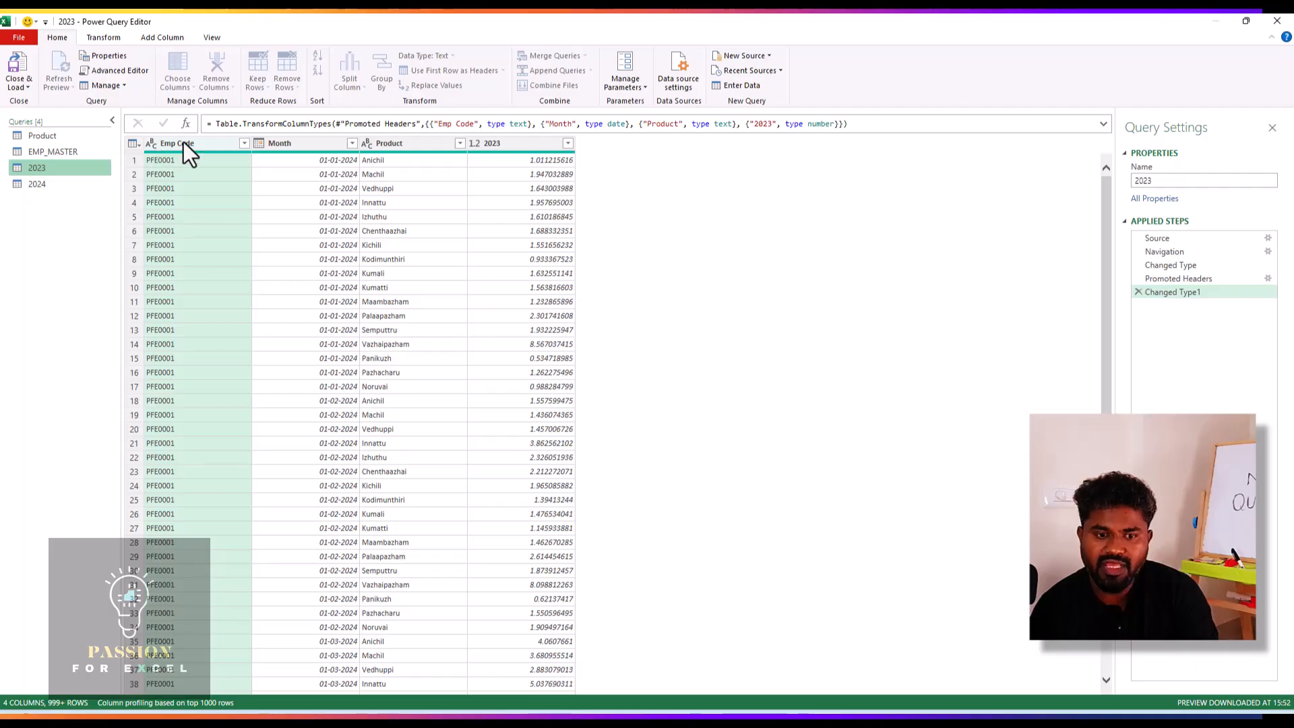
click(43, 186)
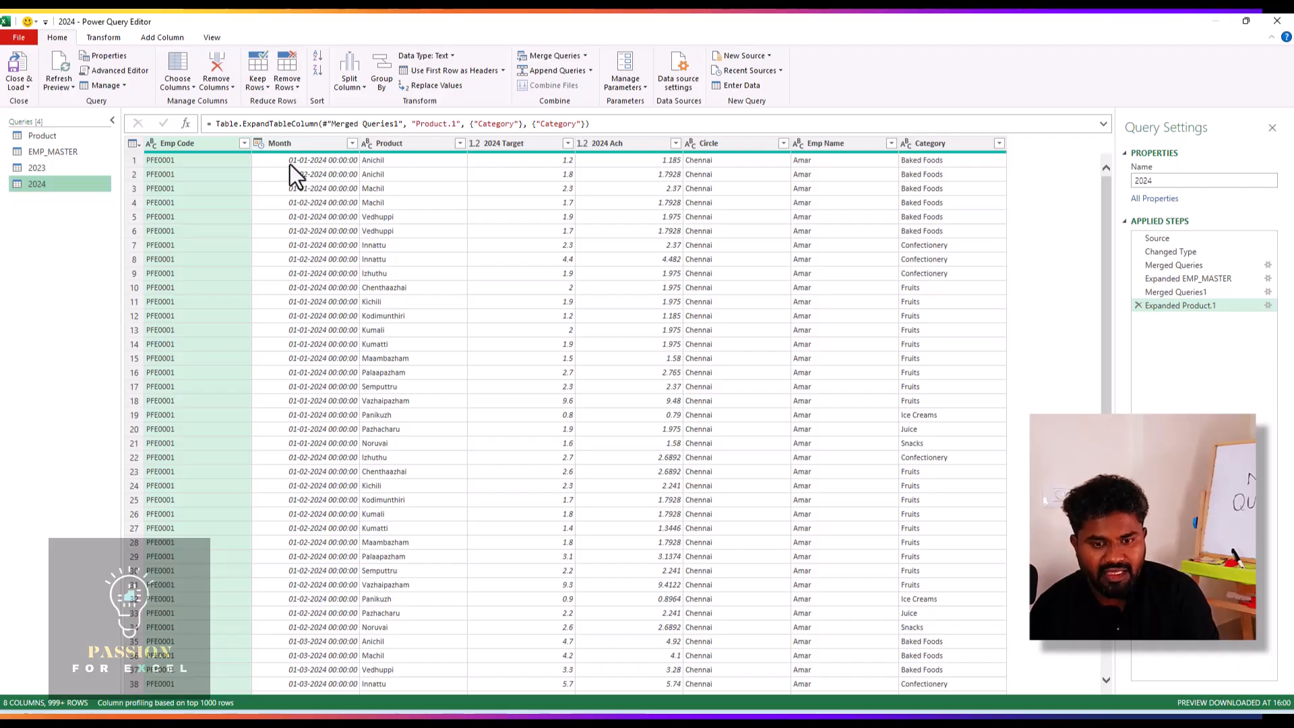
click(257, 144)
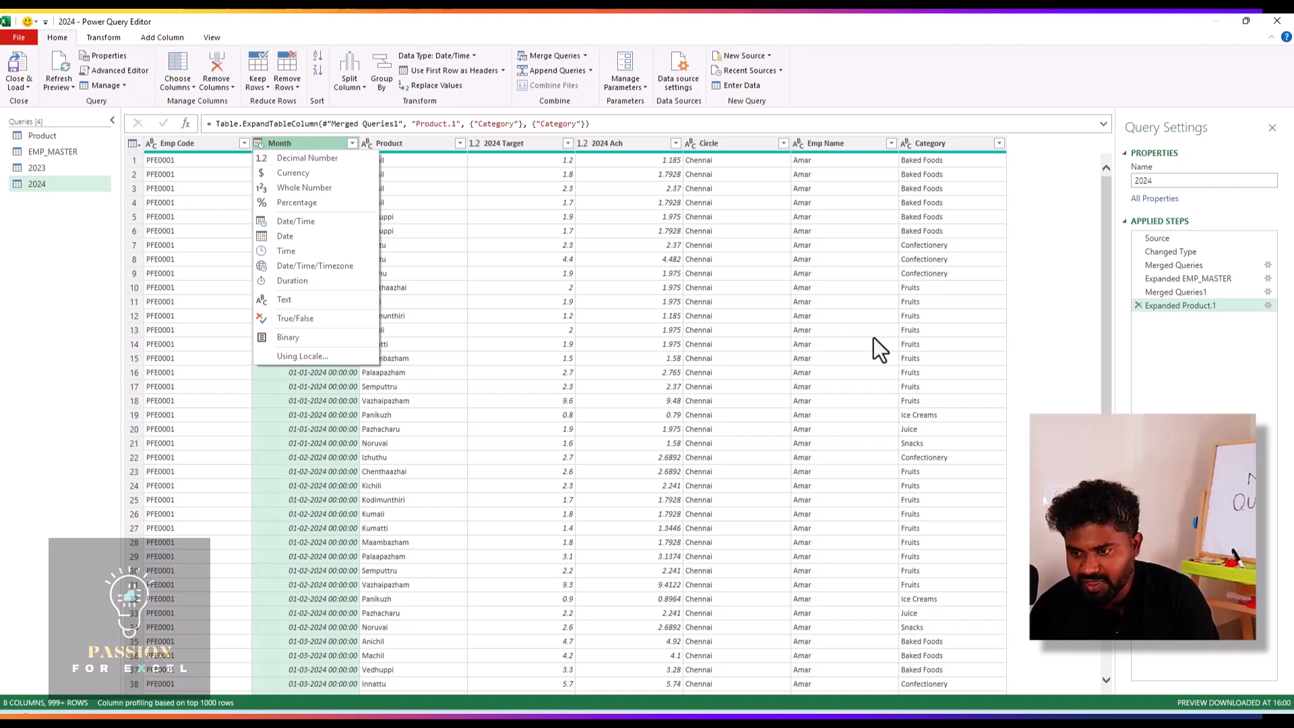
click(1178, 252)
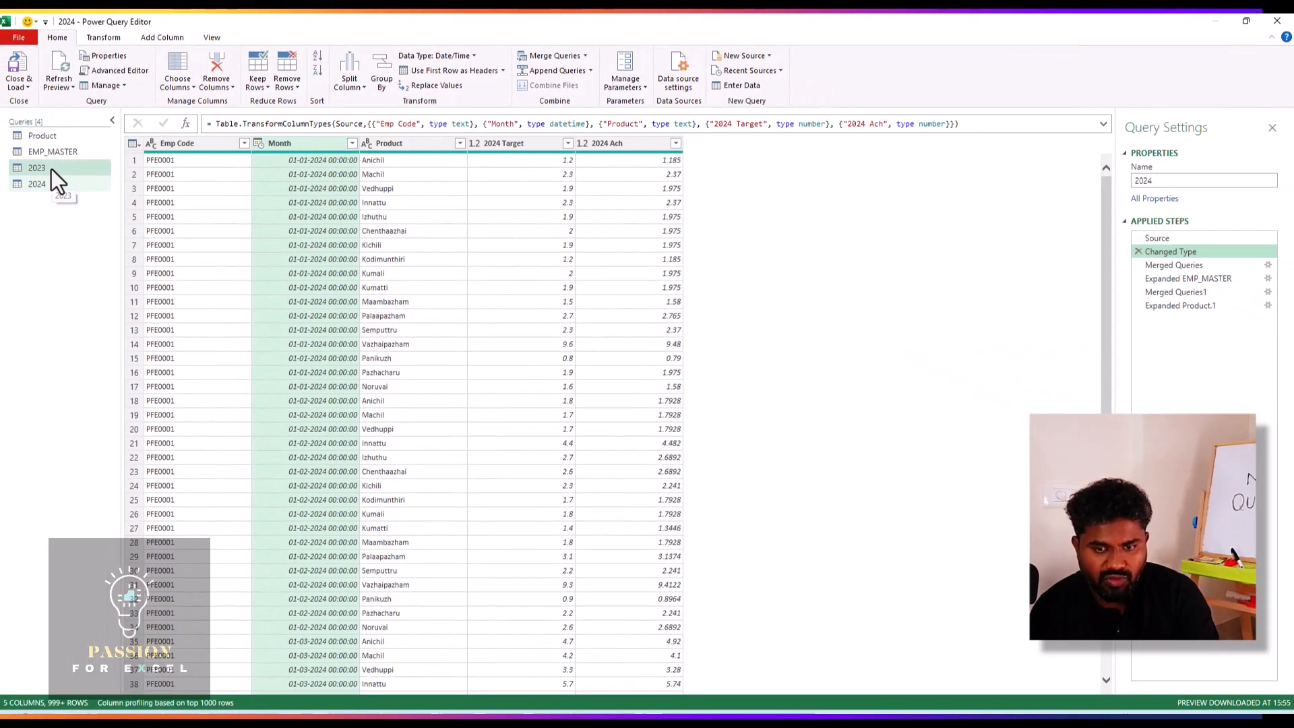
click(51, 168)
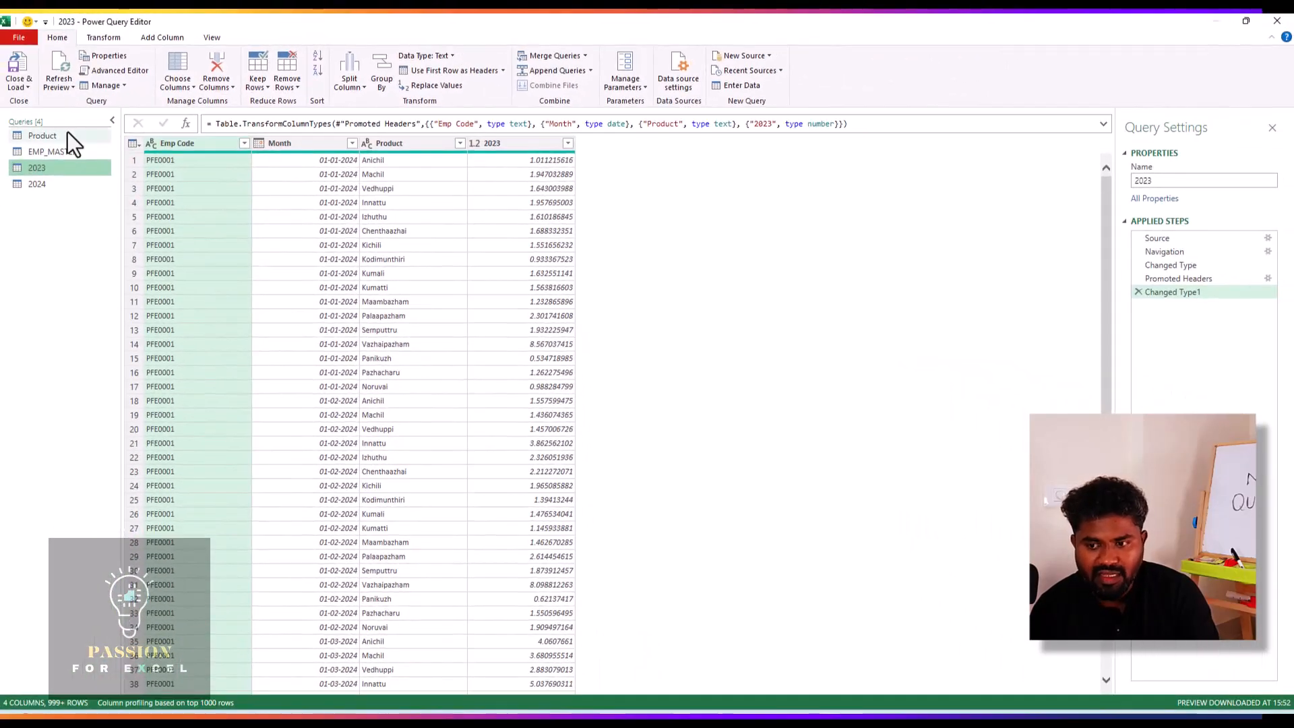
click(34, 184)
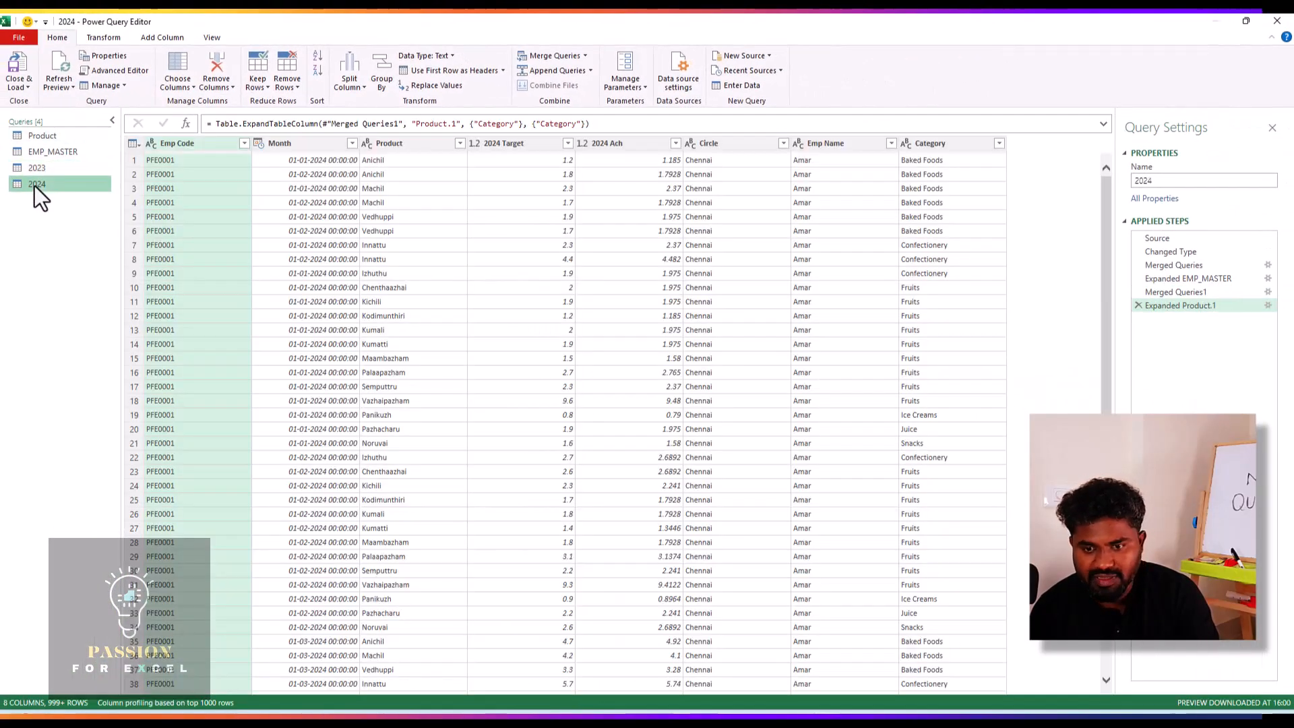
Edit the formula of the 2024 query's Changed Type step so that the Month column uses type date
click(1186, 250)
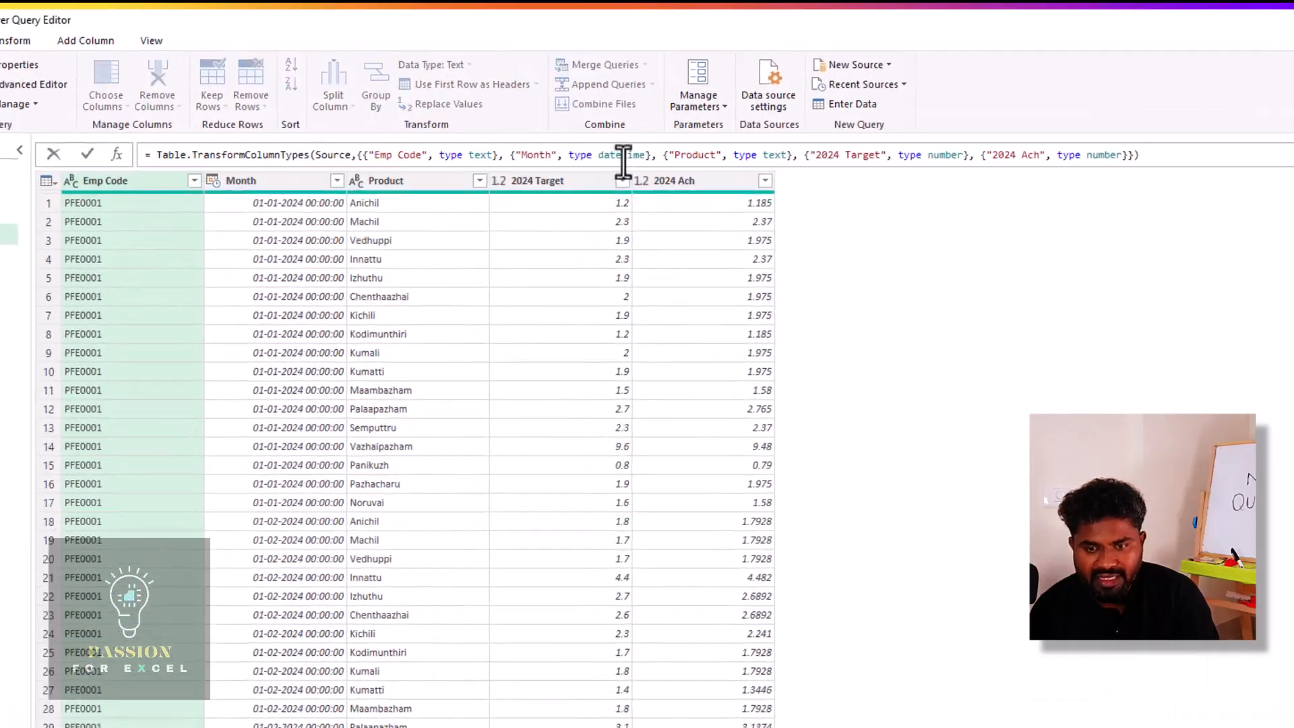
click(623, 162)
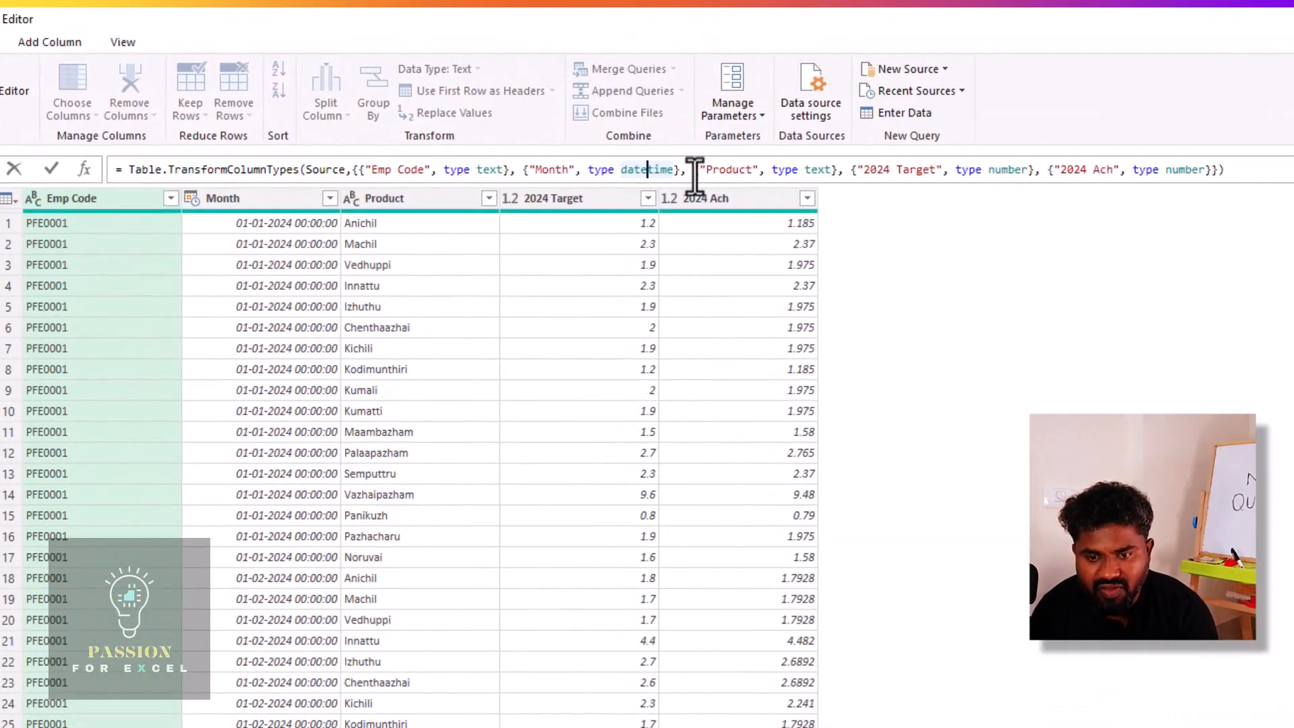
key(shift+Right)
key(shift+Right)
key(shift+Right)
key(shift+Right)
key(BackSpace)
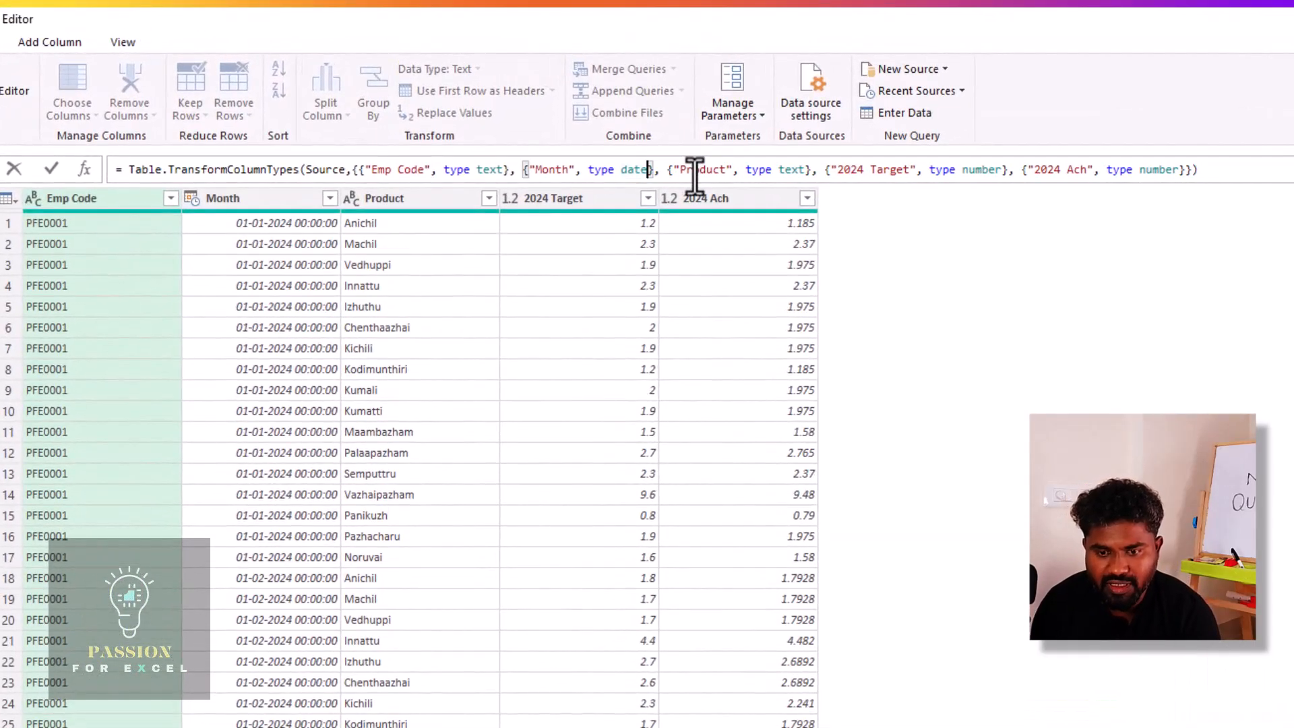
key(Return)
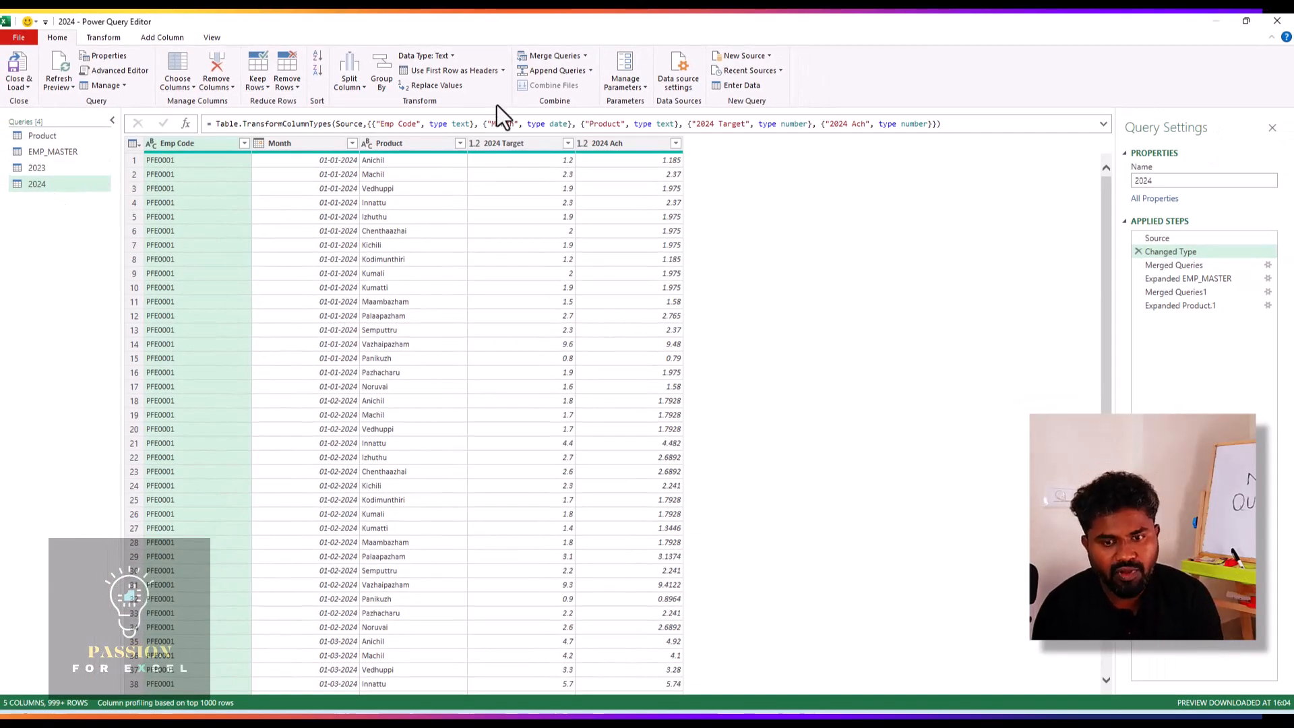
click(560, 55)
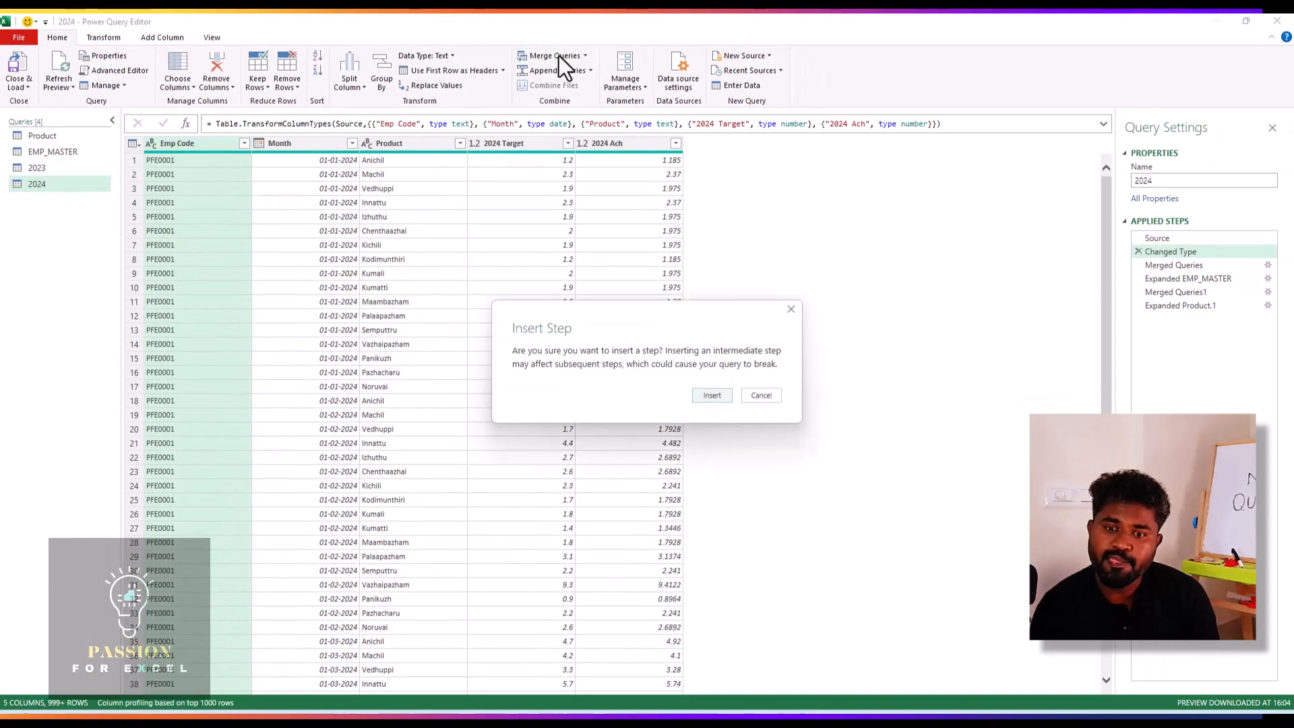
click(790, 309)
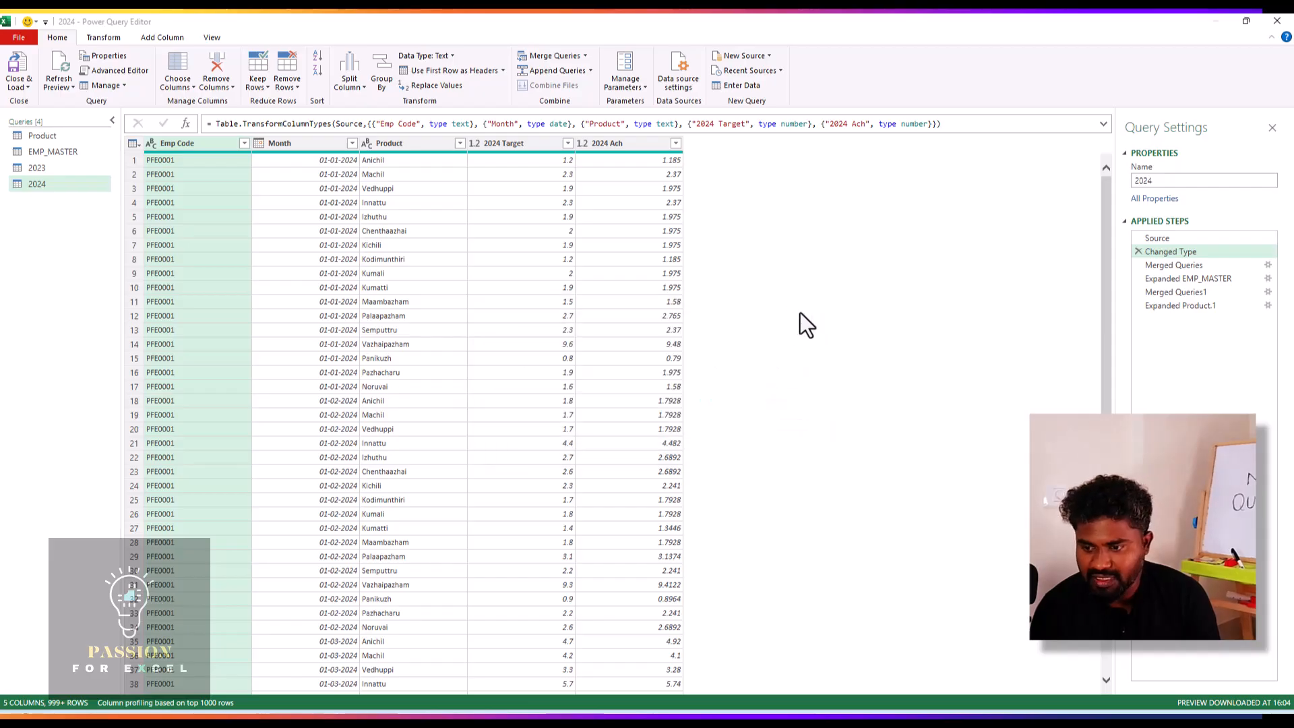
Merge the 2023 query into the 2024 query after its last step, matching Emp Code, Month and Product with a Left Outer join
click(1174, 309)
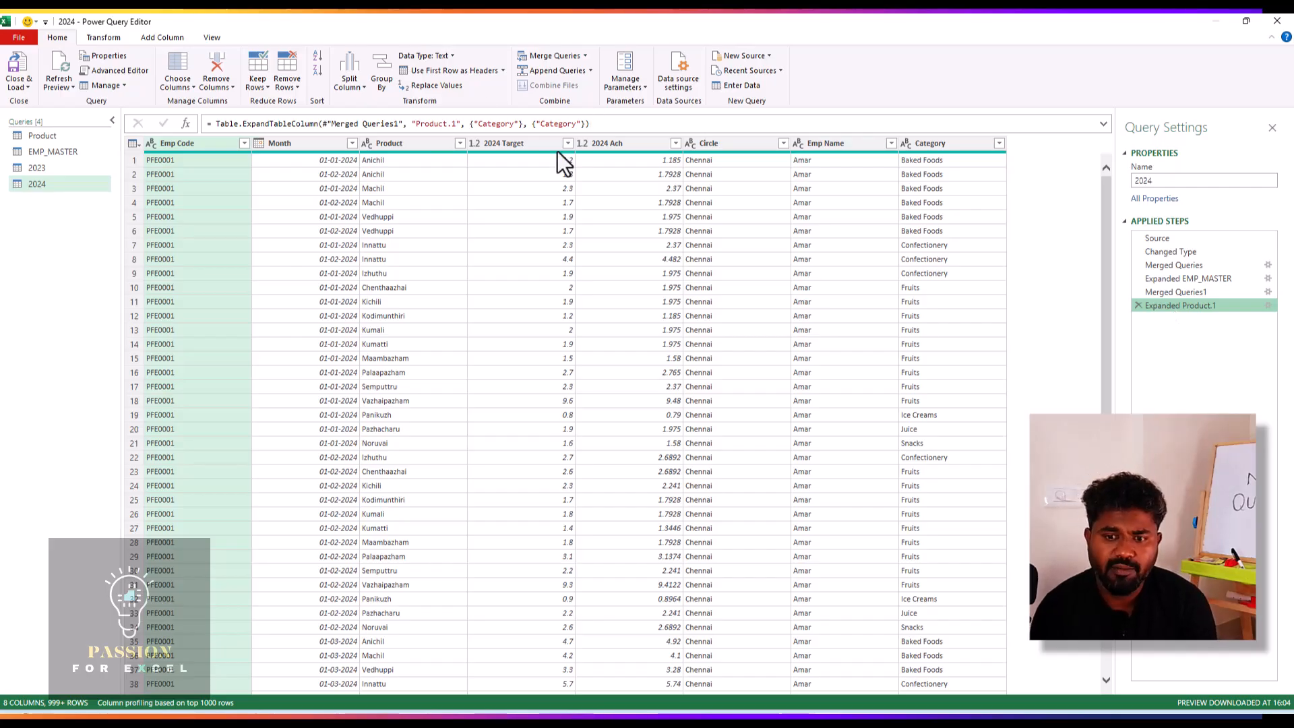
click(560, 54)
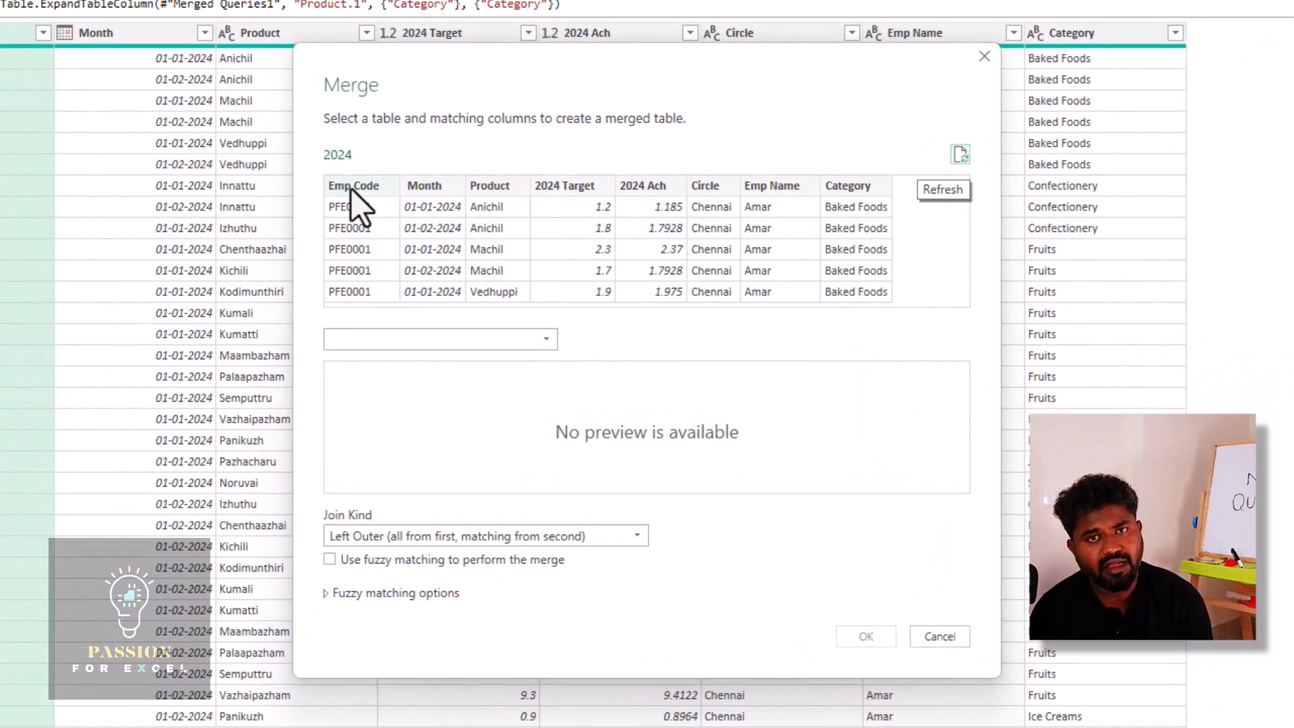
click(351, 189)
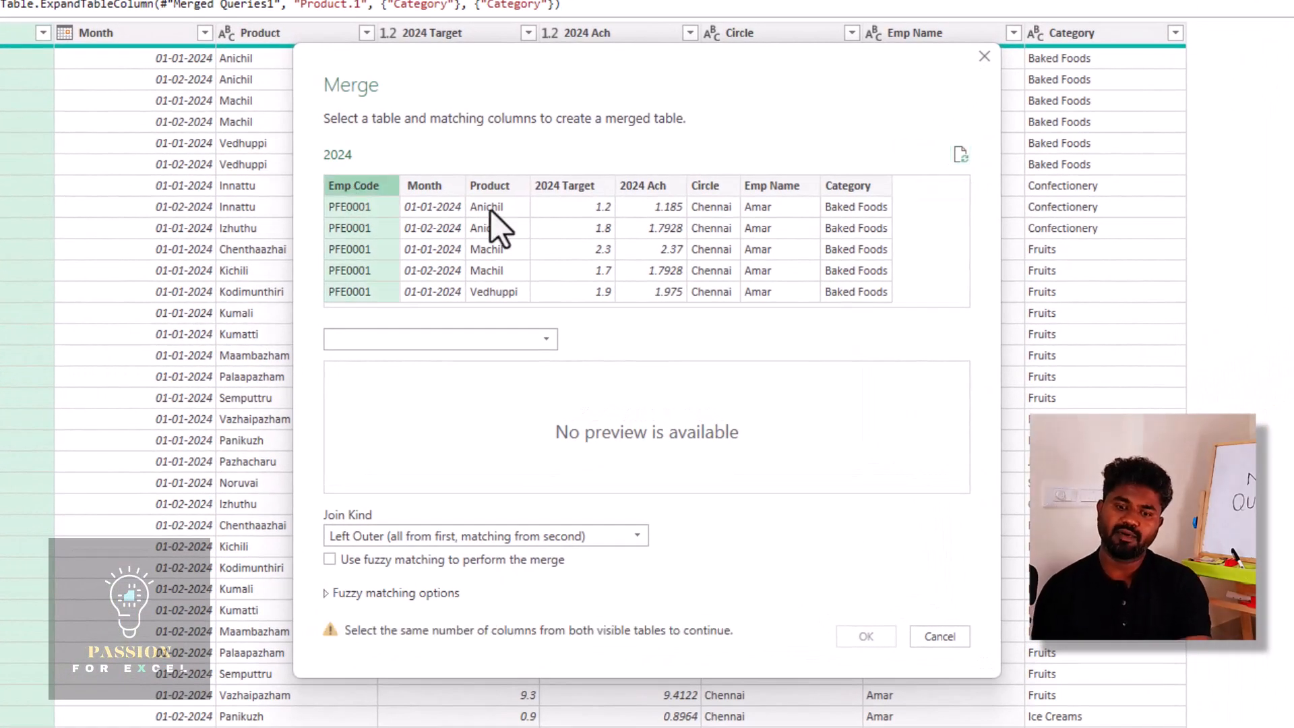
ctrl+click(431, 185)
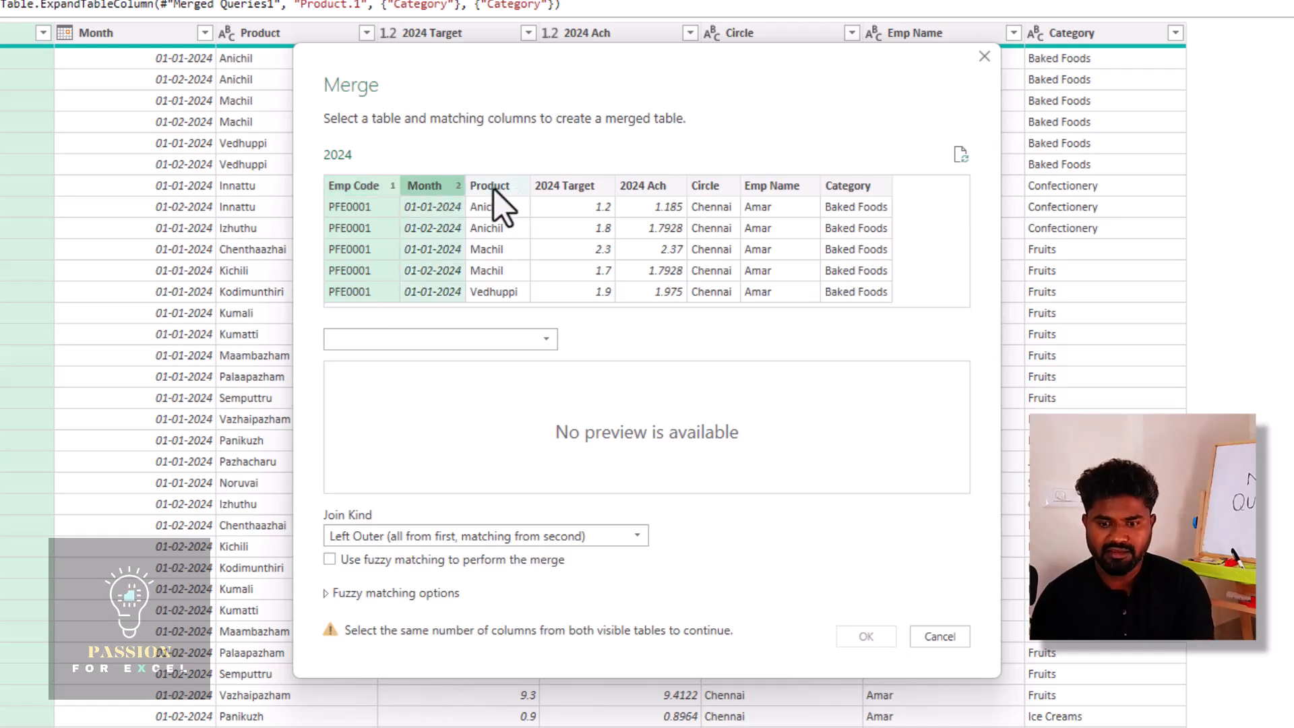
ctrl+click(493, 189)
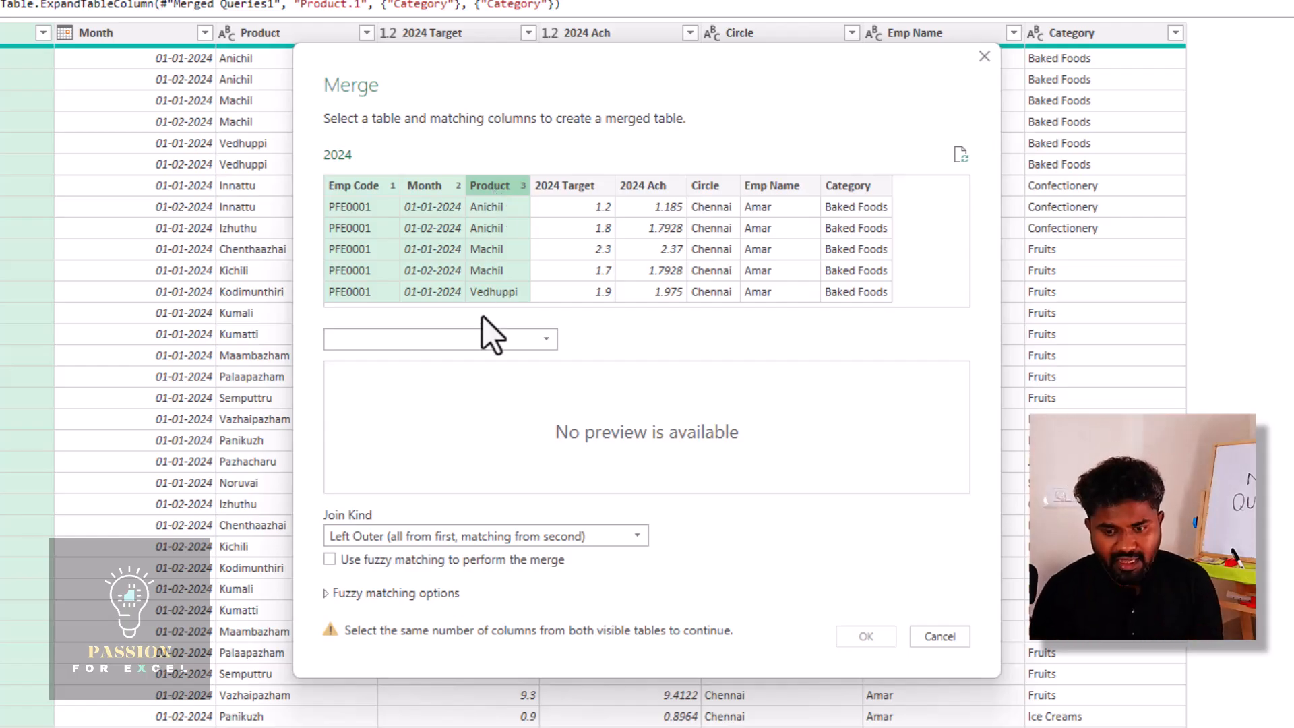
click(512, 342)
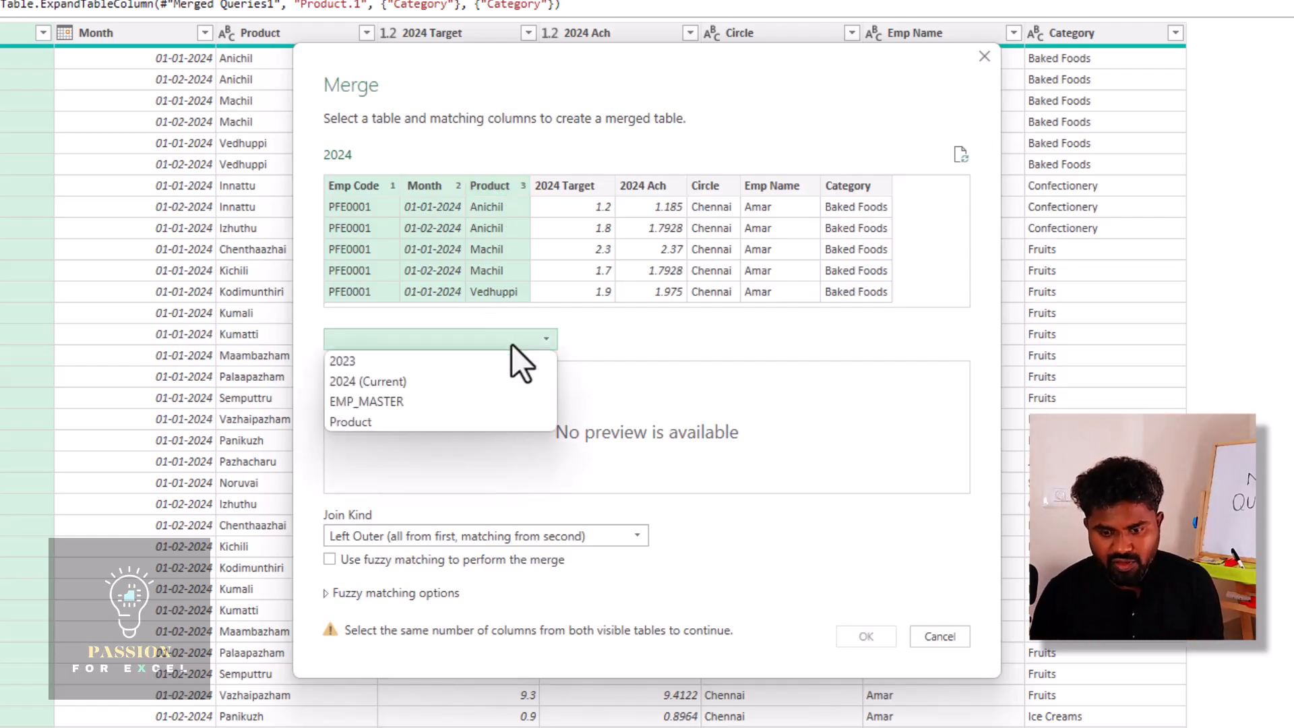
click(365, 364)
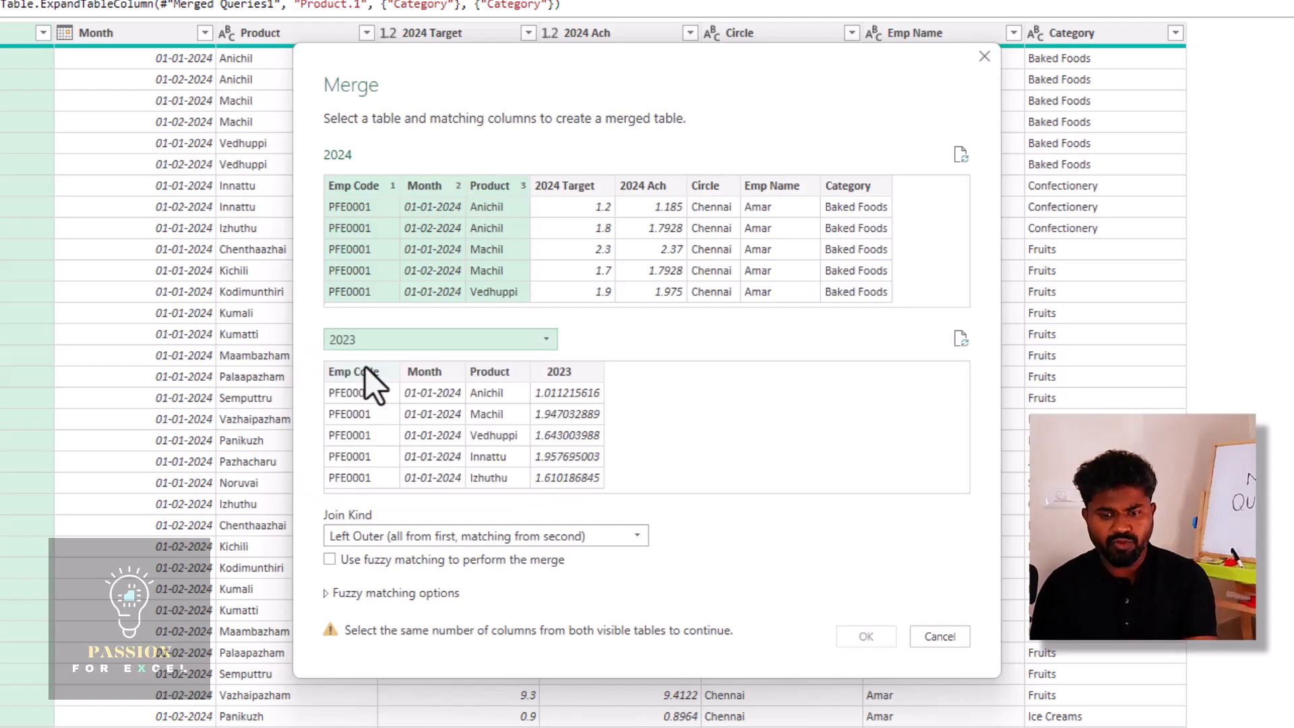
click(365, 369)
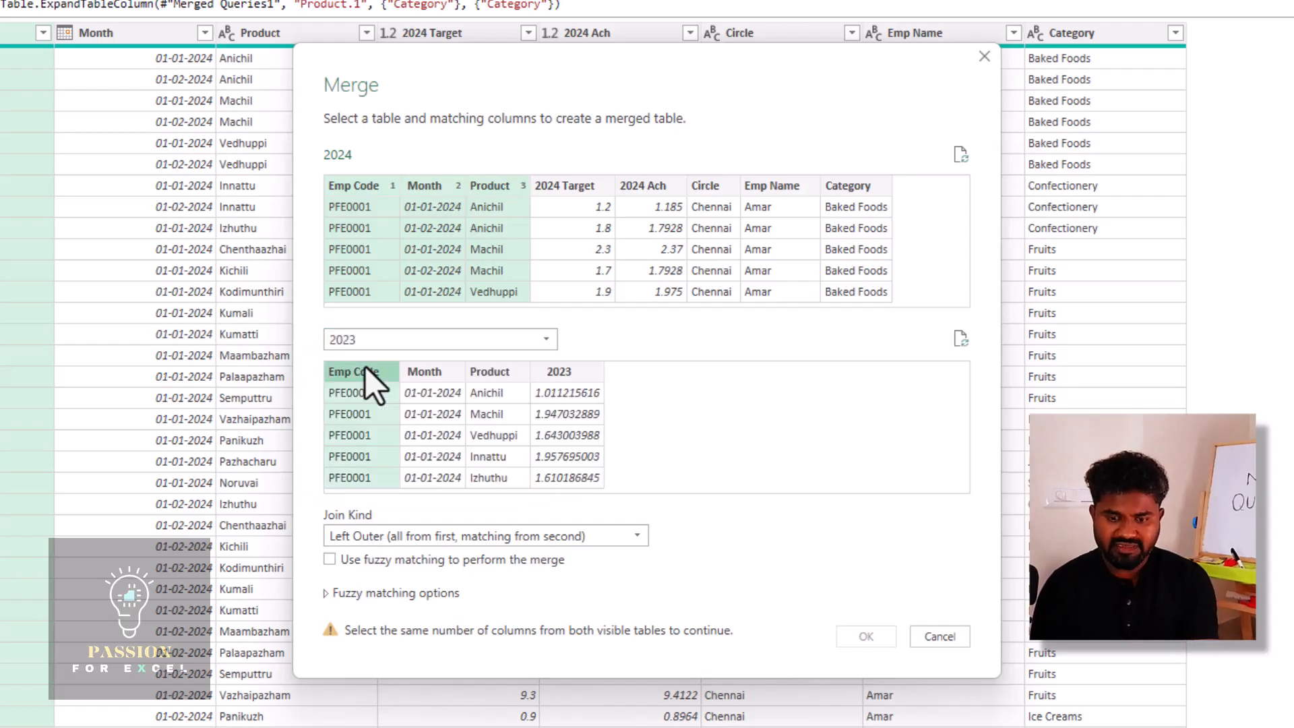
ctrl+click(440, 370)
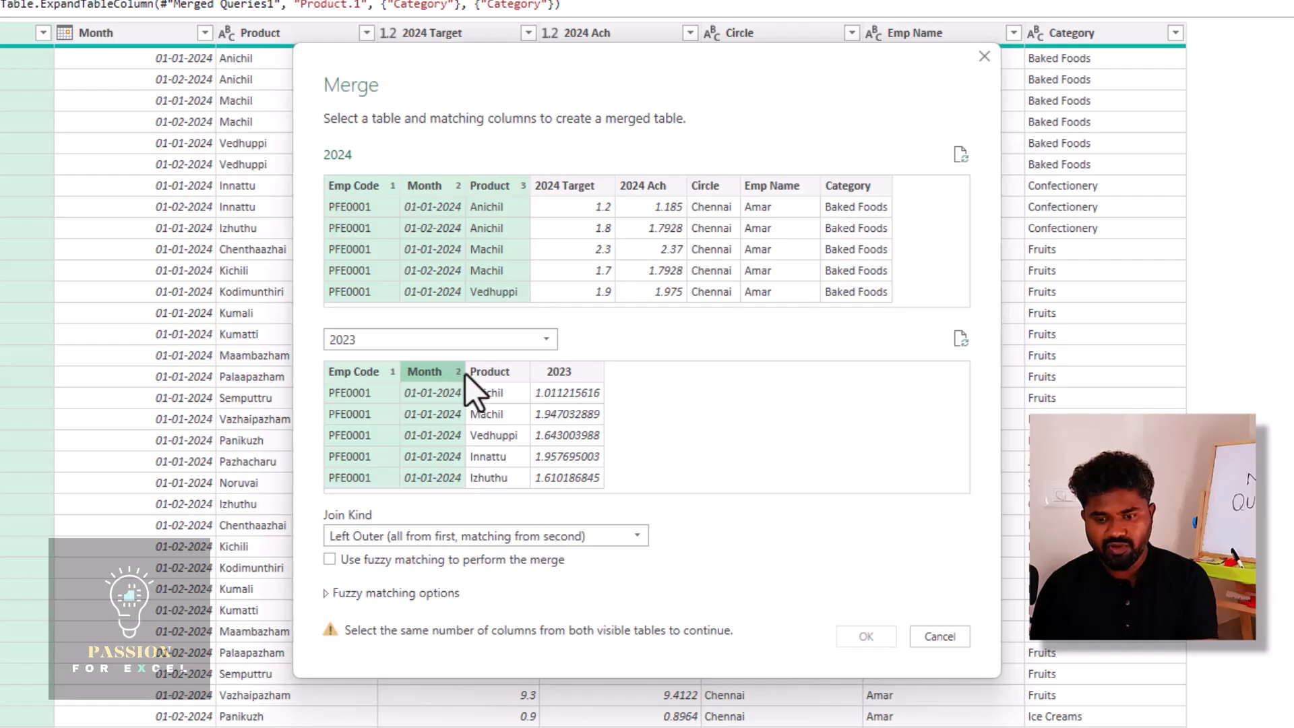
ctrl+click(499, 369)
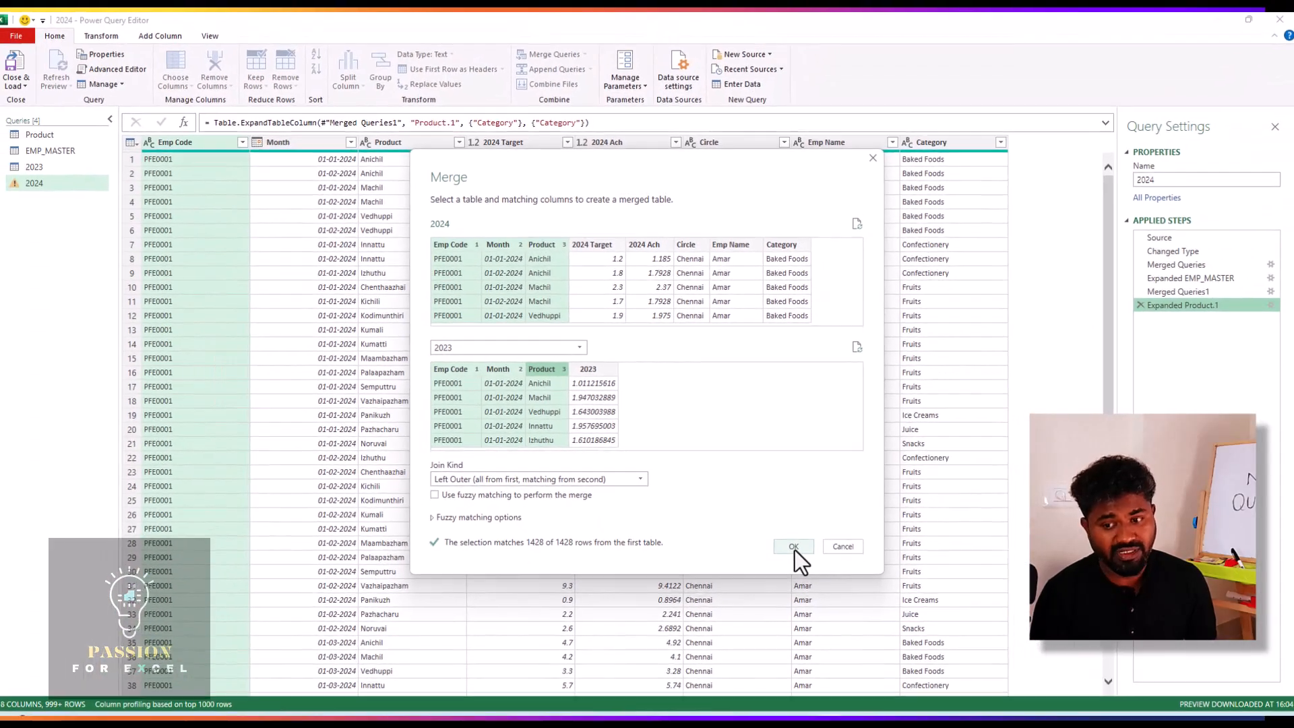
click(866, 636)
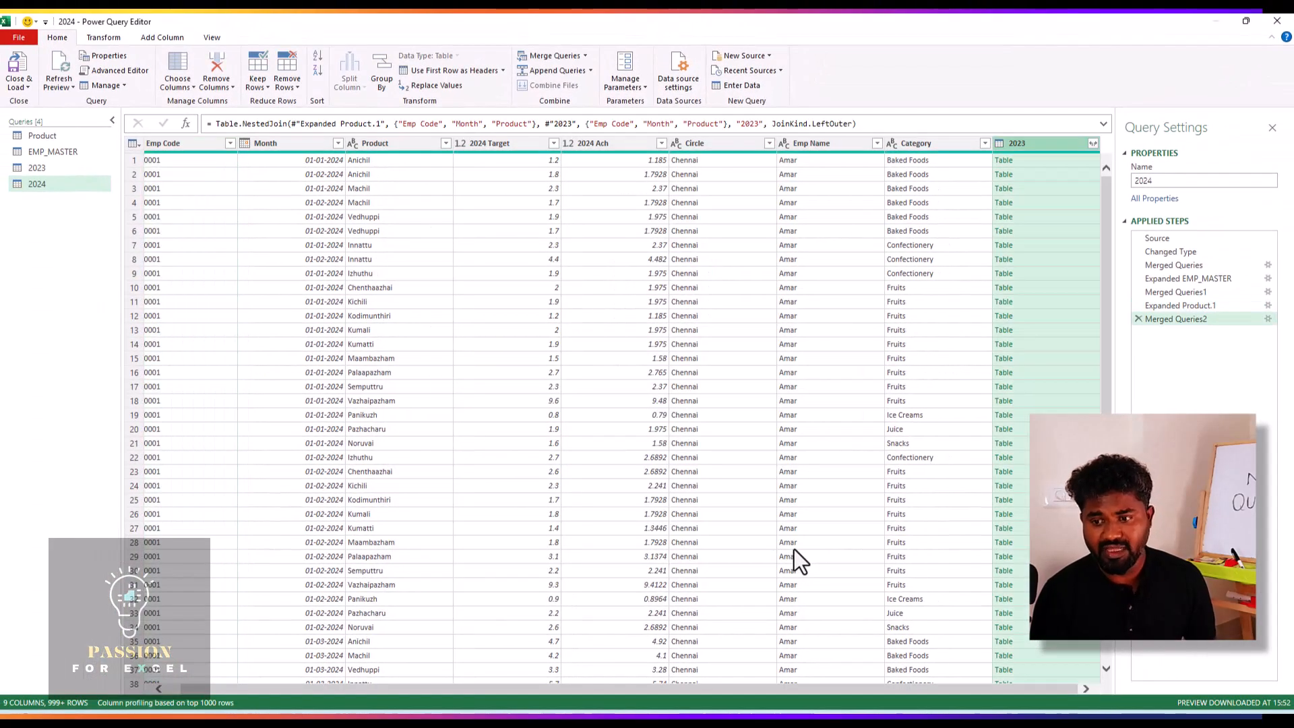
Expand the merged 2023 column to only its 2023 field, without the original column name as prefix
click(1091, 144)
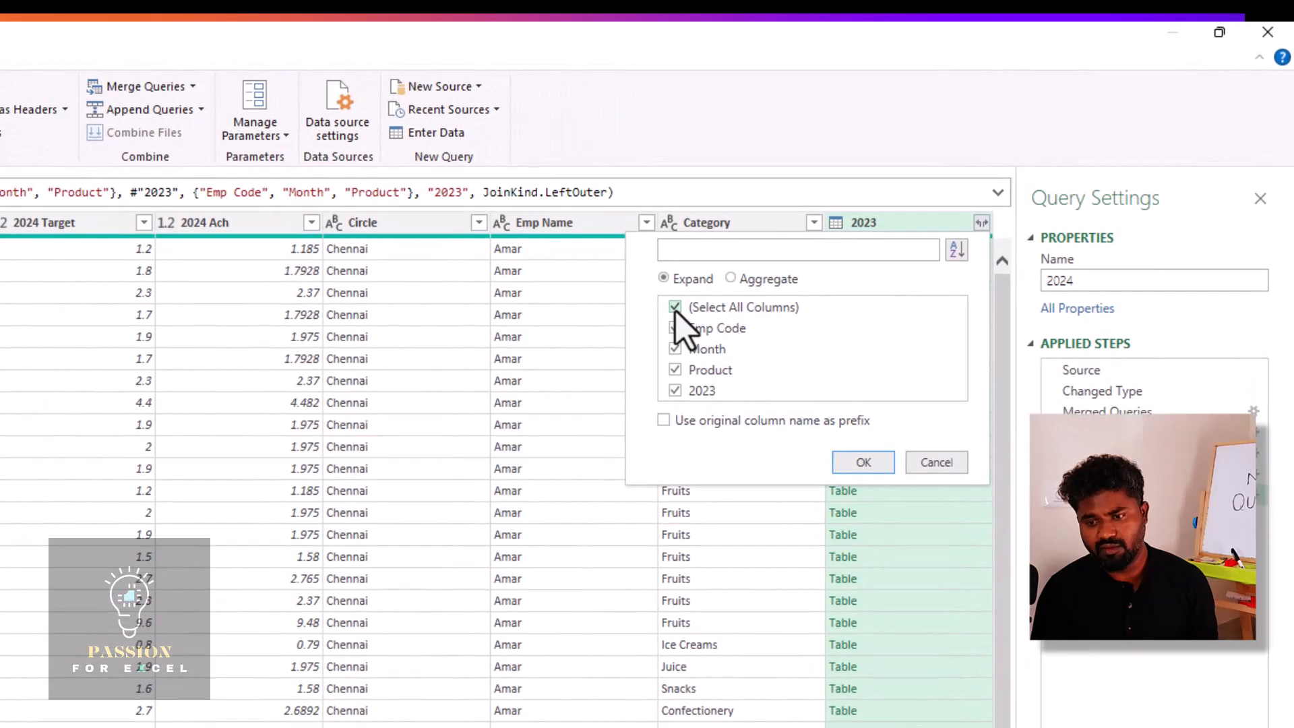
click(675, 308)
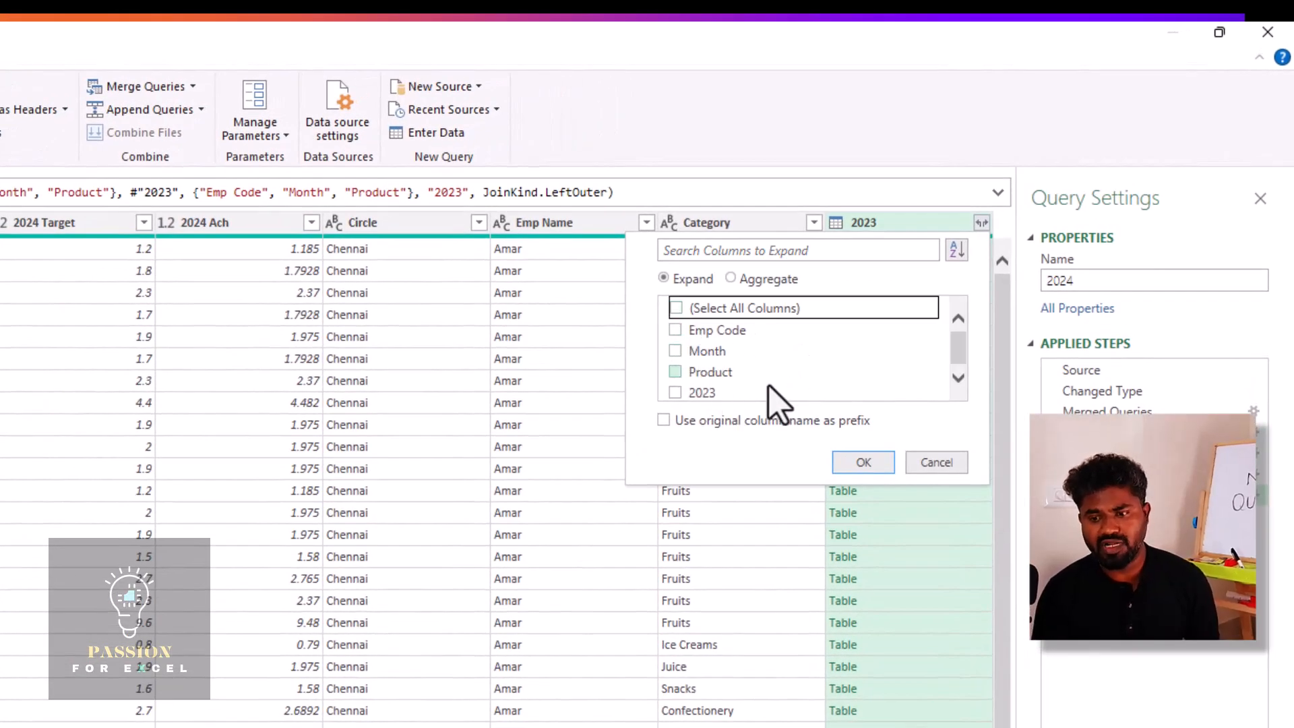
click(675, 393)
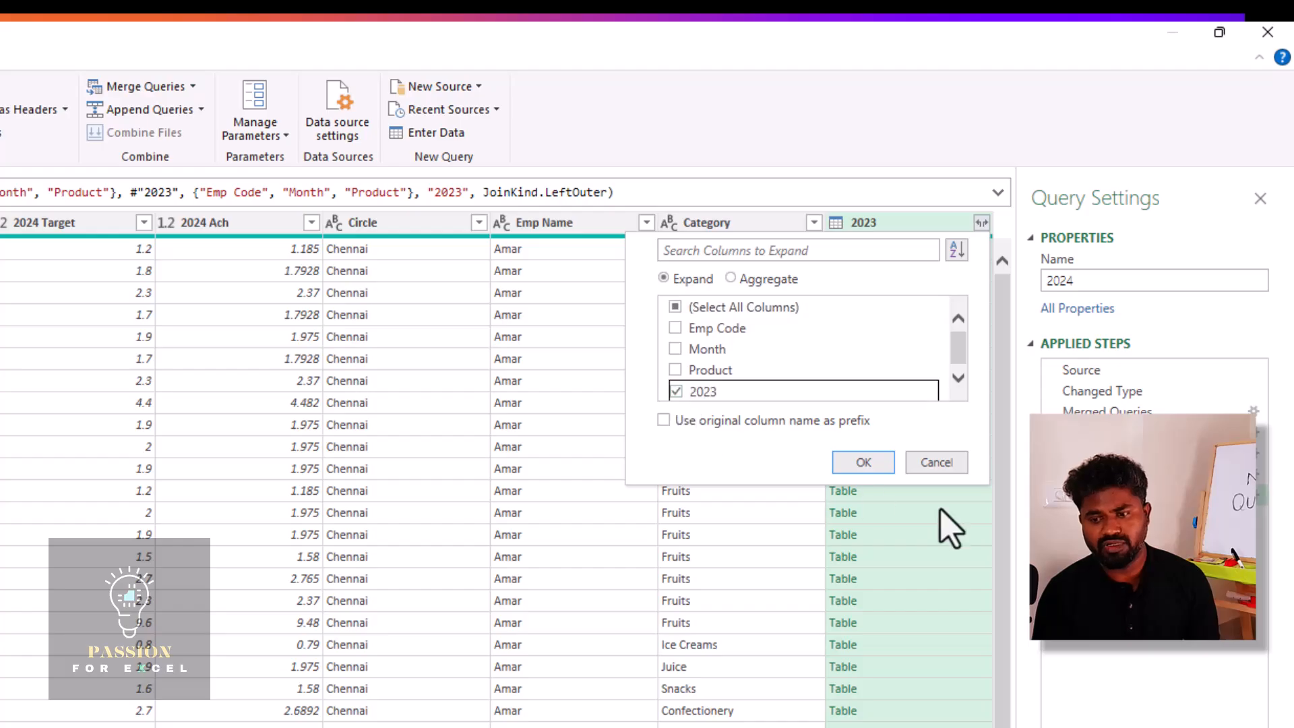
click(862, 464)
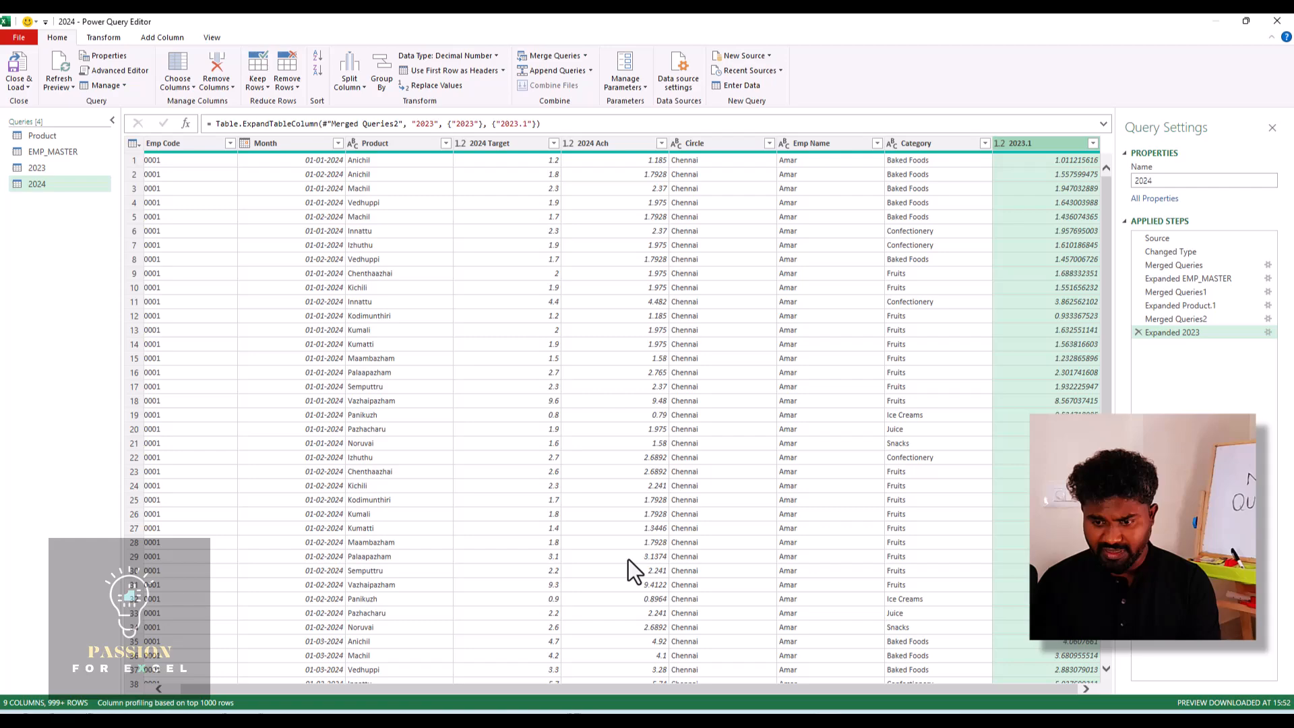
Move the Circle and Emp Name columns together to the front of the 2024 query, before Emp Code
click(710, 144)
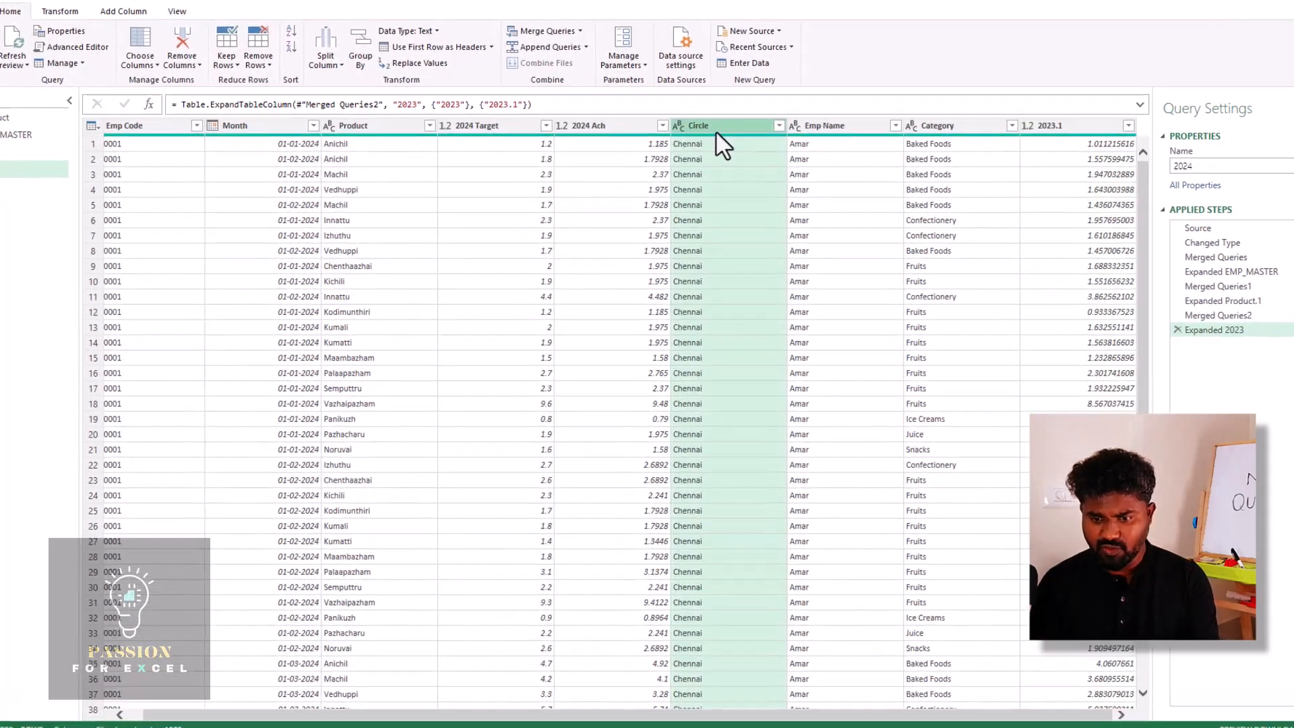
key(shift+Right)
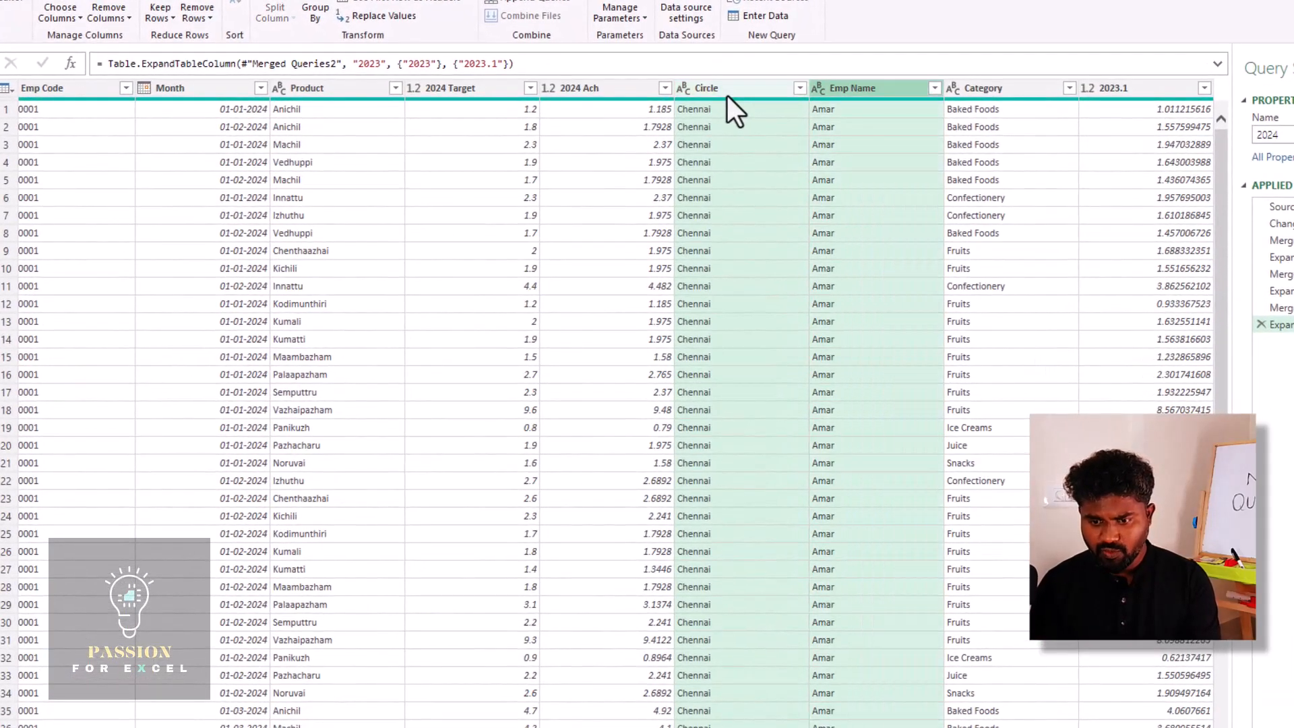
drag(717, 87, 26, 107)
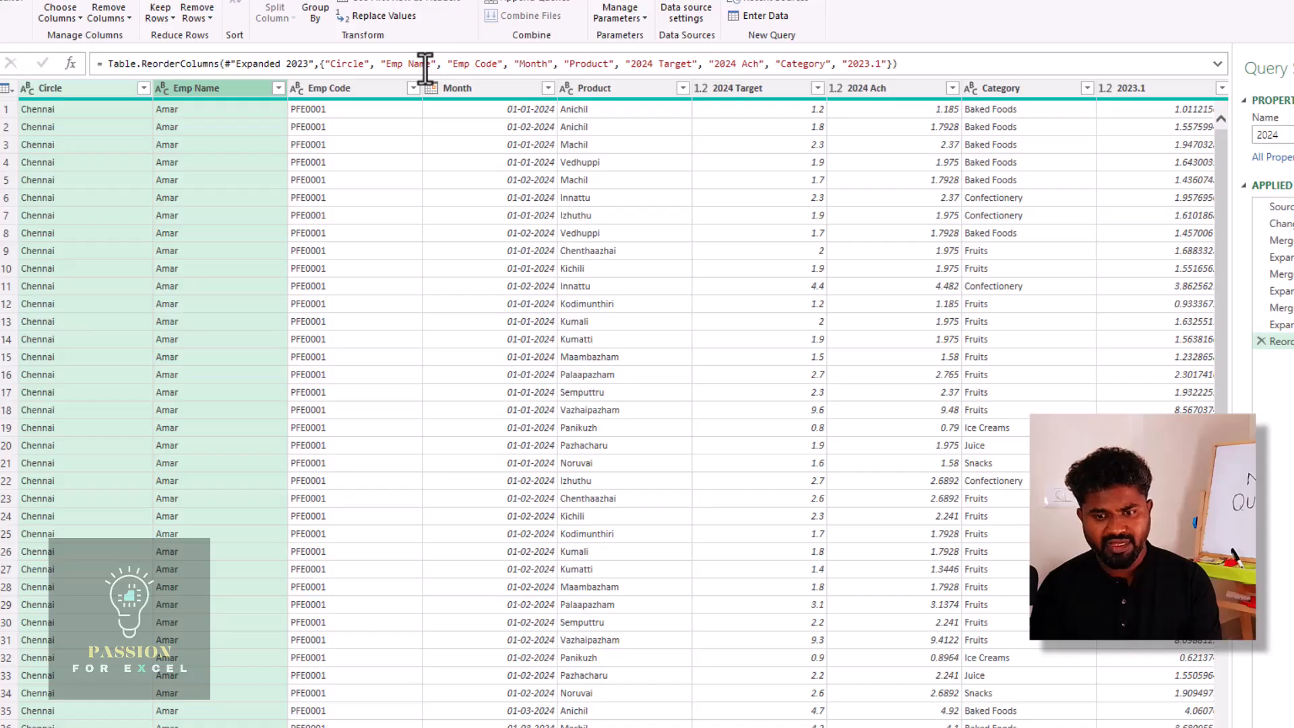
click(475, 65)
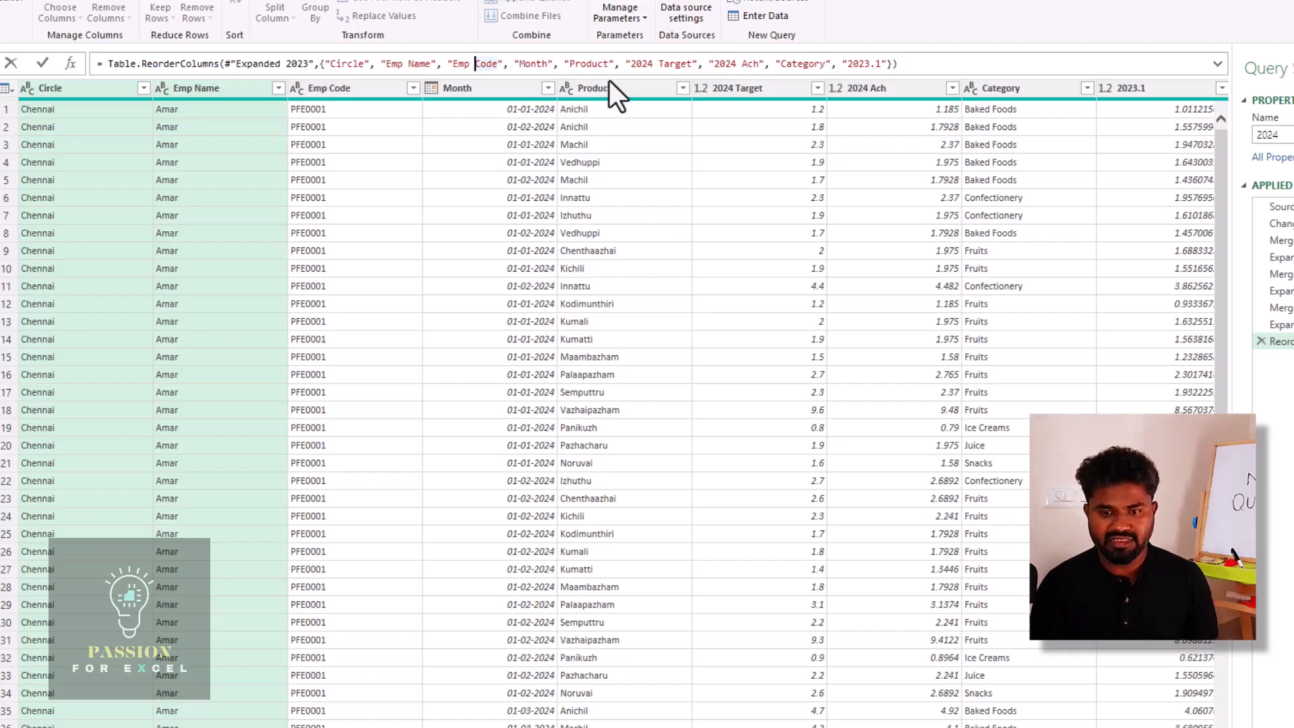
key(Left)
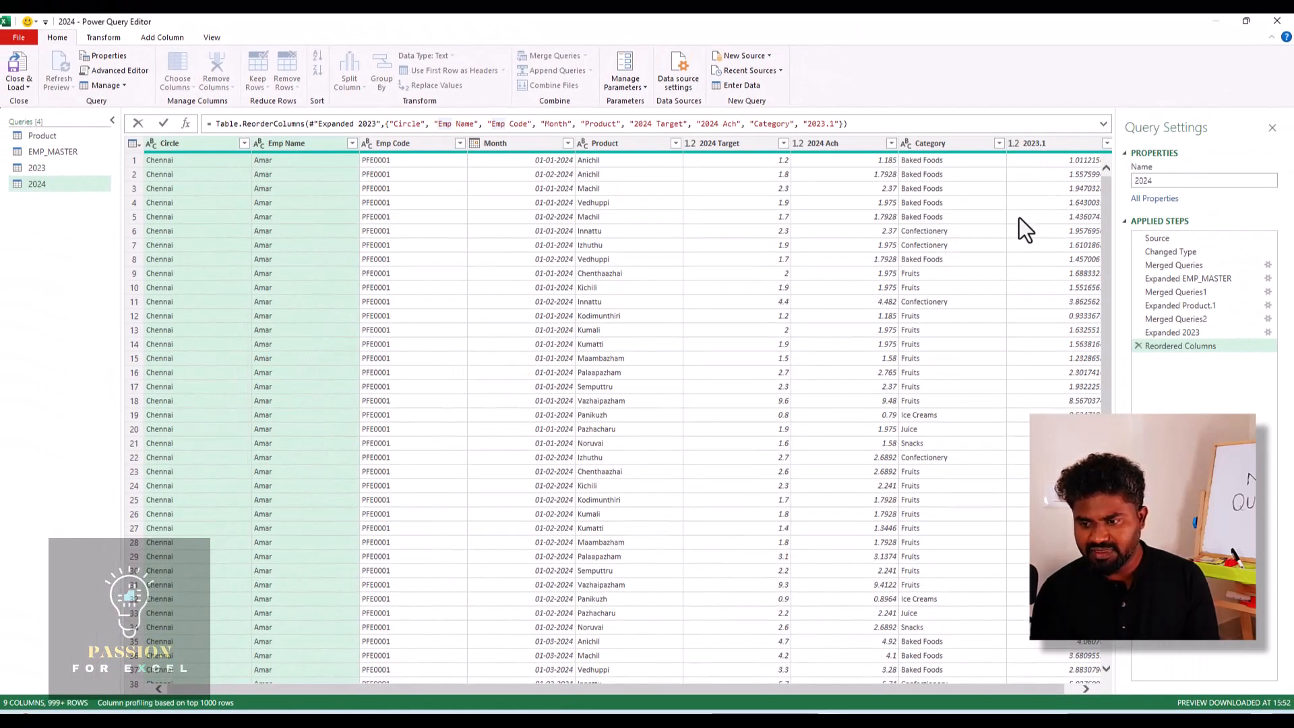
Edit the formula of the Expanded 2023 step so that the expanded column is named "2023"
click(1162, 333)
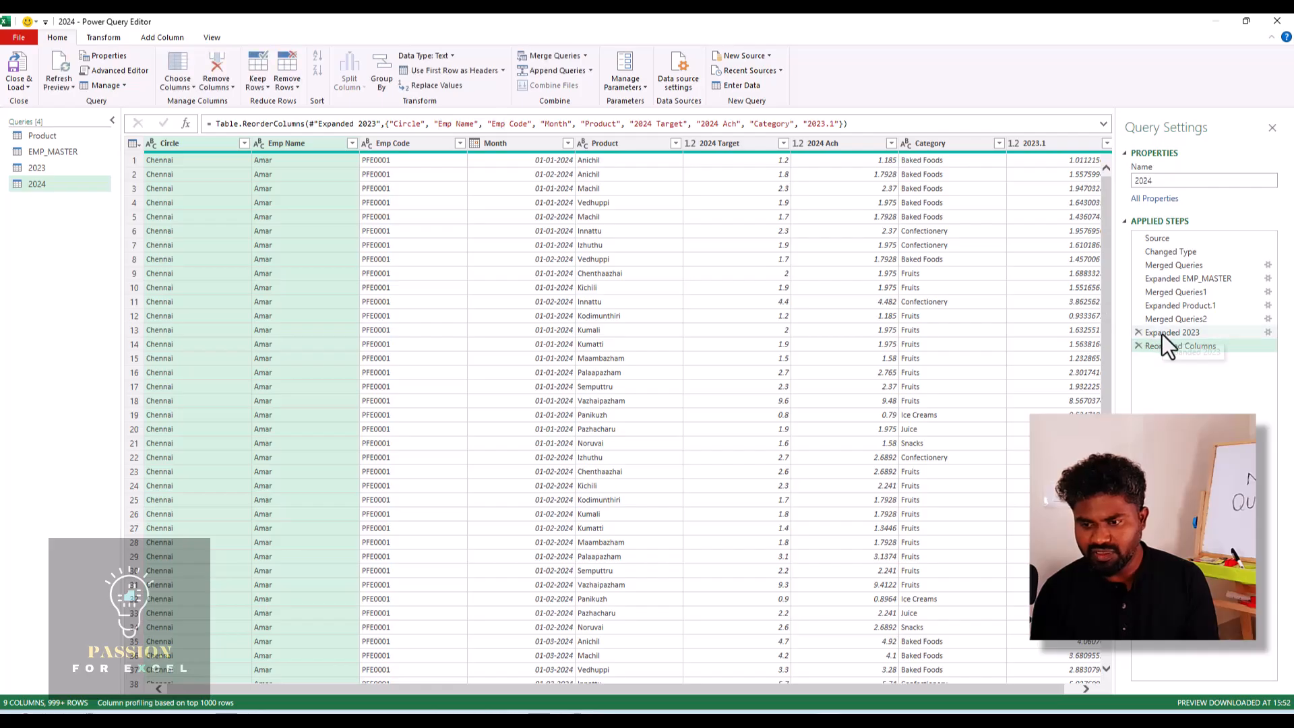
double_click(1161, 333)
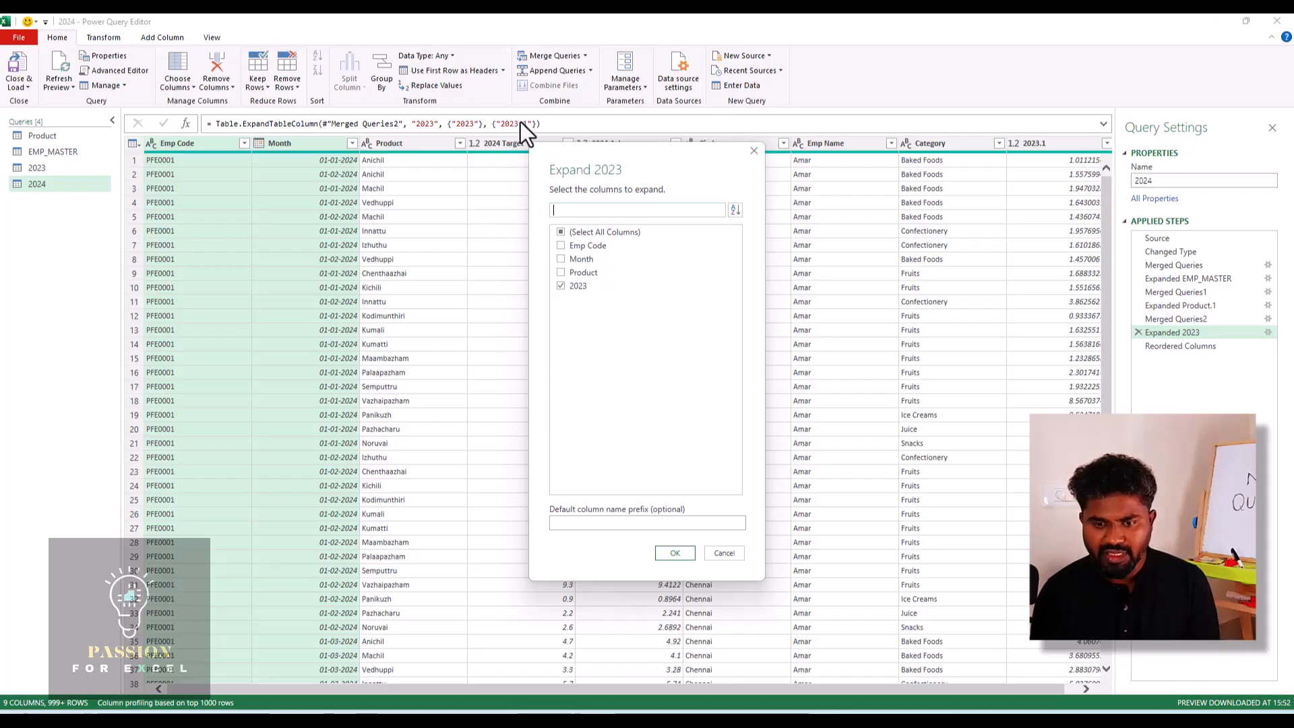
click(724, 553)
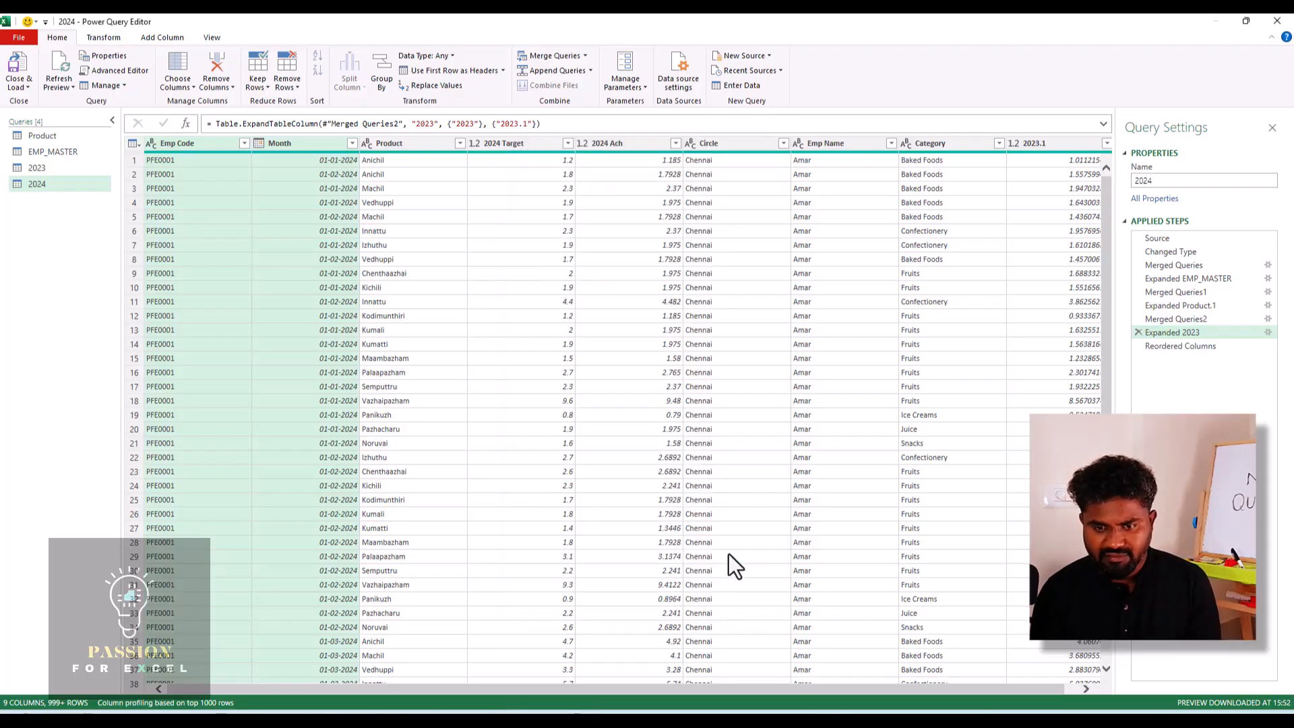
click(524, 123)
text(.1)
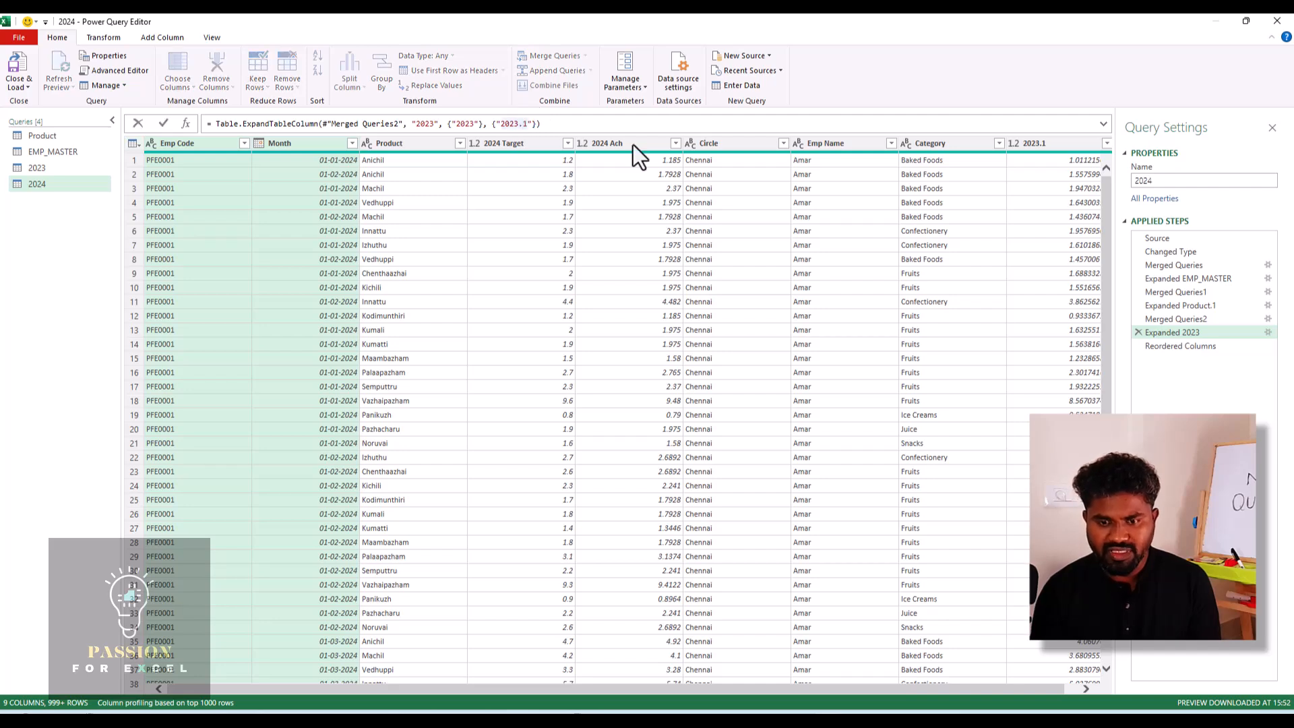
key(BackSpace)
key(BackSpace)
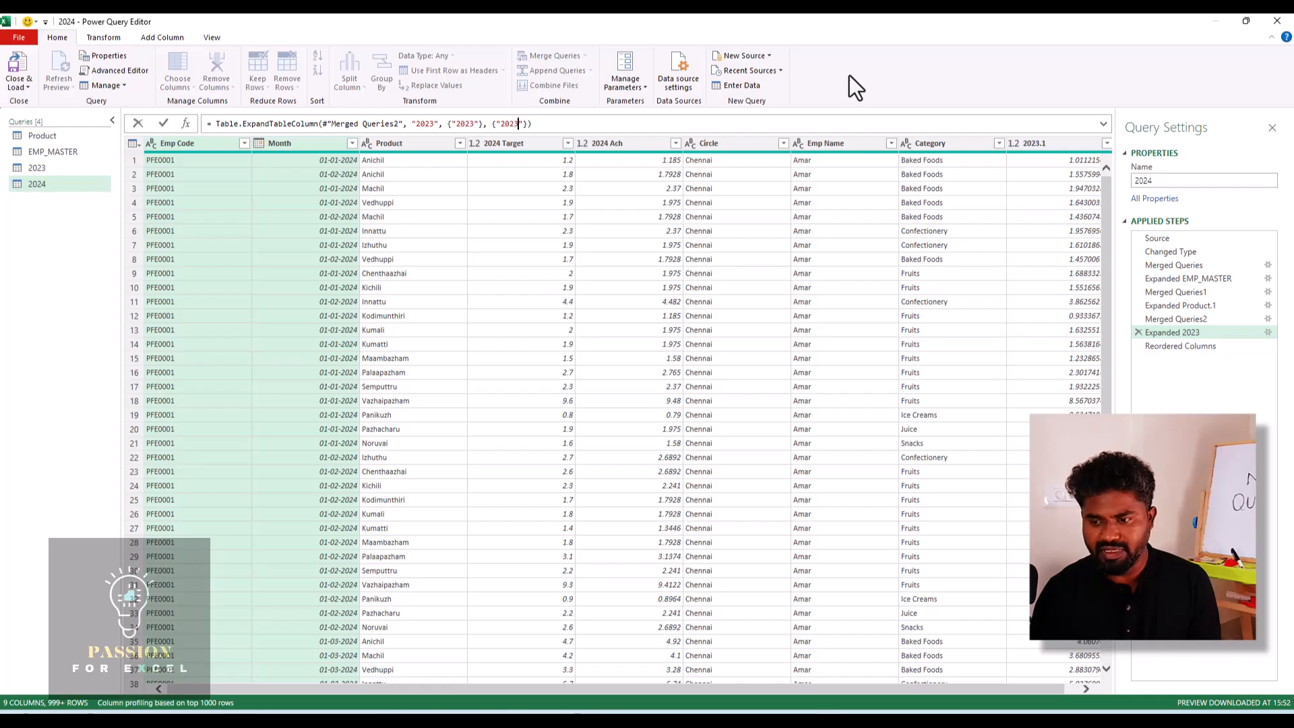
key(Return)
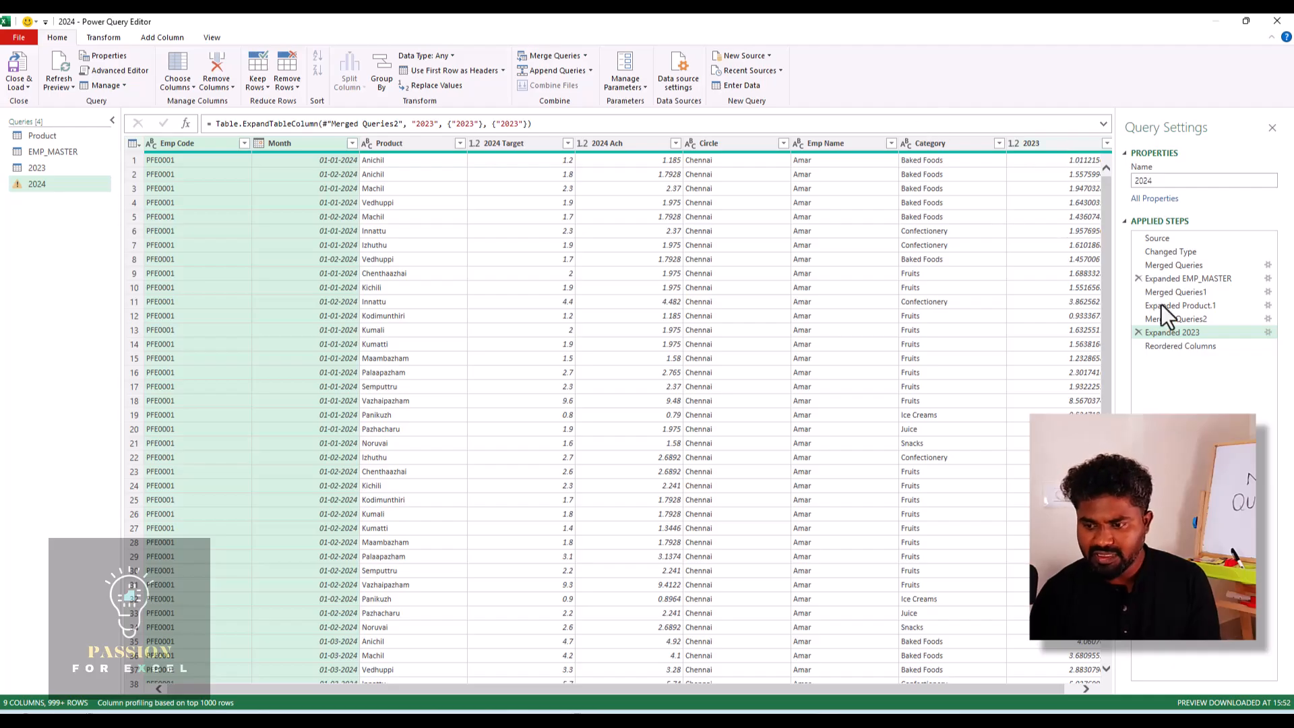
Correct the last column reference in the Reordered Columns step's formula to "2023"
click(1182, 350)
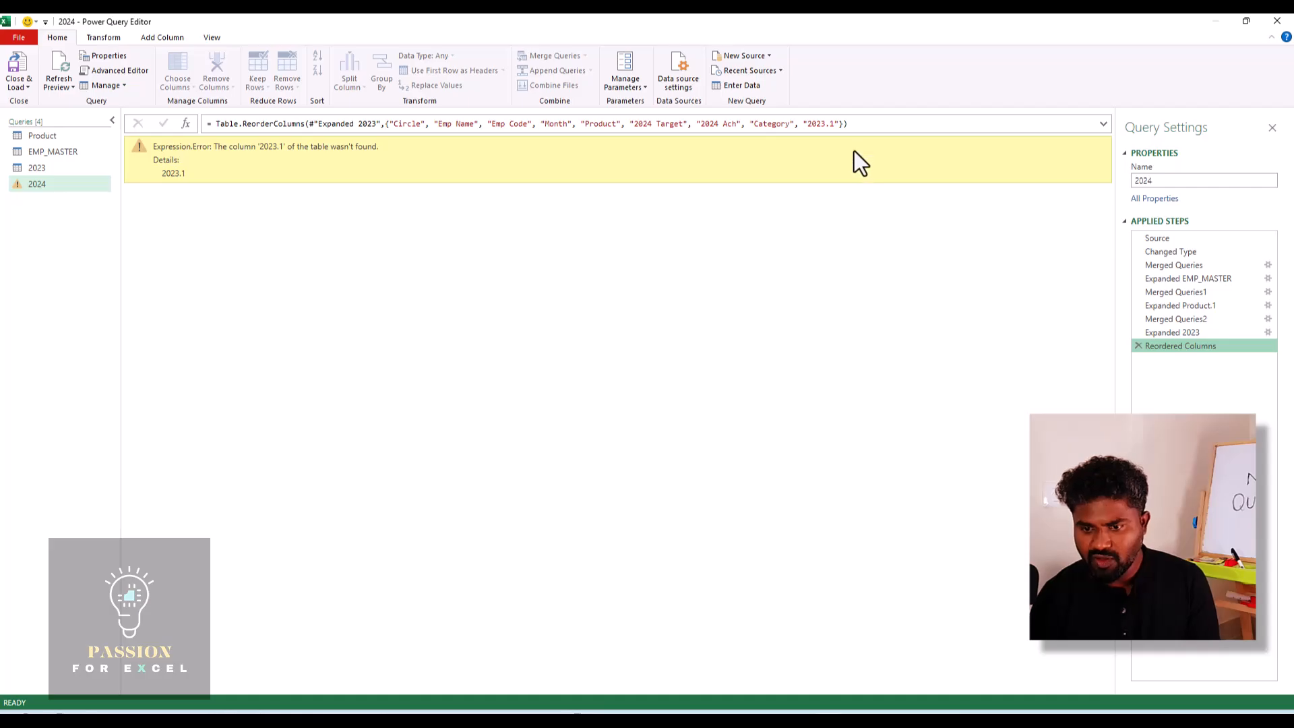
click(834, 124)
key(BackSpace)
key(BackSpace)
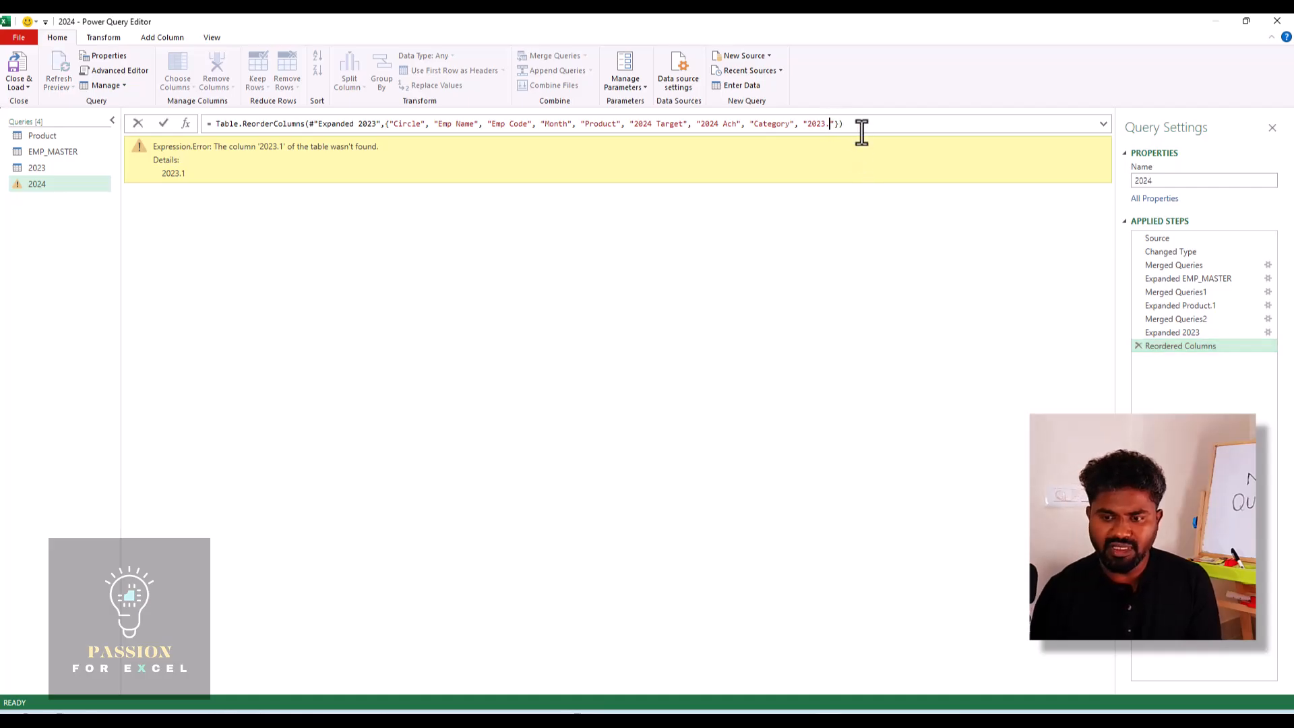
key(Return)
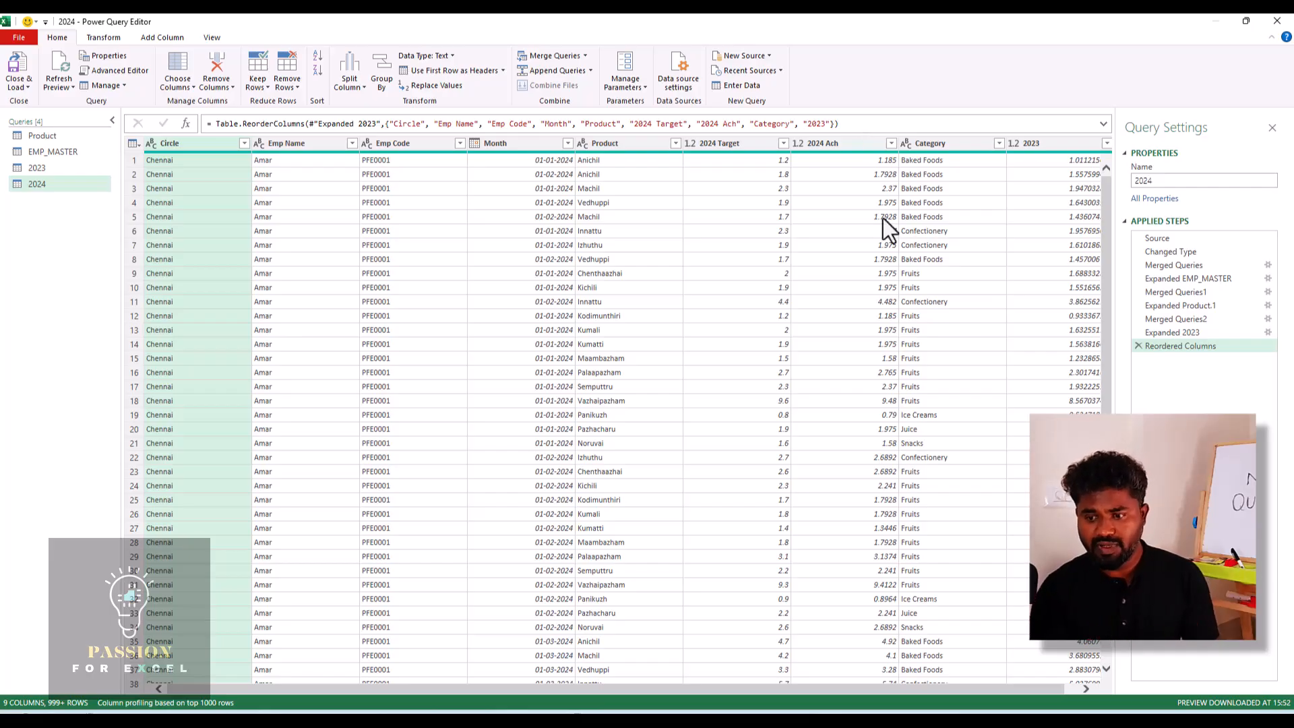
Review the query's results at the Merged Queries2, Expanded 2023 and Reordered Columns steps
click(1194, 325)
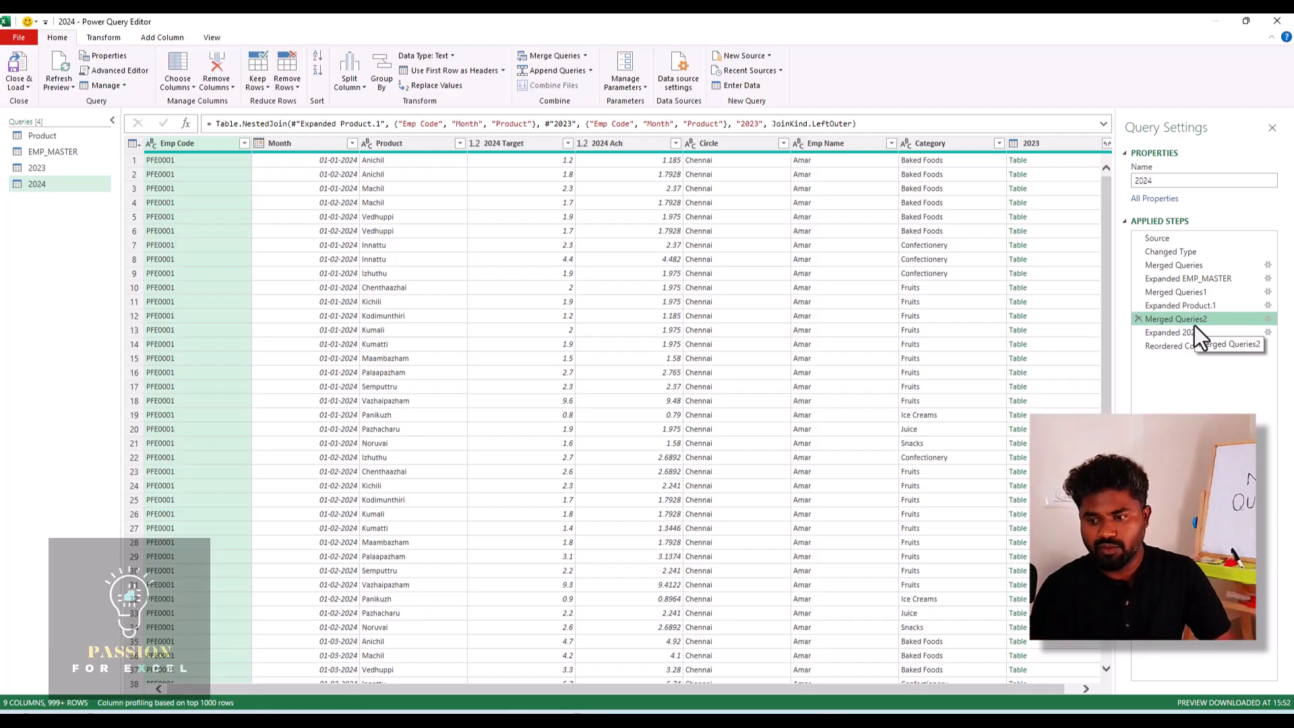
click(1183, 337)
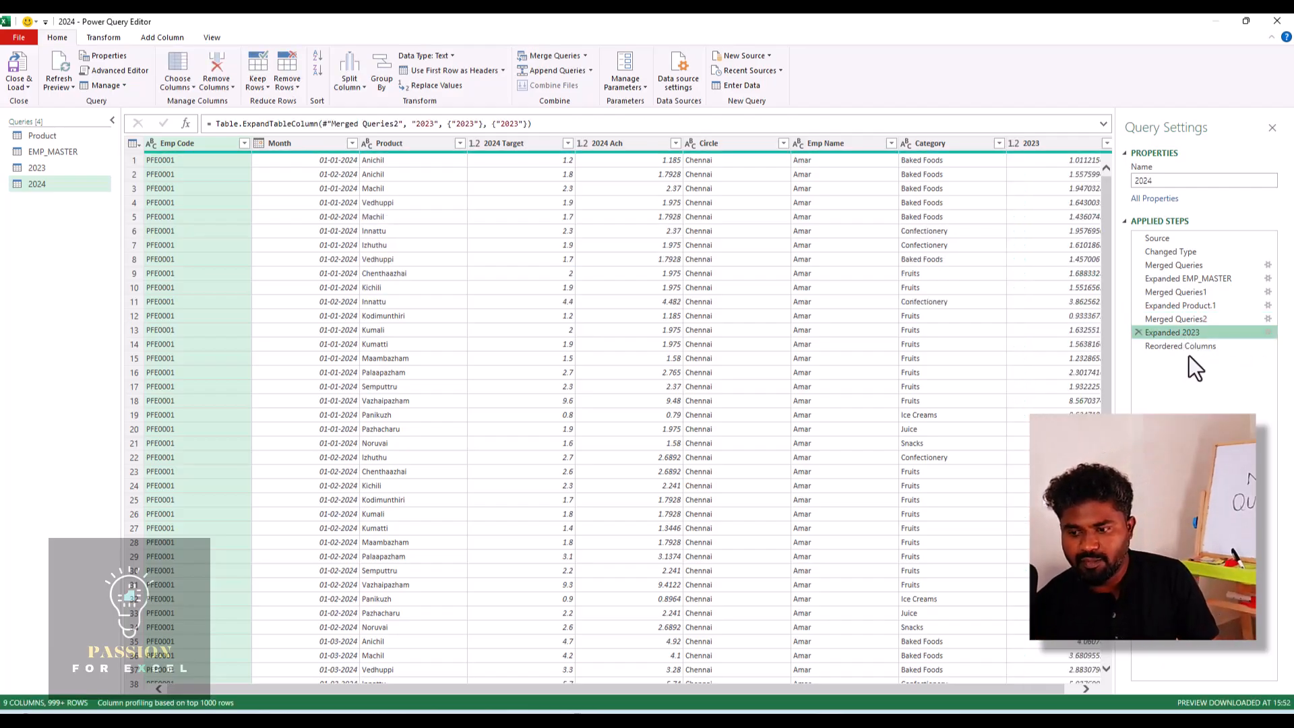
click(1185, 351)
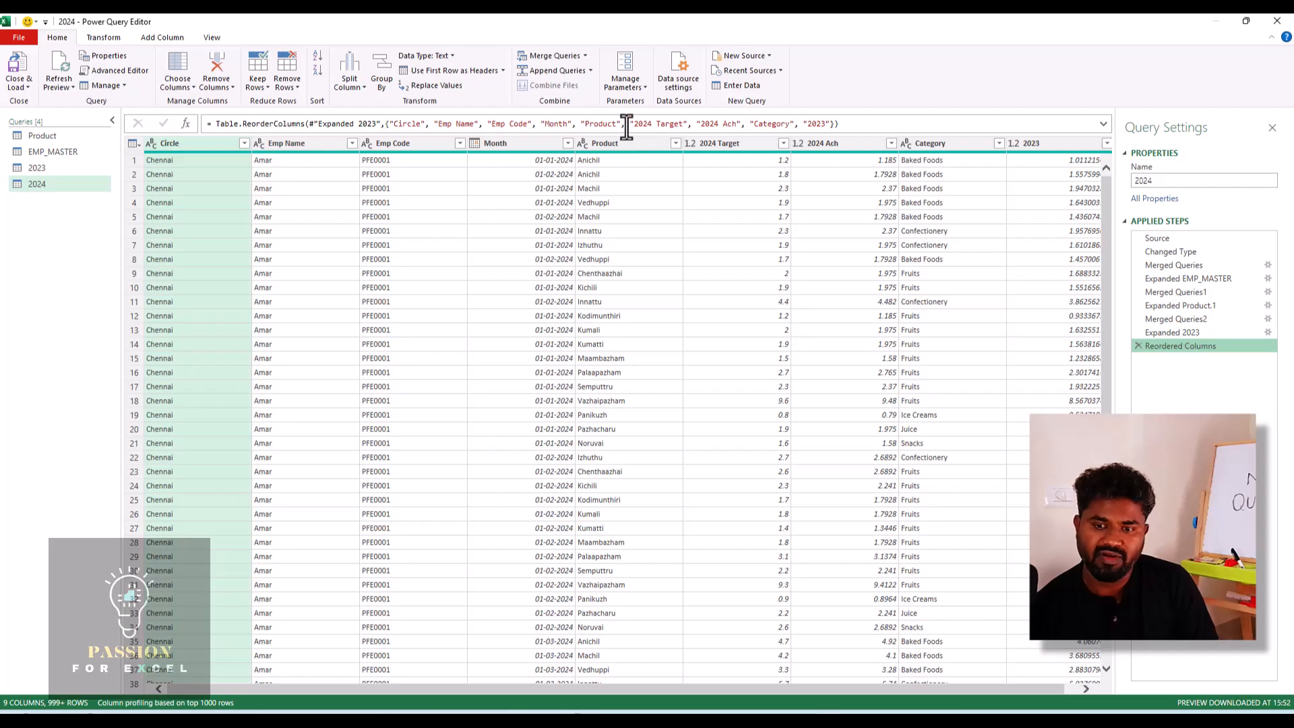
Edit the Reordered Columns formula so that "2023" comes directly after "Product" and before "2024 Target" instead of last
click(803, 123)
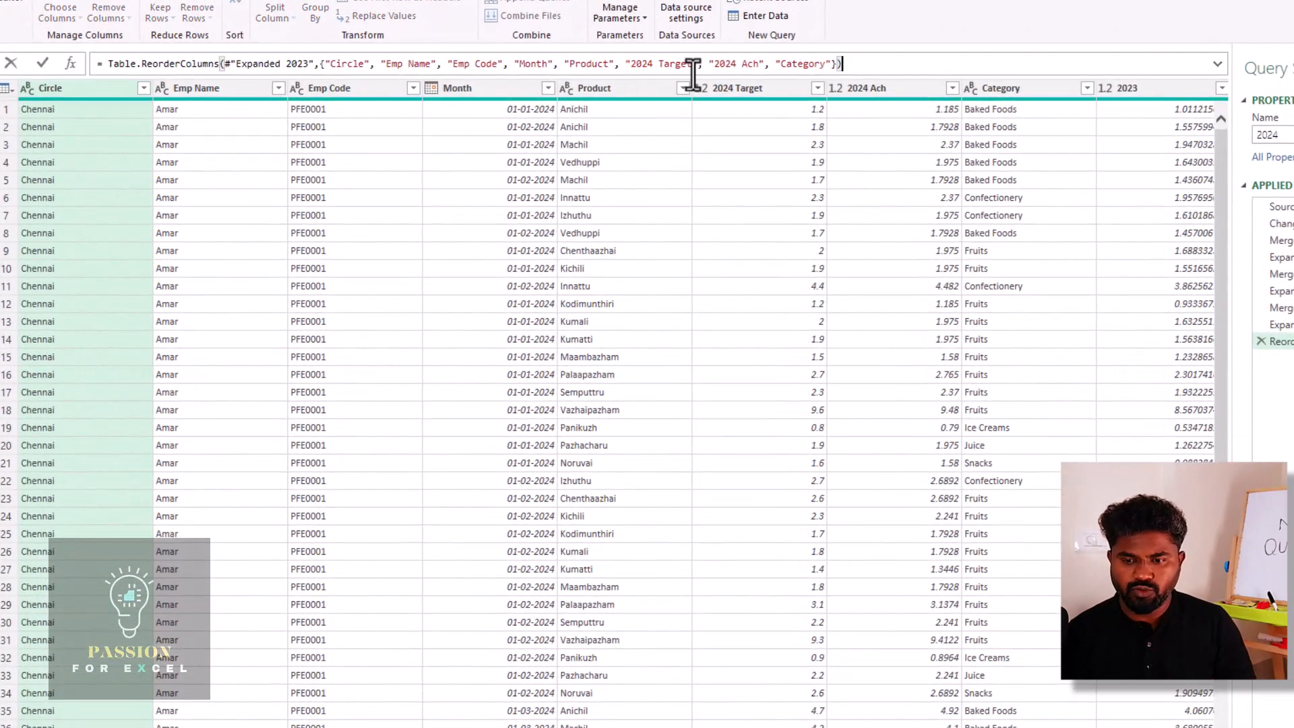
key(Left)
key(Left)
key(Left)
key(Left)
key(Left)
key(Left)
key(Left)
key(Left)
key(Left)
key(Left)
key(Left)
key(Left)
key(Left)
key(Left)
key(Left)
key(Left)
key(Left)
key(Left)
key(Left)
key(Left)
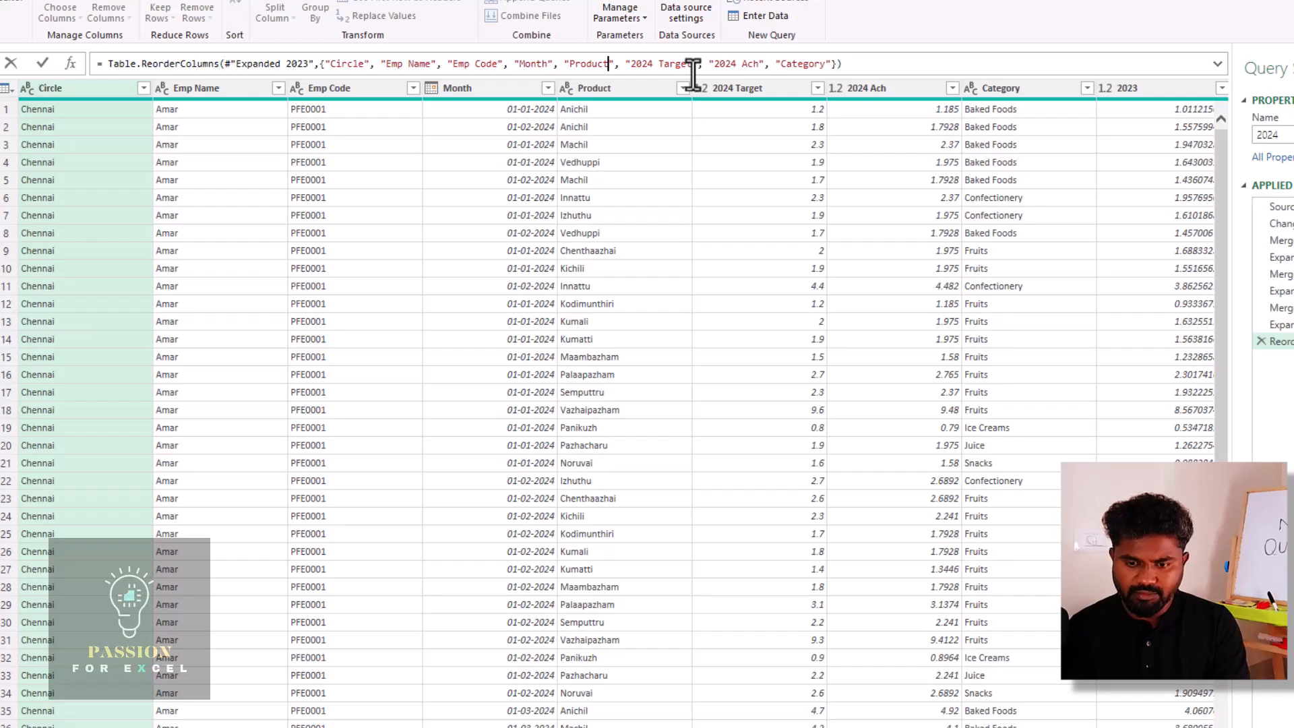
key(Right)
key(Right)
text(, "2023")
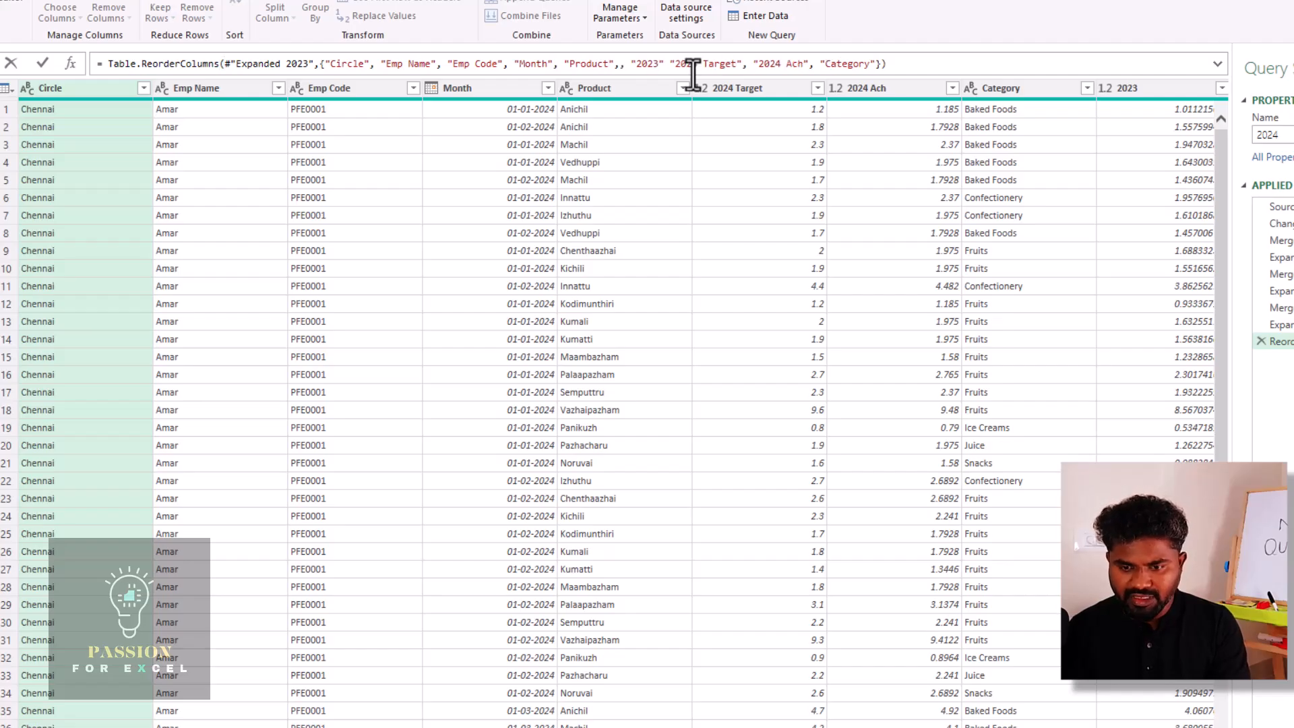
text(,)
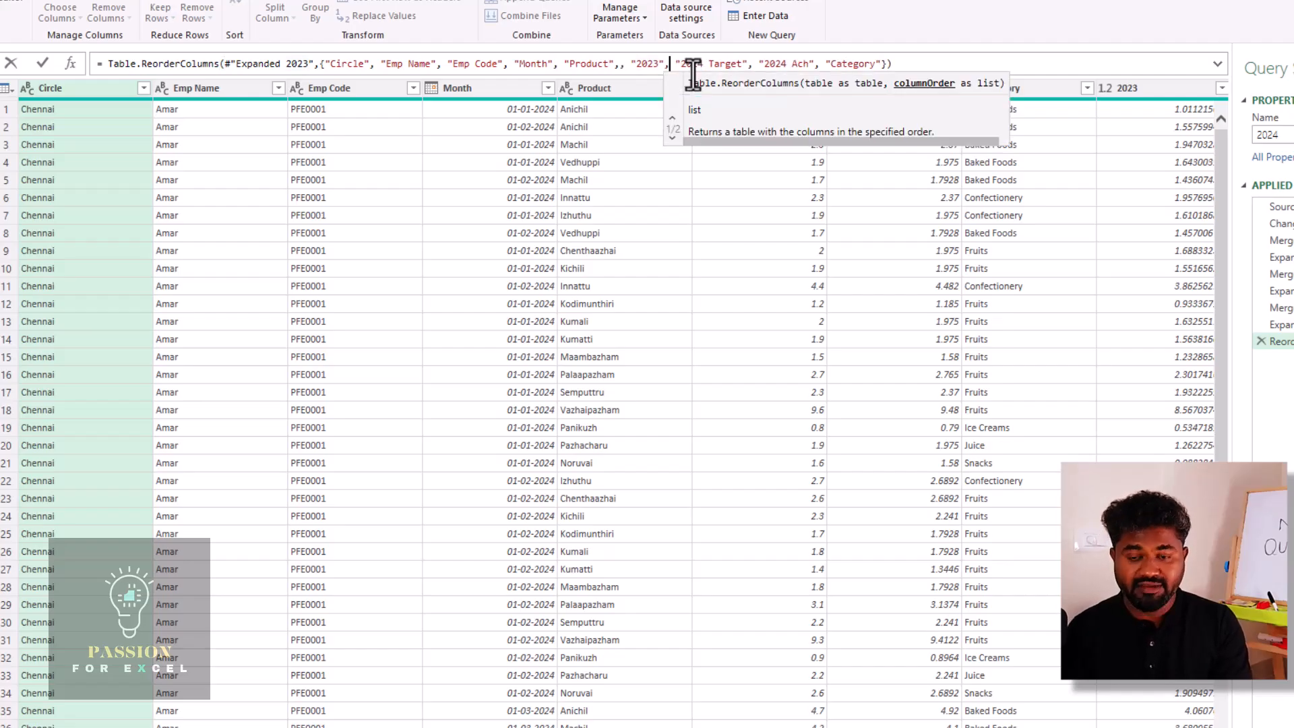
key(Left)
key(Left)
key(Left)
key(Left)
key(Left)
key(Left)
key(Left)
key(Left)
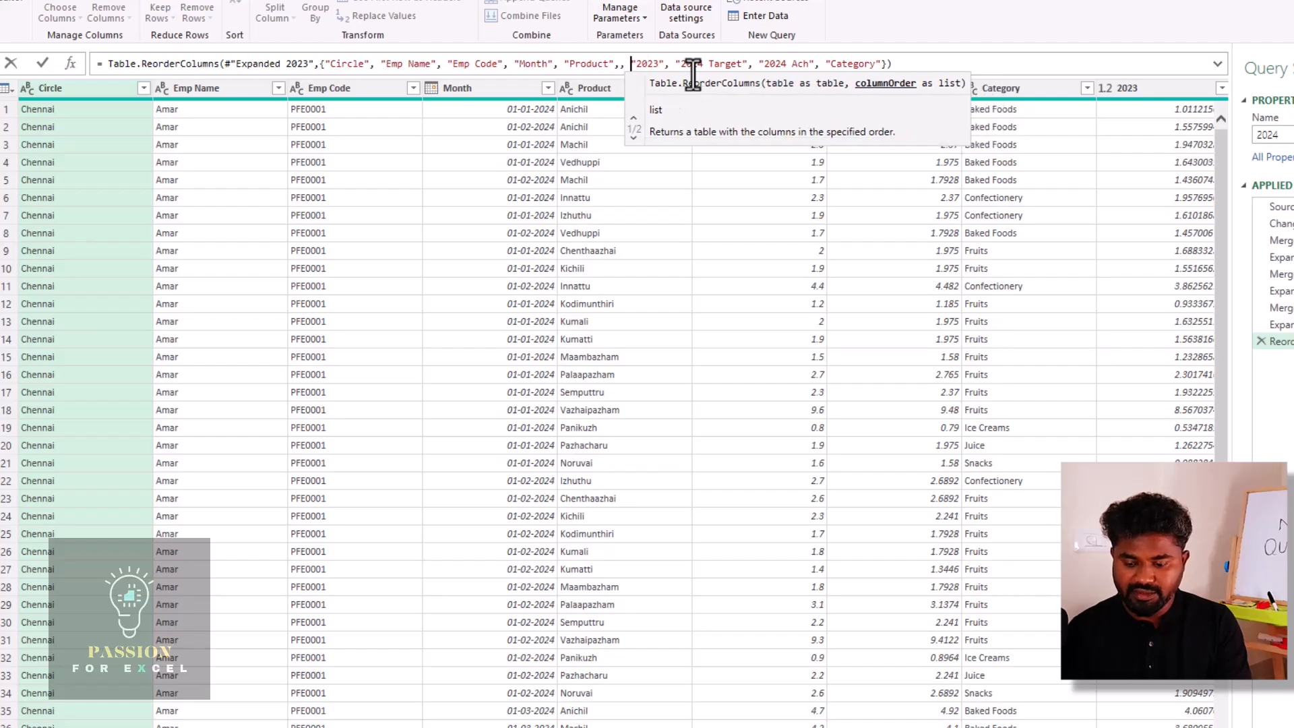
key(BackSpace)
key(BackSpace)
key(Delete)
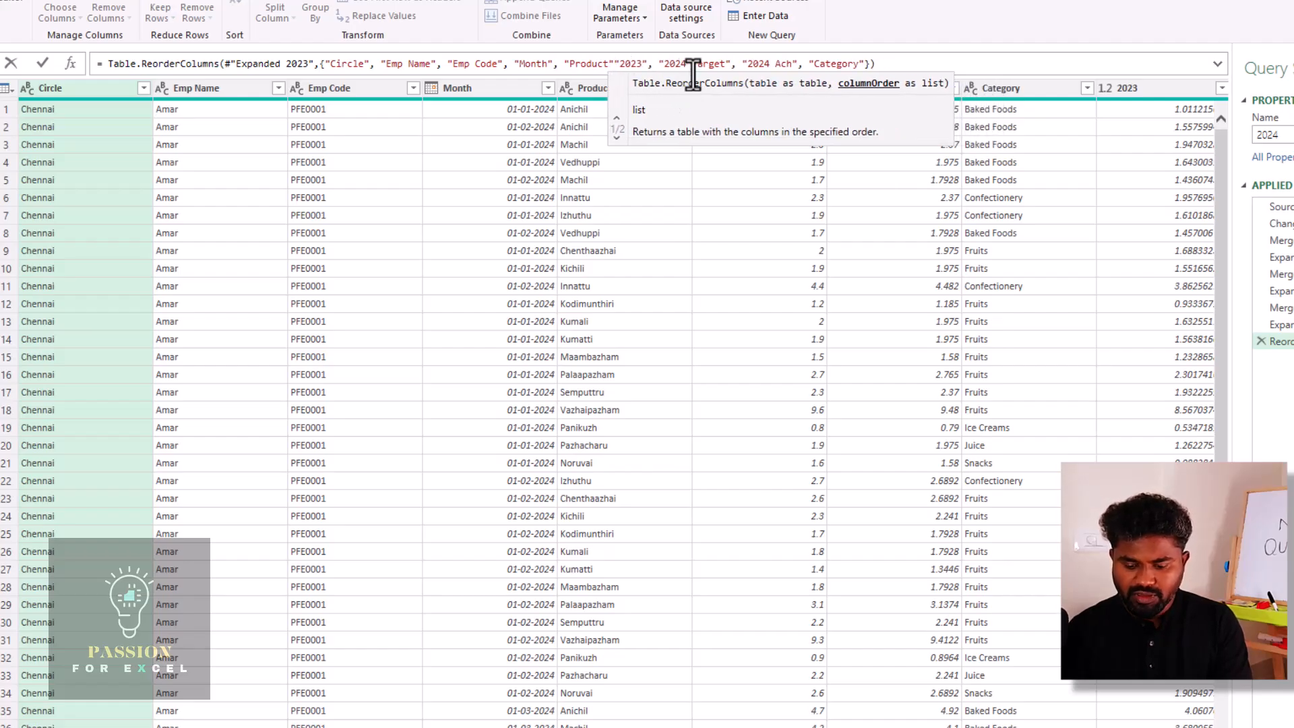
text(,)
Move "Category" from the end of the Reordered Columns formula to between "Month" and "Product", and apply the edited formula
key(Right)
key(Right)
key(Right)
key(Right)
key(Right)
key(Right)
key(Right)
key(Right)
key(Right)
key(Right)
key(Right)
key(Right)
key(Right)
key(Right)
key(Right)
key(Right)
key(Right)
key(Right)
key(Right)
key(Right)
key(Right)
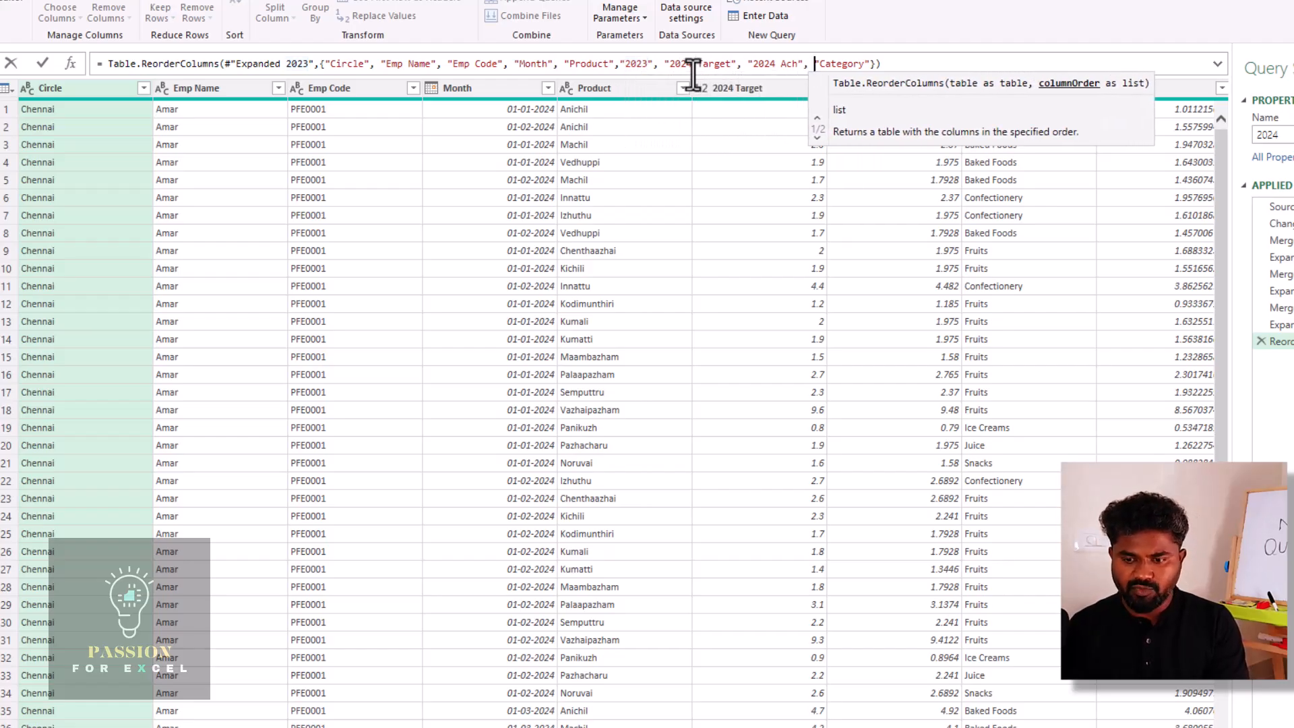
key(shift+Right)
key(shift+Right)
key(shift+Right)
key(shift+Right)
key(shift+Right)
key(shift+Right)
key(shift+Right)
key(shift+Right)
key(shift+Right)
key(shift+Right)
key(ctrl+c)
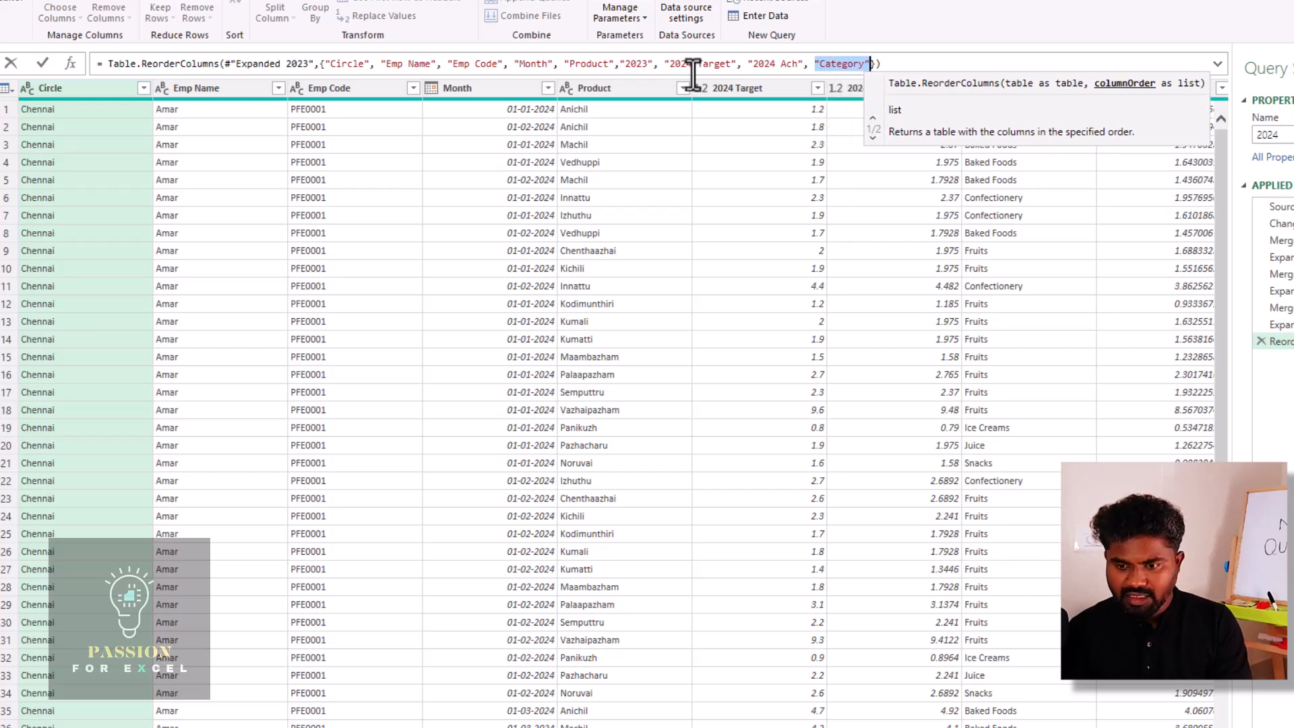
key(BackSpace)
key(BackSpace)
key(BackSpace)
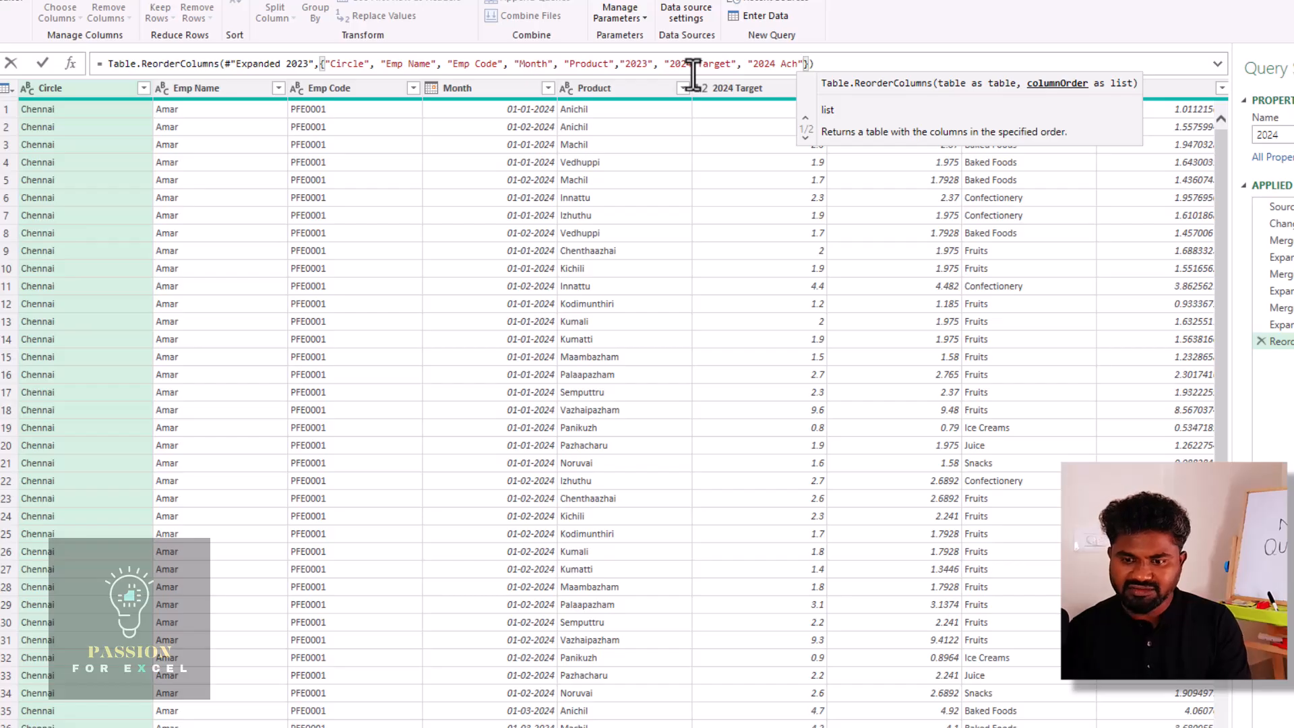
key(Left)
key(Left)
key(Left)
key(Left)
key(Left)
key(Left)
key(Left)
key(Left)
key(Left)
key(Left)
key(Left)
key(Left)
key(Left)
key(Left)
key(Left)
key(Left)
key(Left)
key(Left)
key(Left)
key(Left)
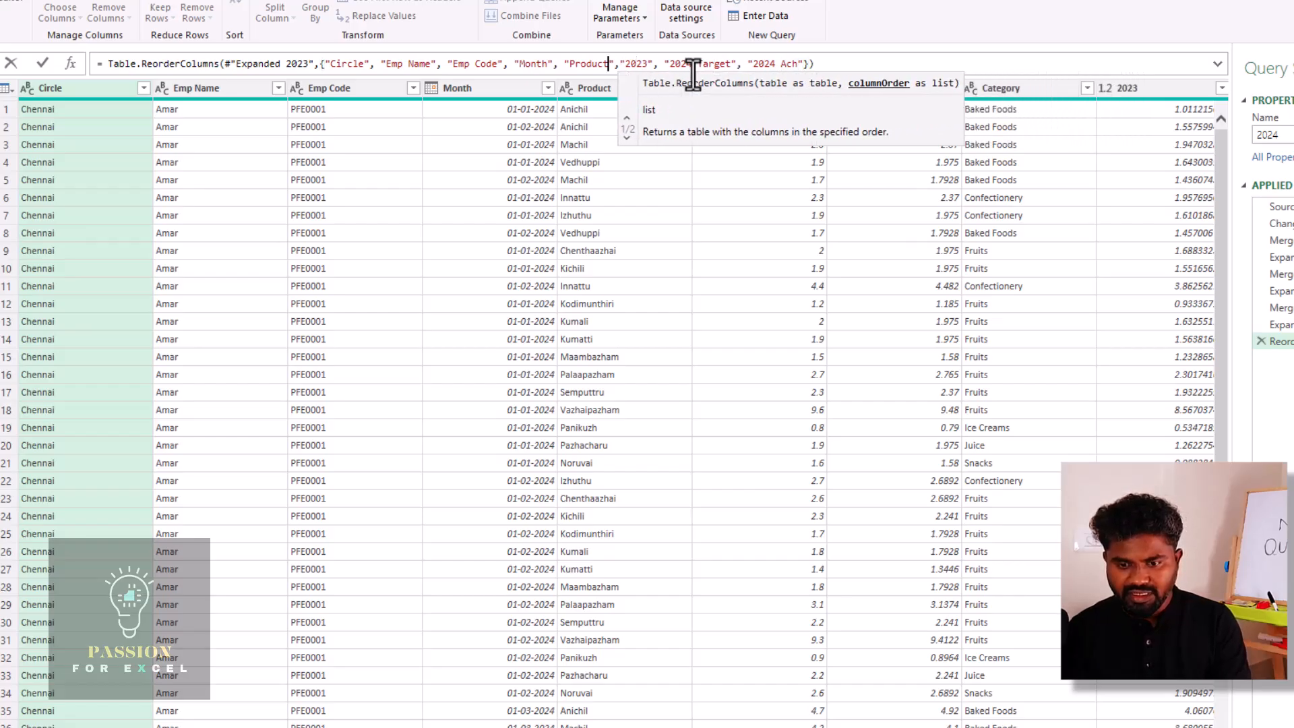
key(Left)
key(Left)
key(Left)
key(Left)
key(Left)
key(Left)
key(Left)
key(Left)
key(Left)
key(ctrl+v)
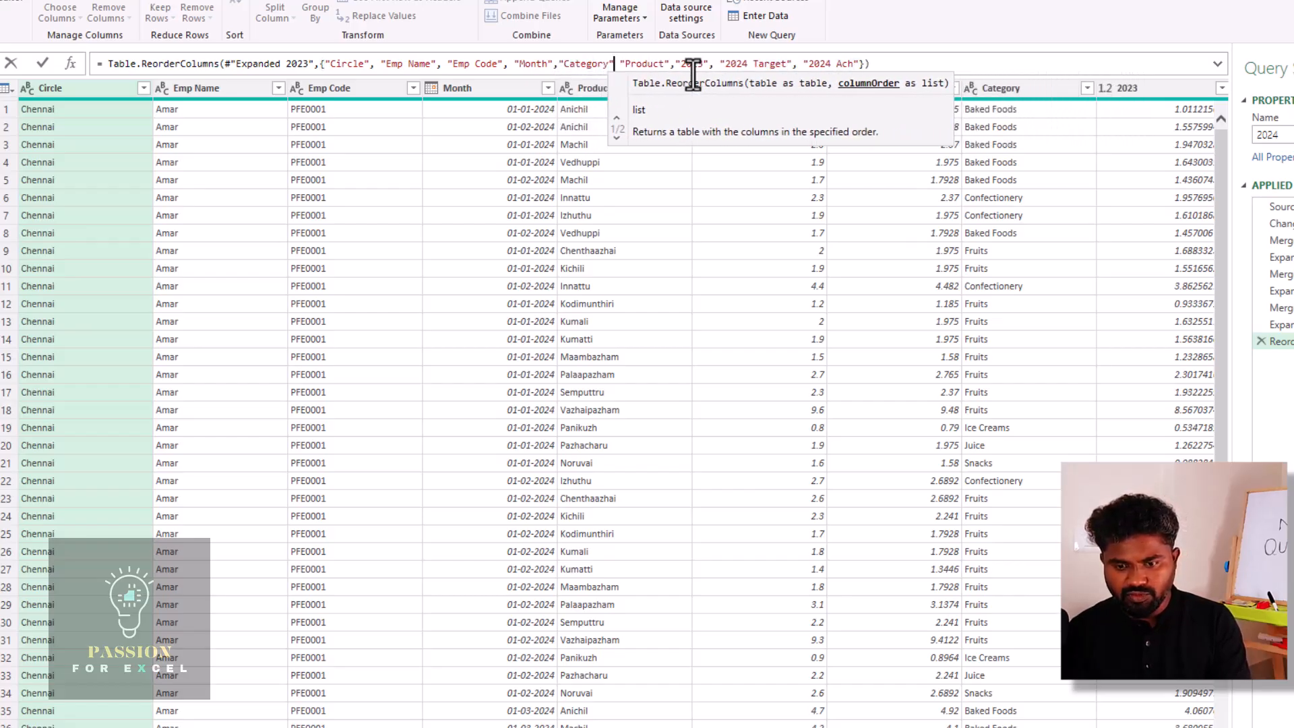
text(,)
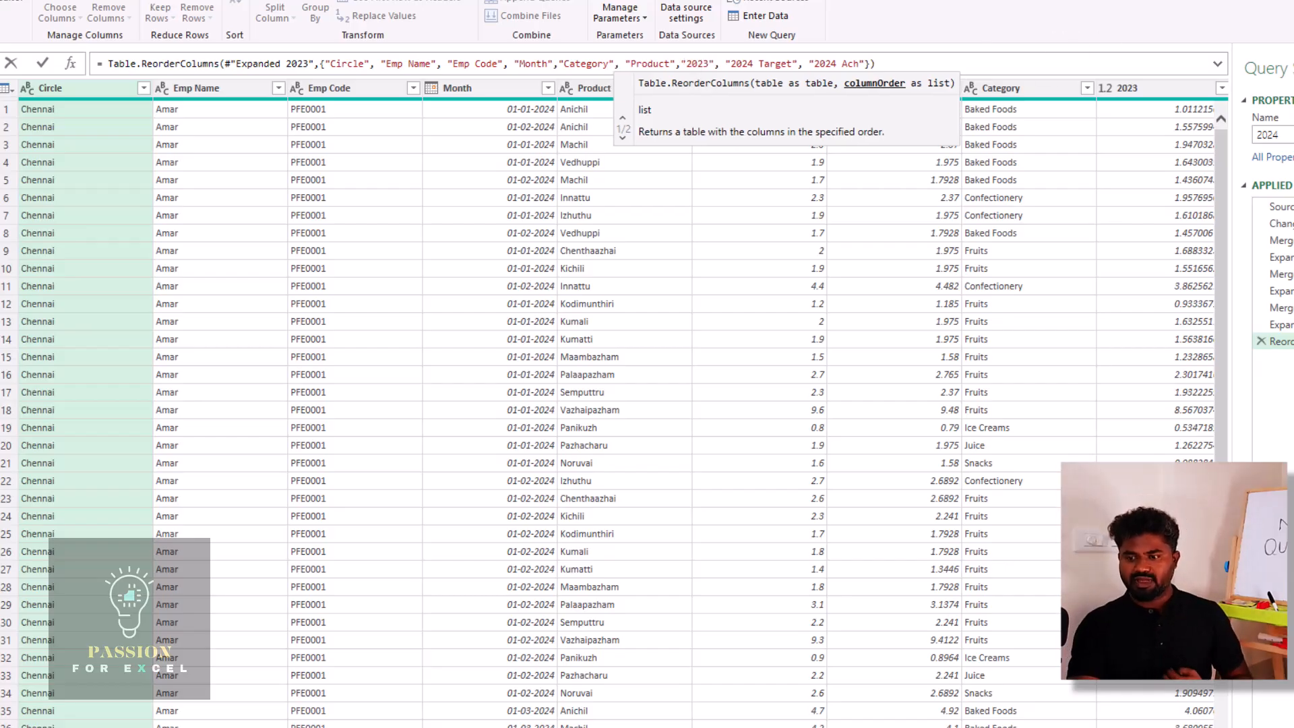
key(Return)
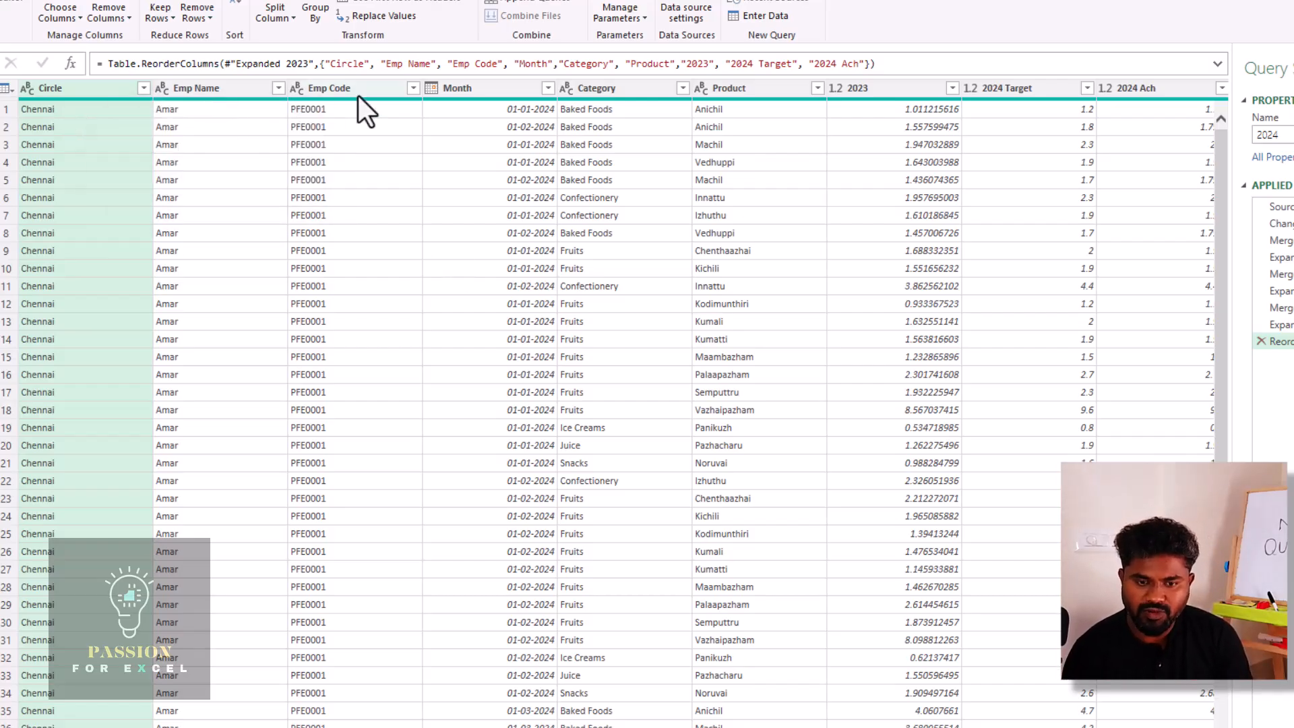
Move "Emp Code" ahead of "Emp Name" in the Reordered Columns formula and apply the new order
click(512, 64)
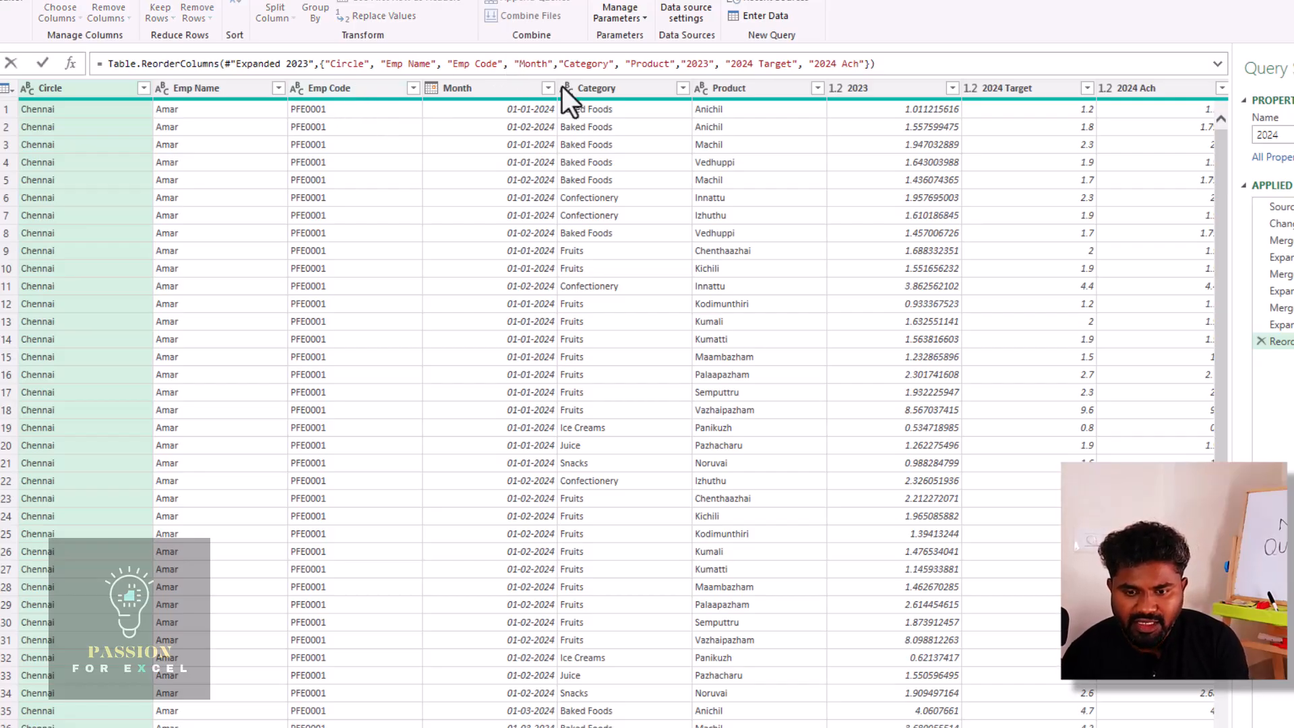
key(ctrl+shift+Left)
key(ctrl+shift+Left)
key(ctrl+shift+Left)
key(ctrl+c)
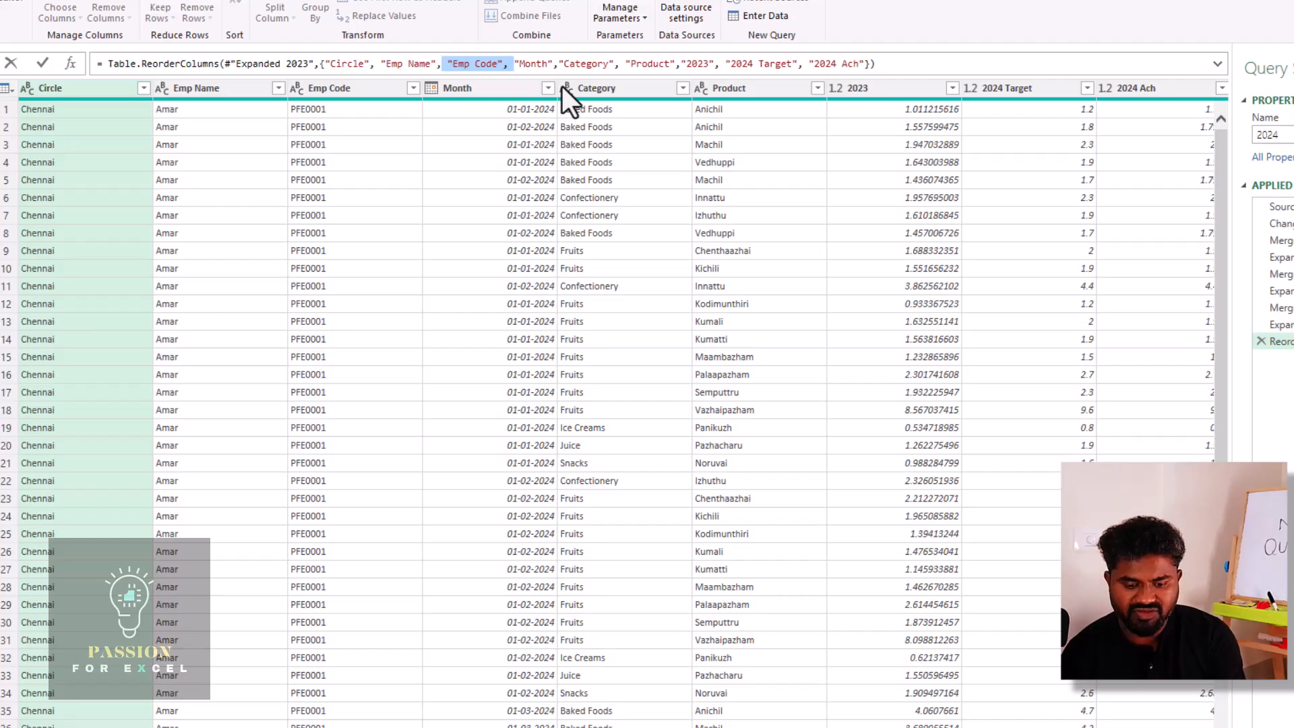
key(BackSpace)
key(Left)
key(Left)
key(Left)
key(Left)
key(Left)
key(Left)
key(Left)
key(Left)
key(Left)
key(Left)
key(Left)
key(Left)
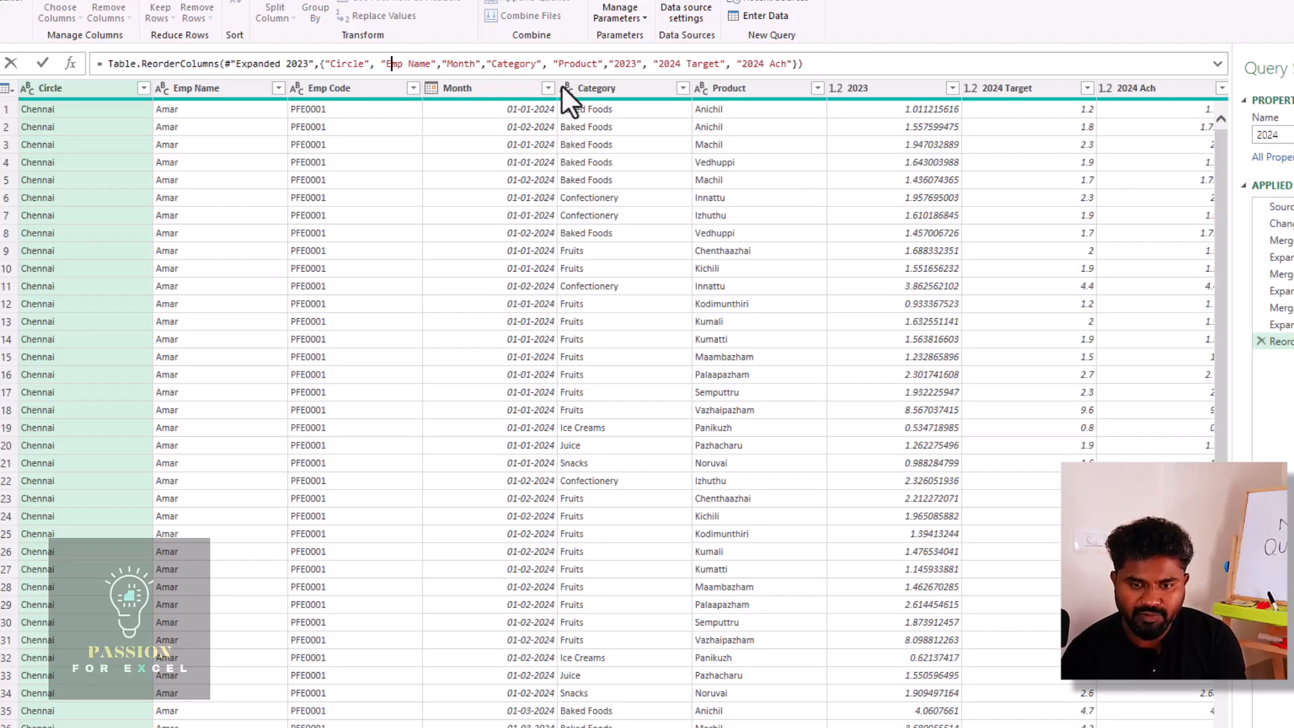
key(ctrl+v)
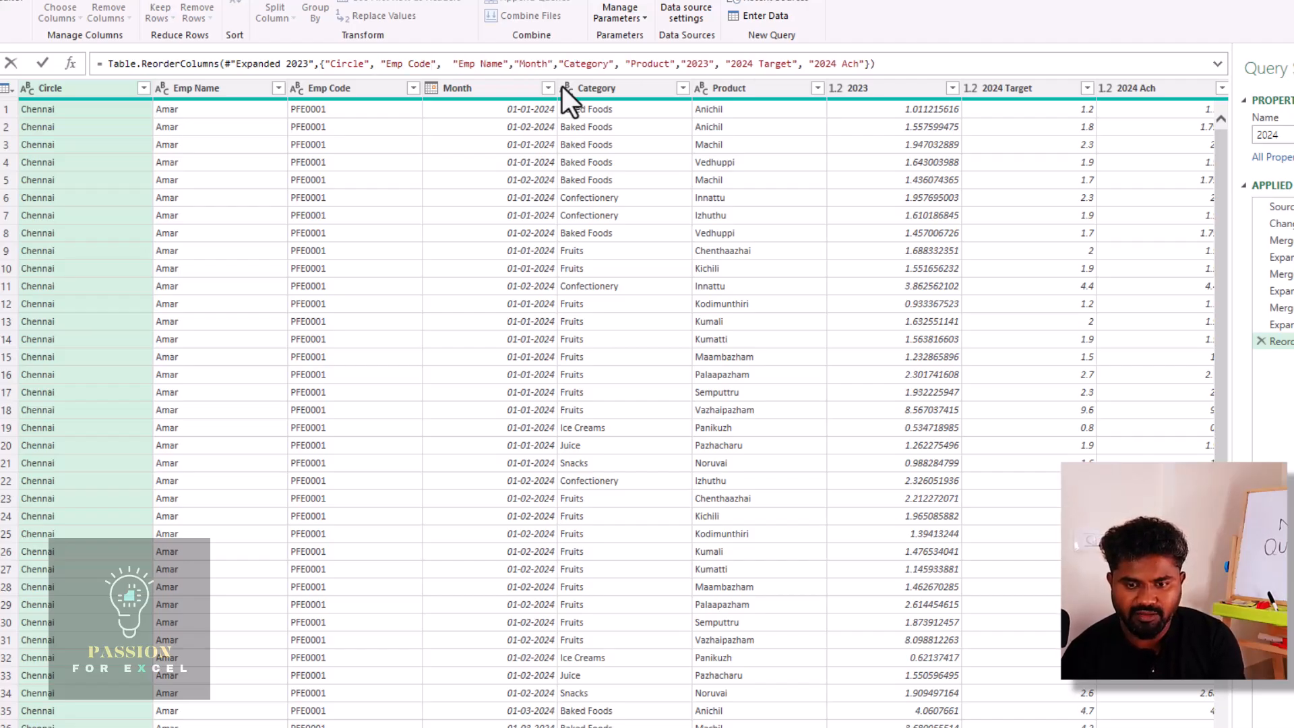
key(BackSpace)
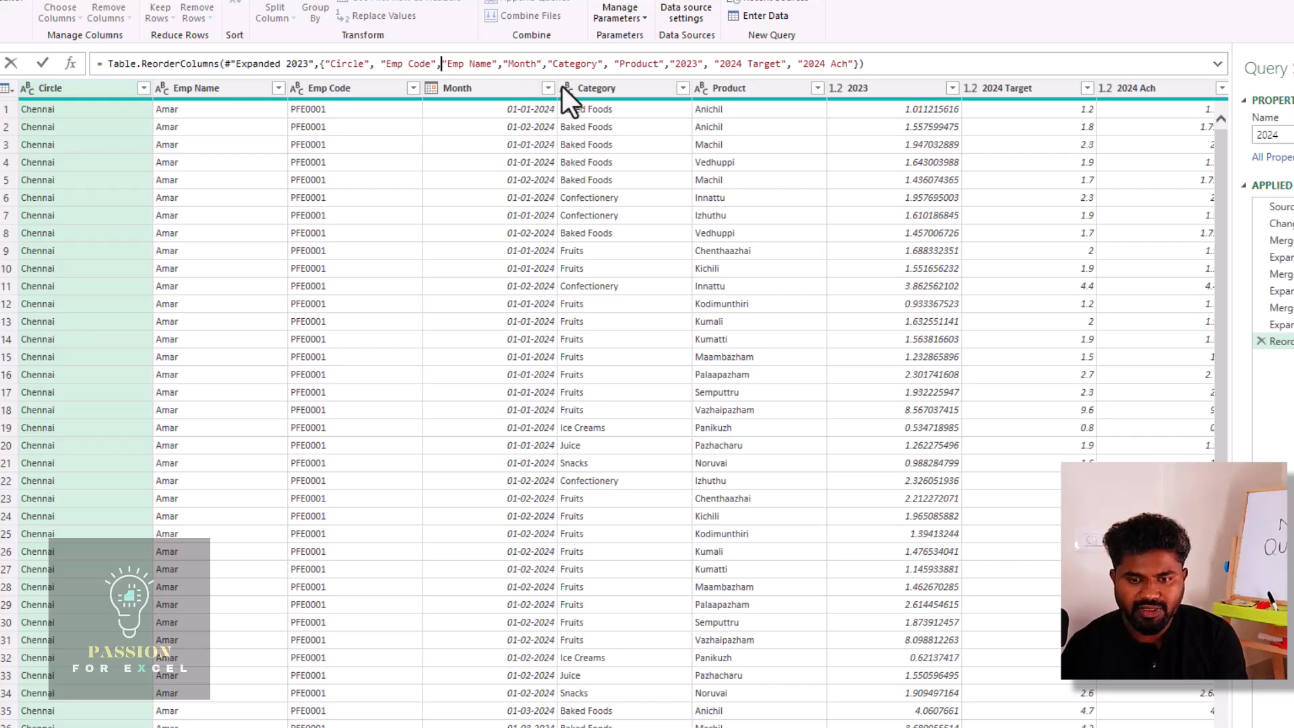
key(Return)
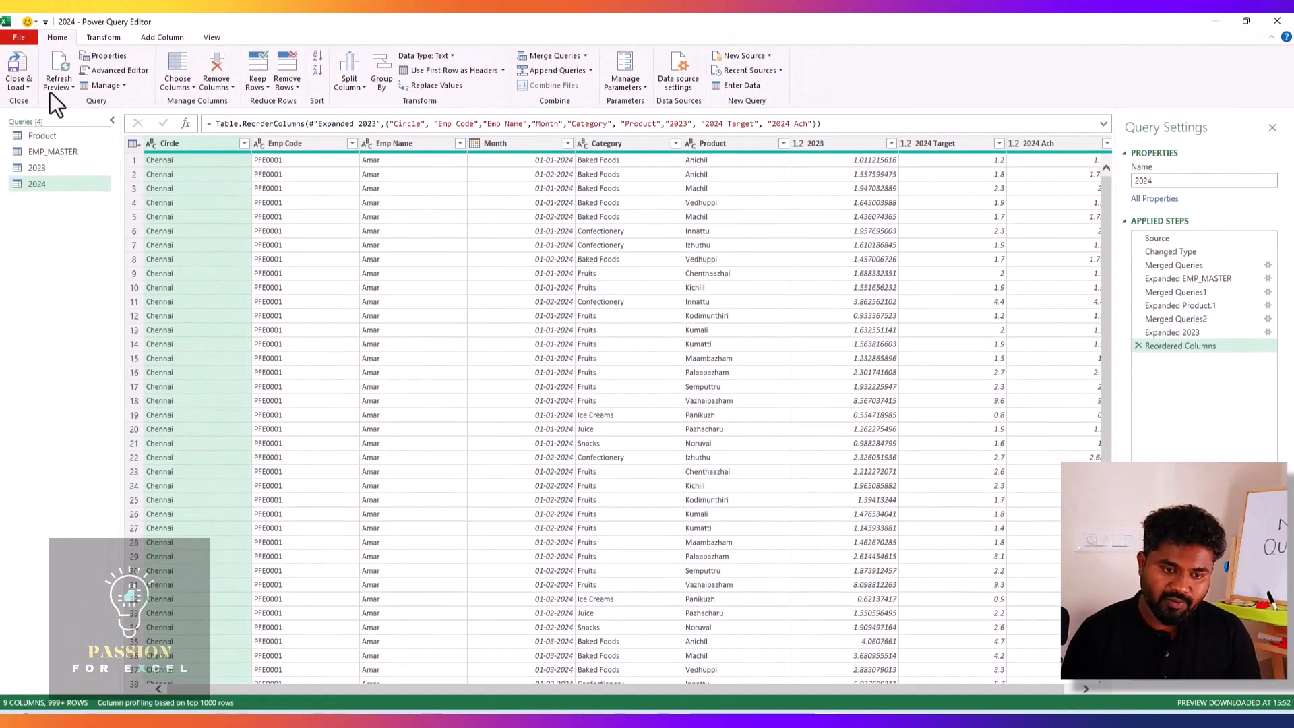
Close the query editor and load the merged 2024 query into a worksheet
click(19, 88)
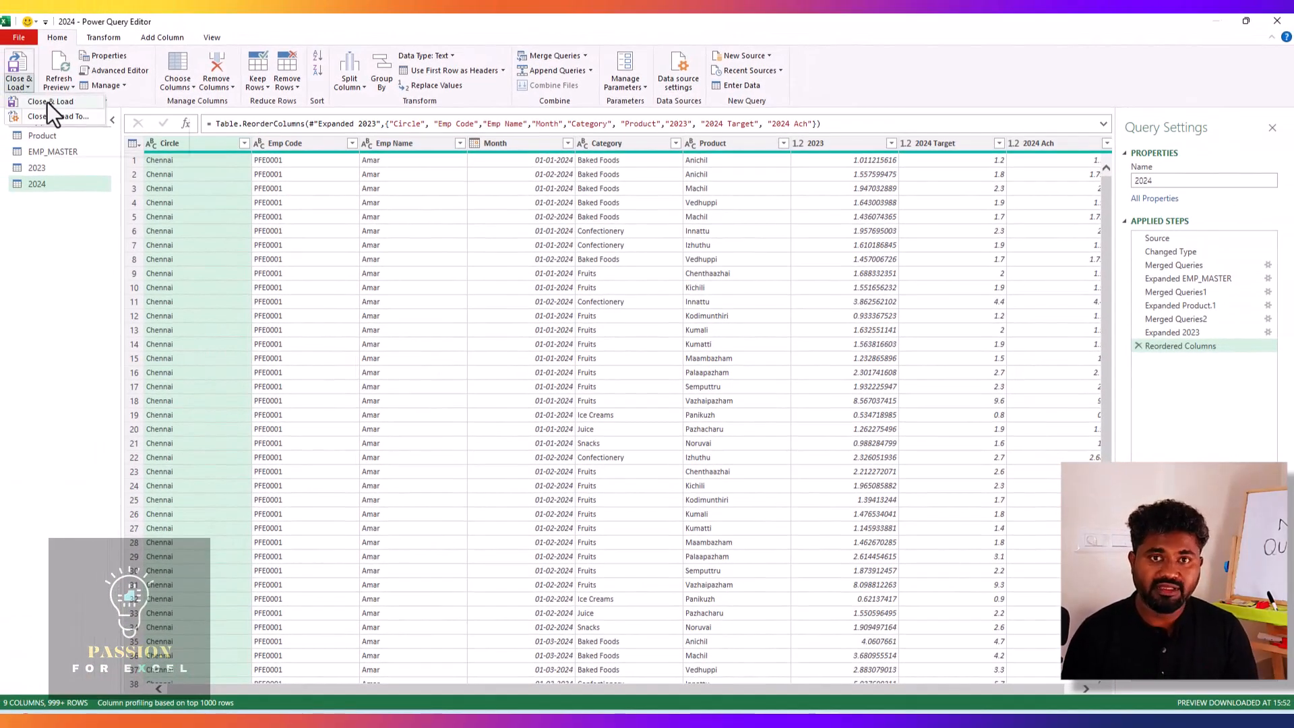
click(47, 102)
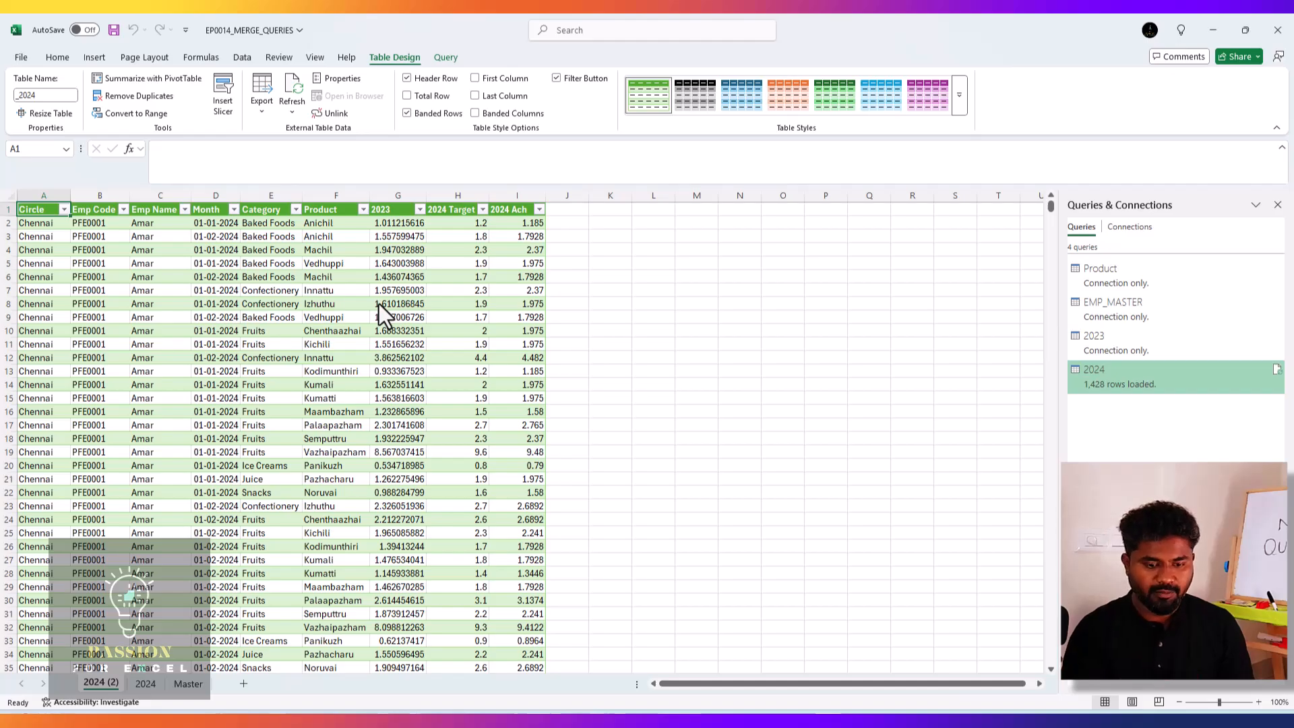
Rename the newly loaded worksheet "2024 (2)" as 2024_Final
double_click(101, 682)
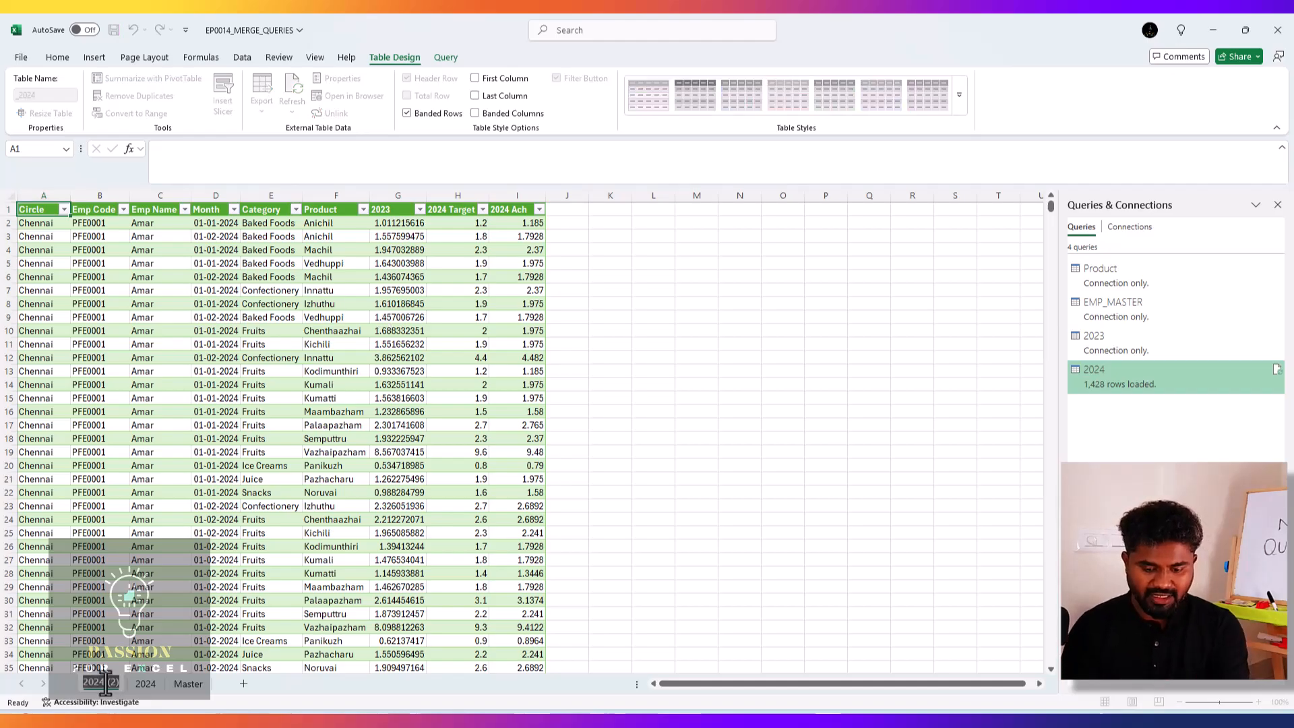
click(105, 682)
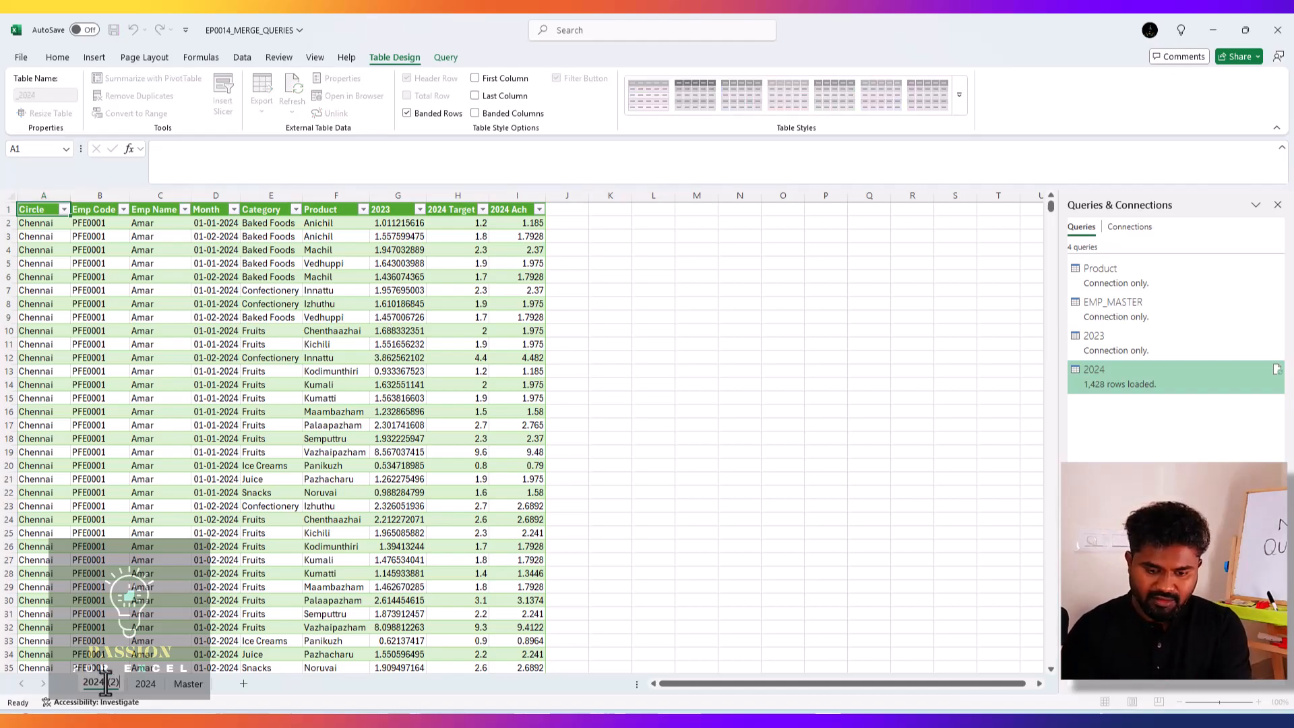
key(BackSpace)
key(BackSpace)
key(BackSpace)
key(BackSpace)
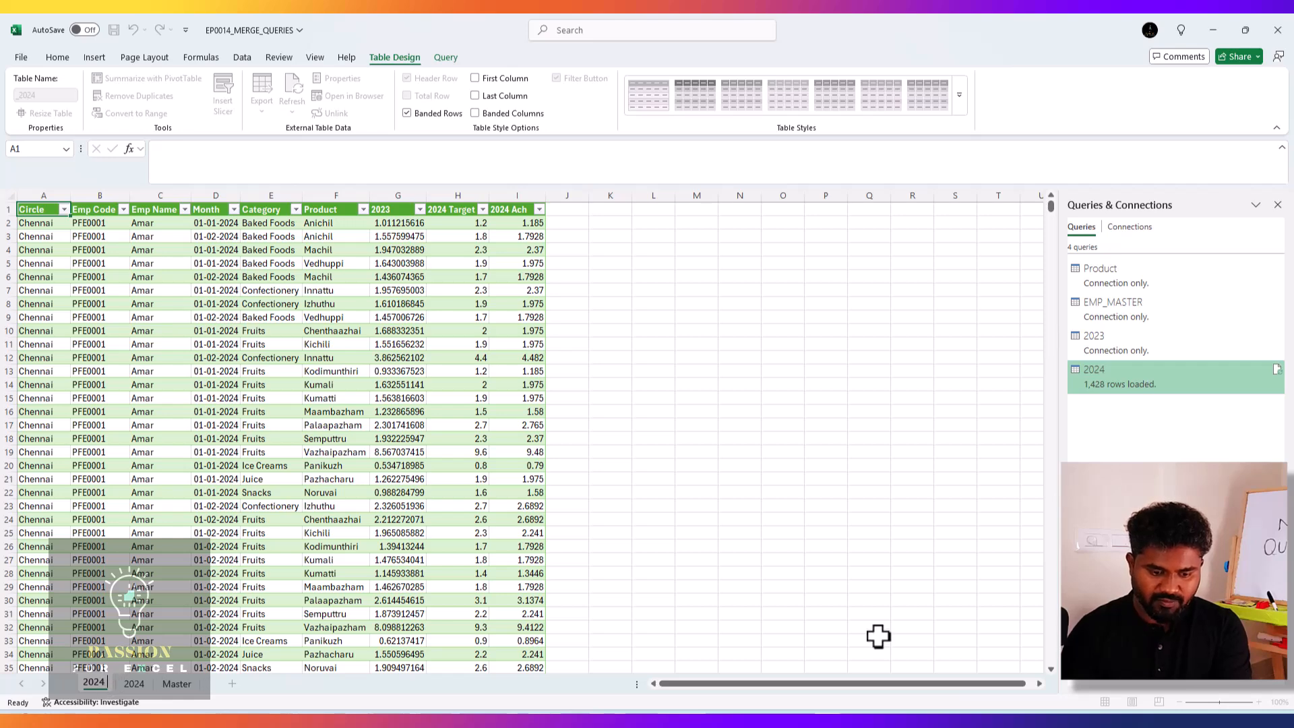
text(_)
key(BackSpace)
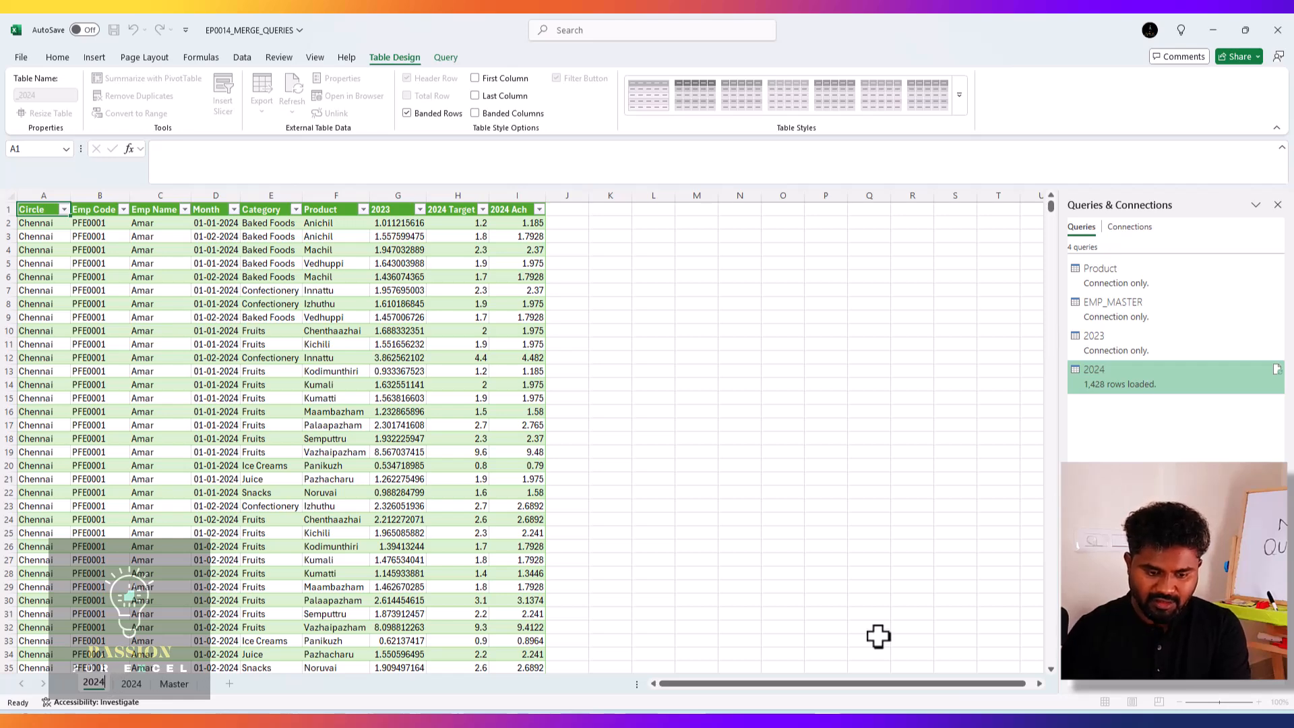
text(_f)
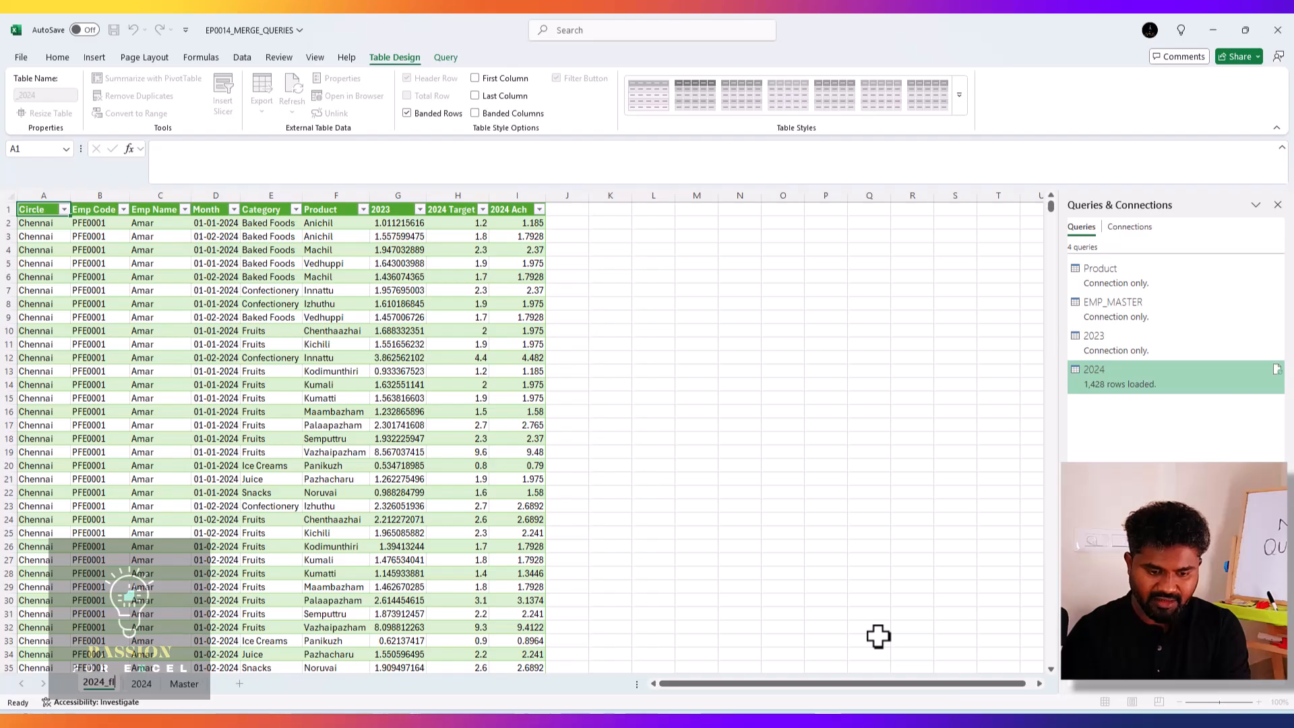
text(inal)
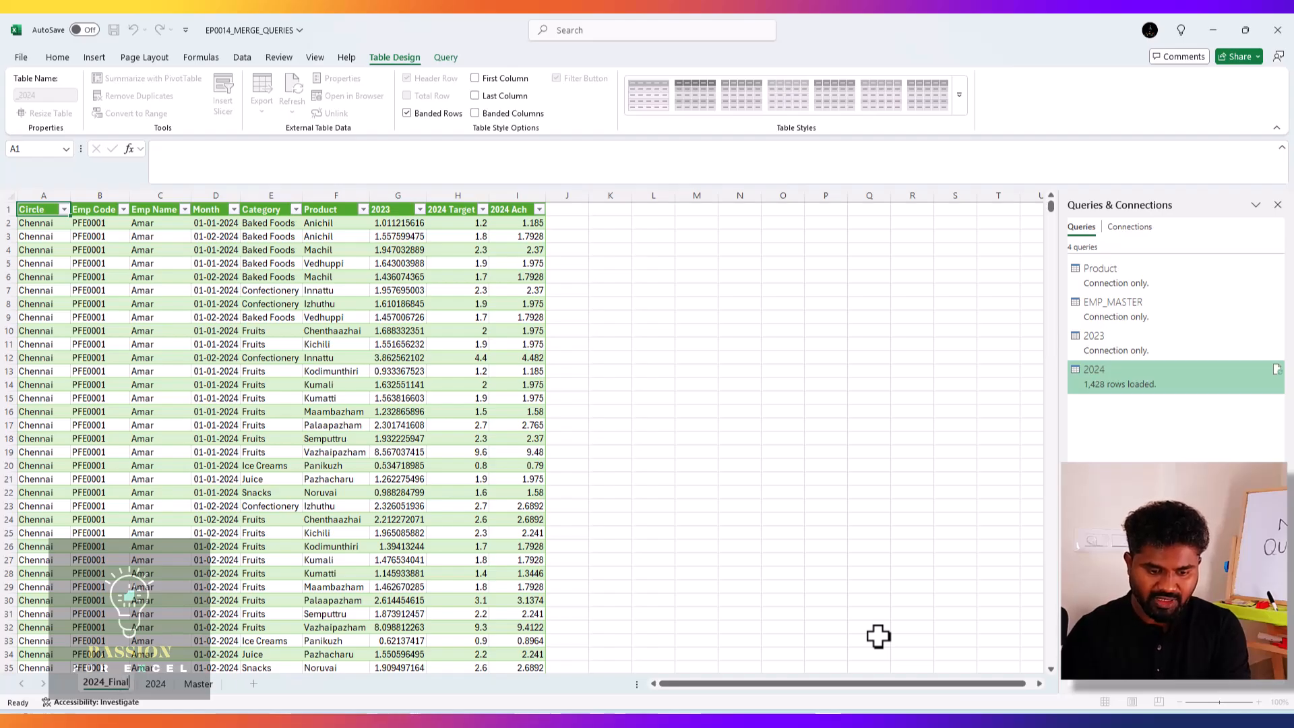
key(Return)
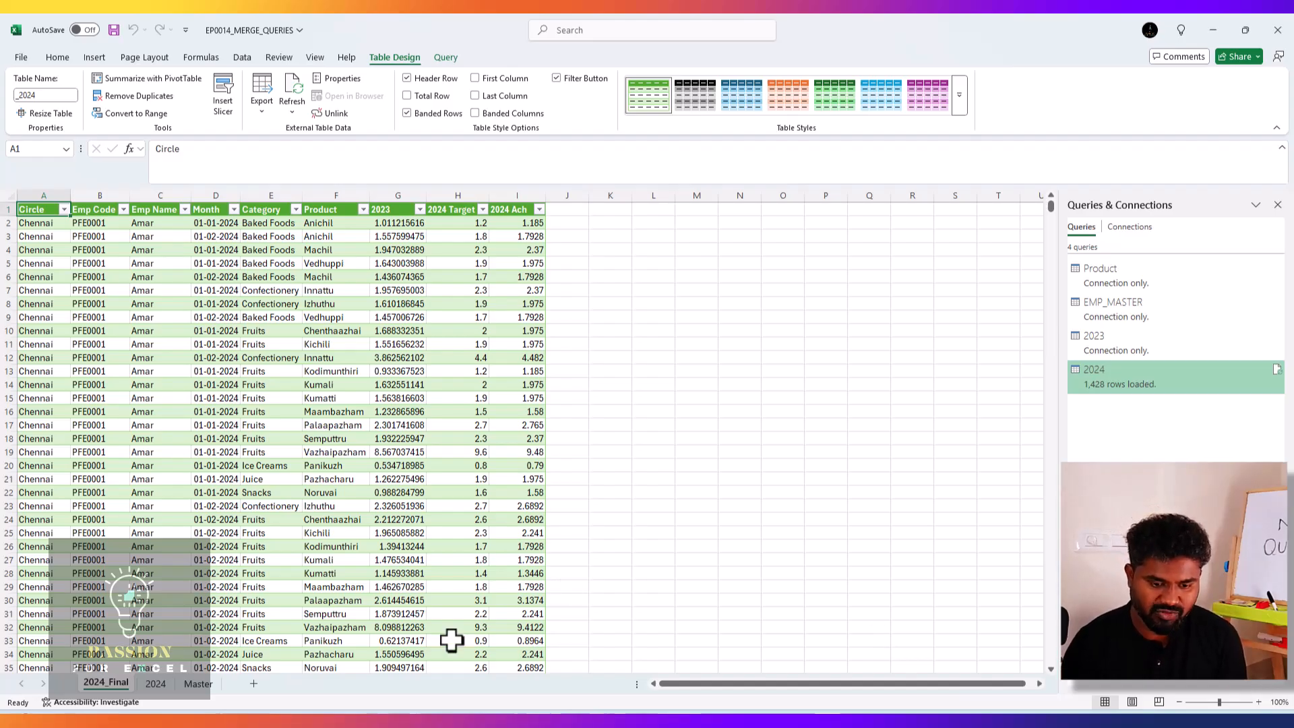
Open the Master sheet and look over the Category entries of the product table
click(202, 685)
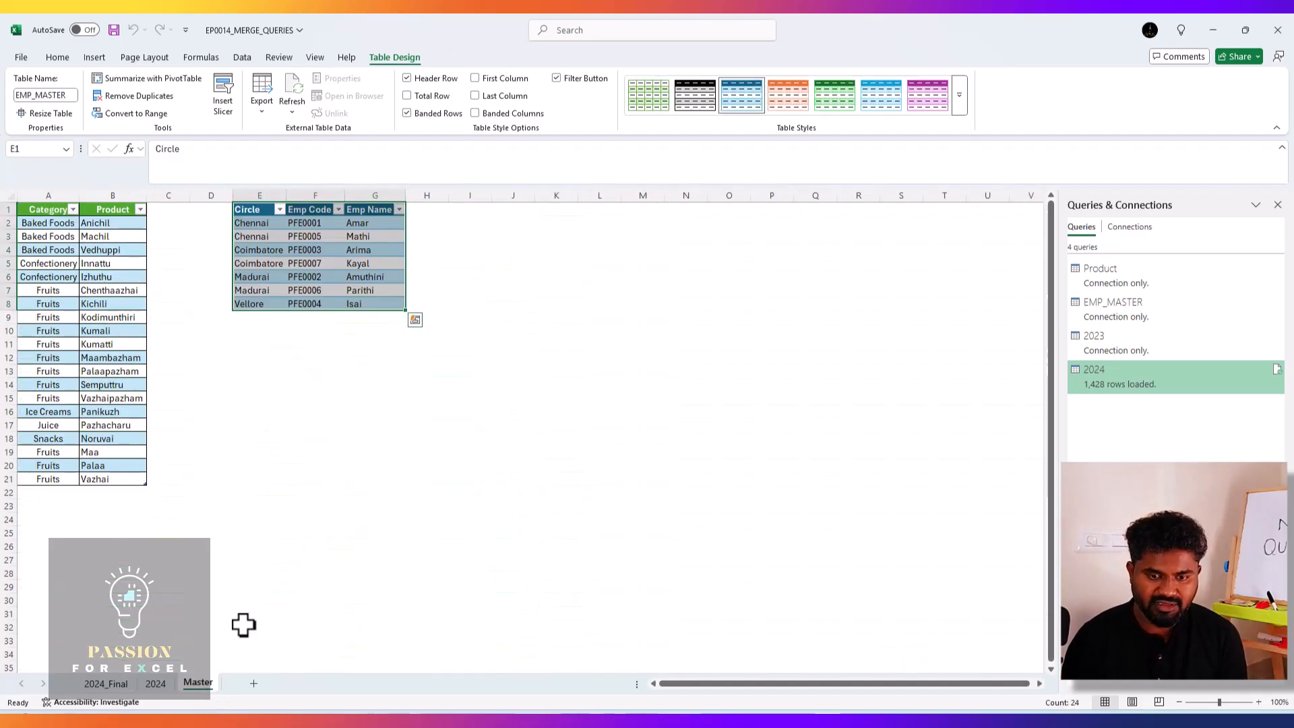
drag(94, 398, 239, 423)
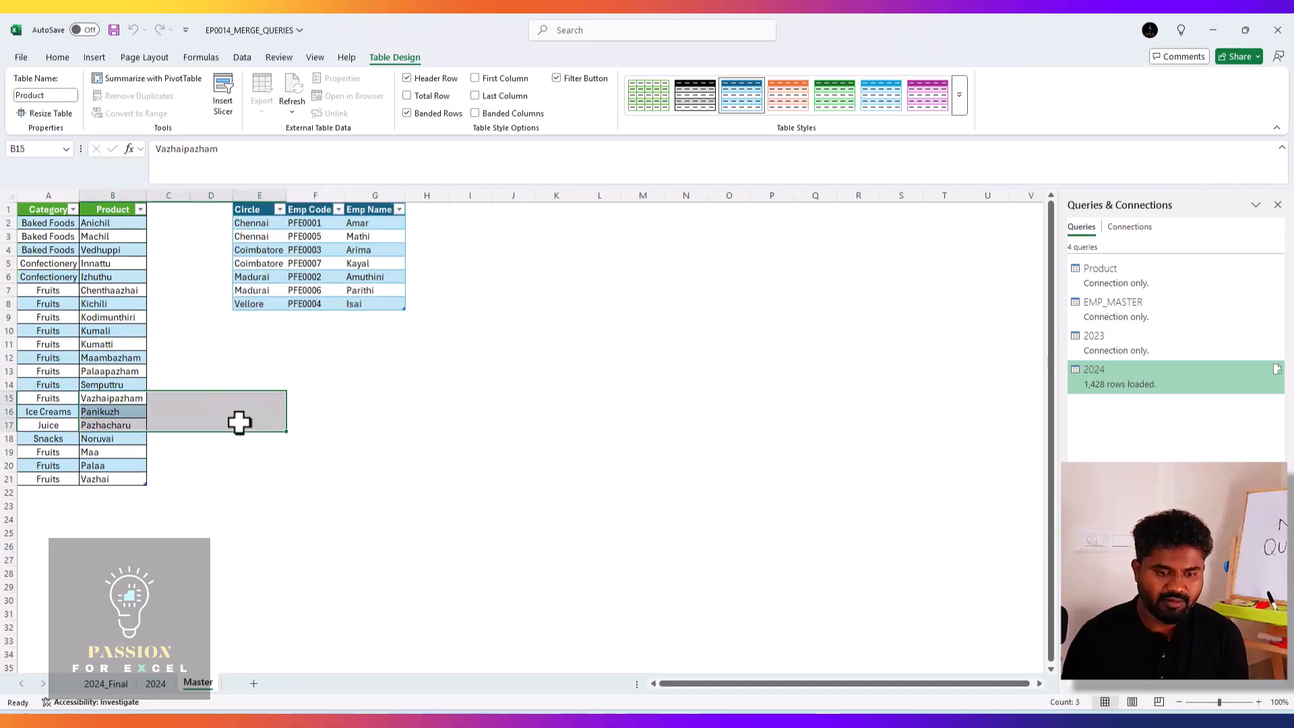
key(Left)
key(Down)
key(Down)
key(Up)
key(Up)
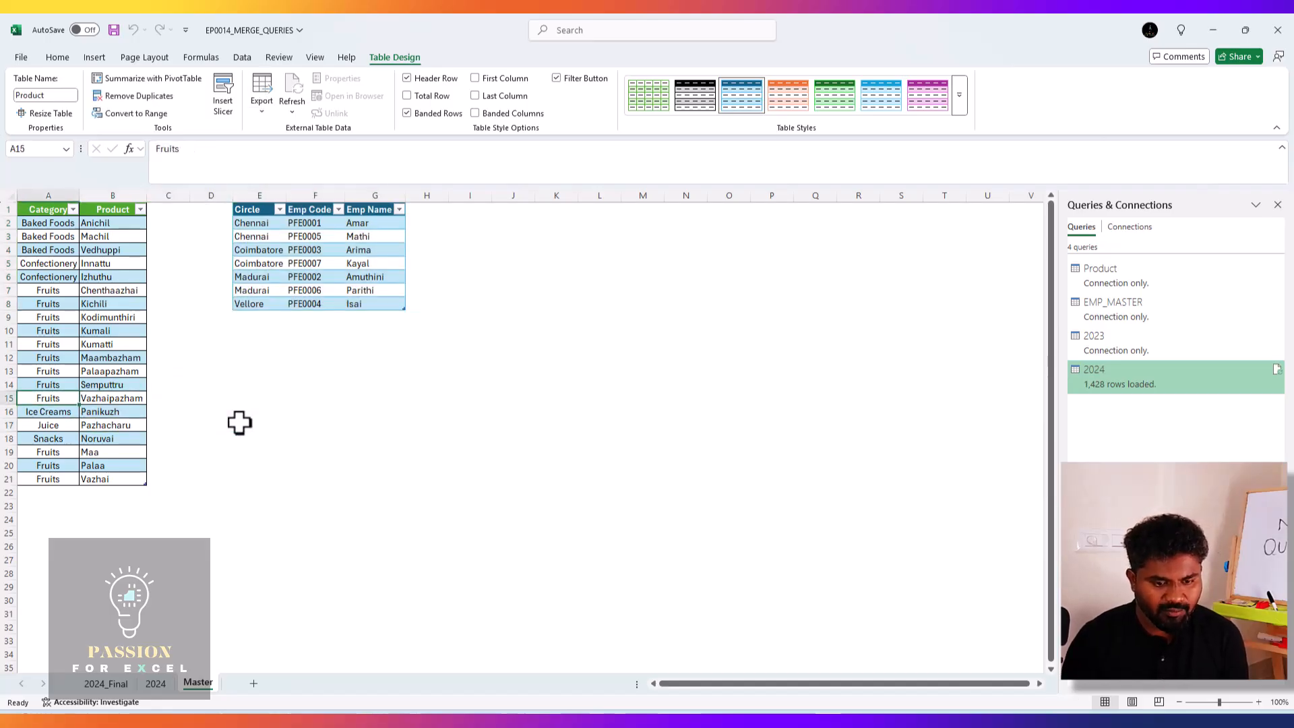
key(Down)
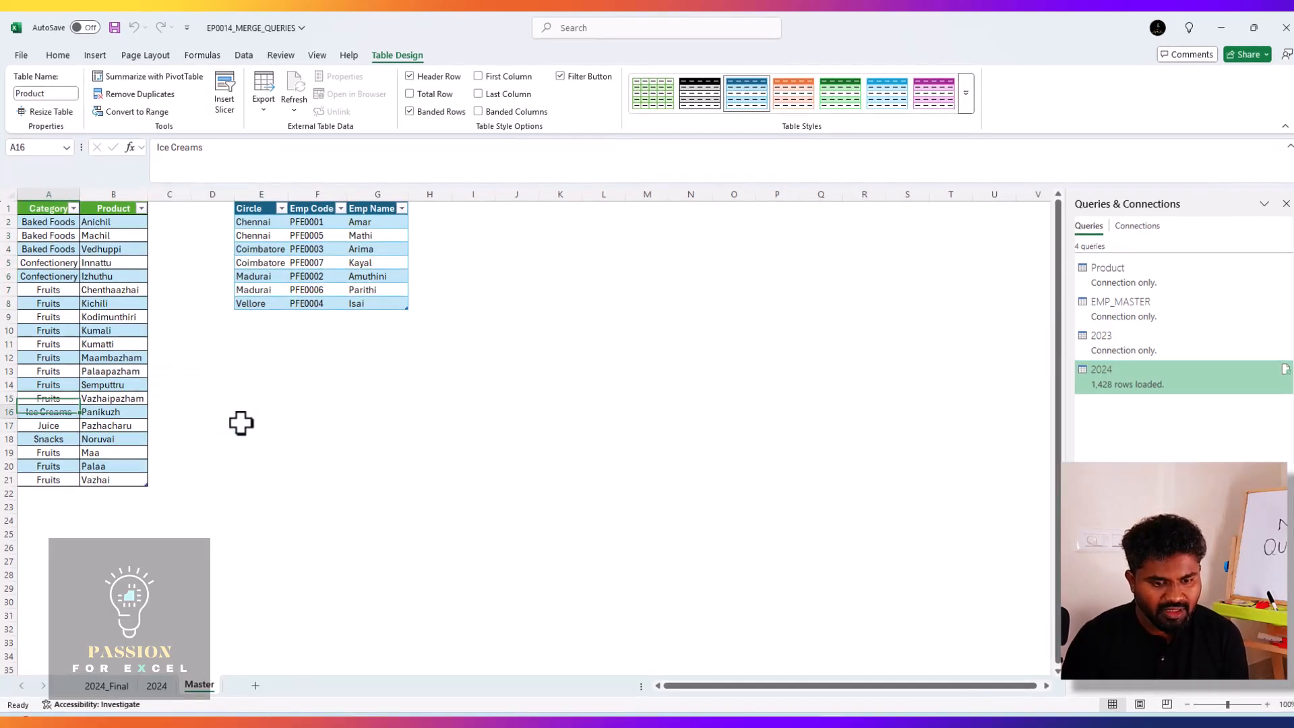
Change the first Category entry in the product table, for Anichil in cell A2, to Foods
key(Up)
key(Up)
key(Up)
key(Up)
key(Up)
key(Up)
key(Up)
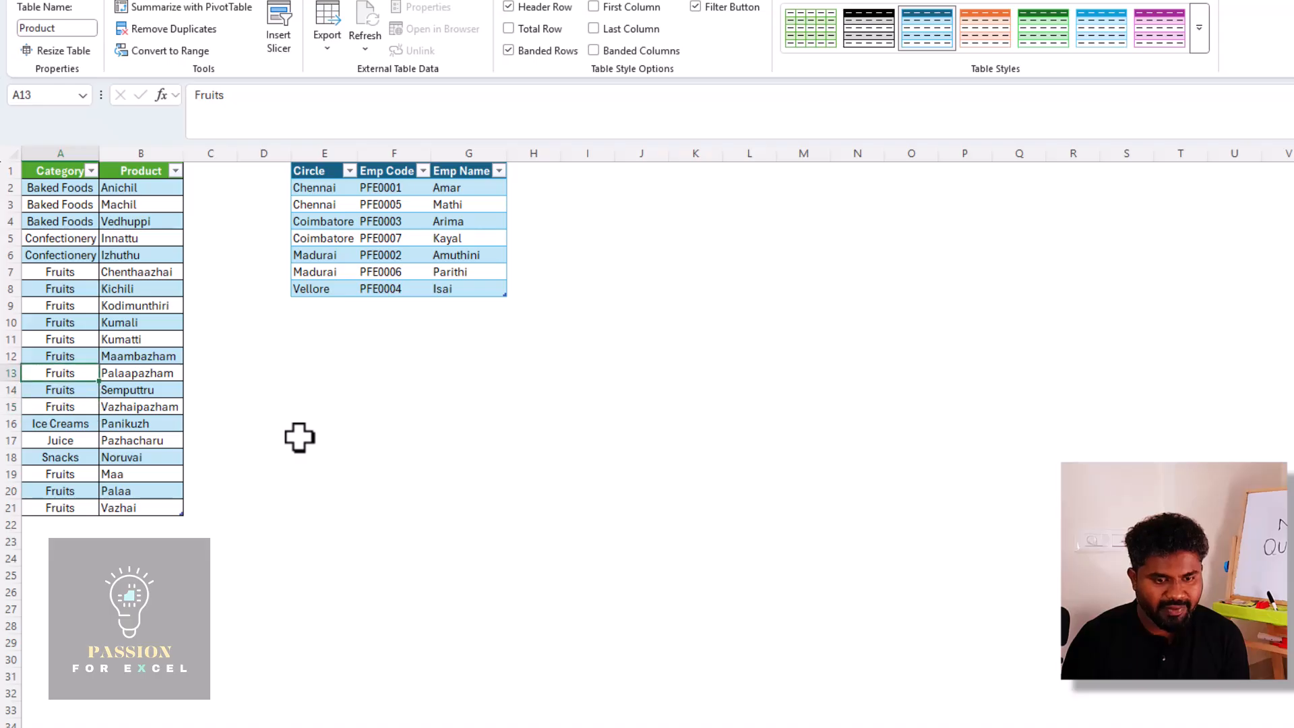
key(Up)
key(Up)
key(Up)
key(Up)
key(Up)
key(Up)
key(Up)
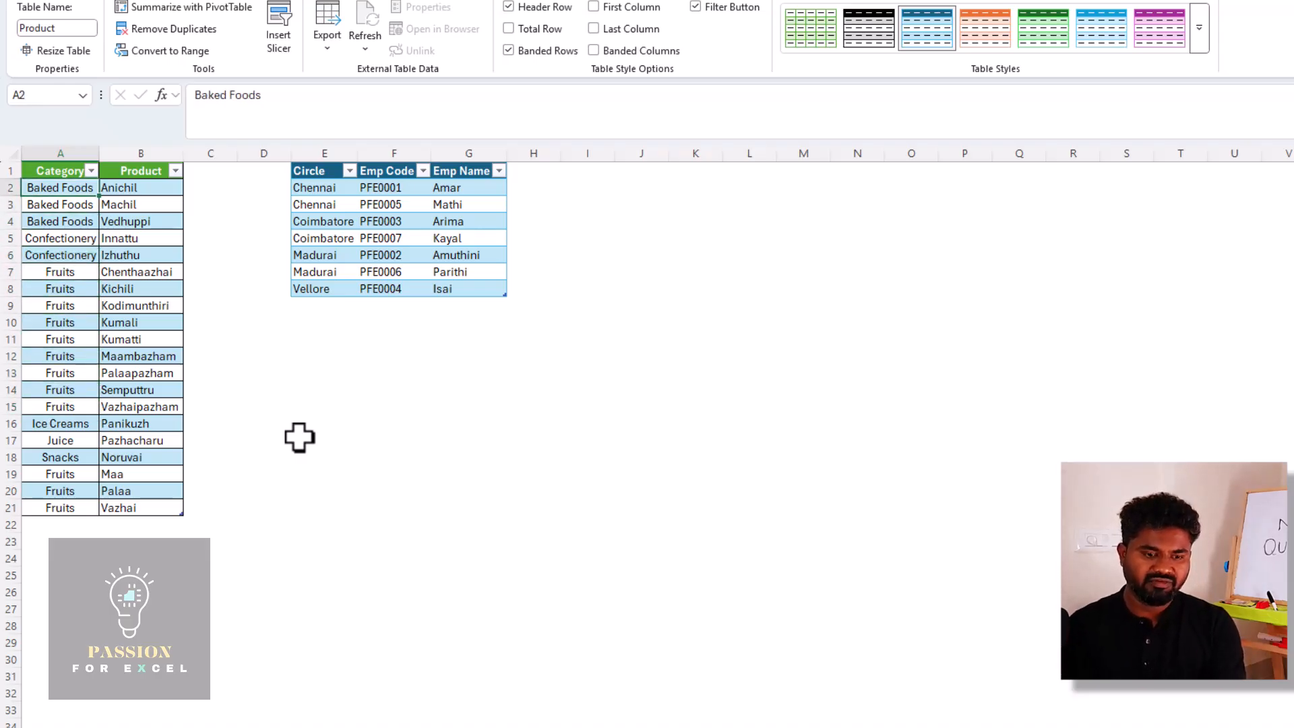
key(F2)
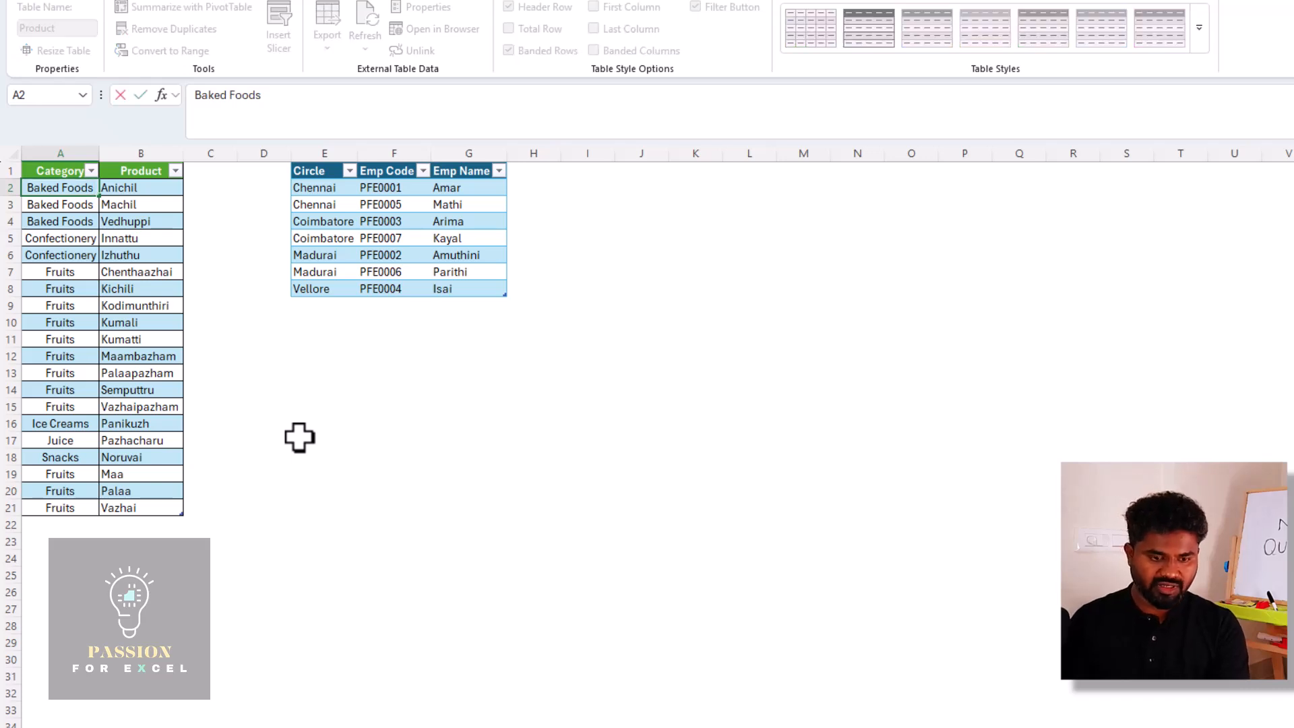
key(shift+Home)
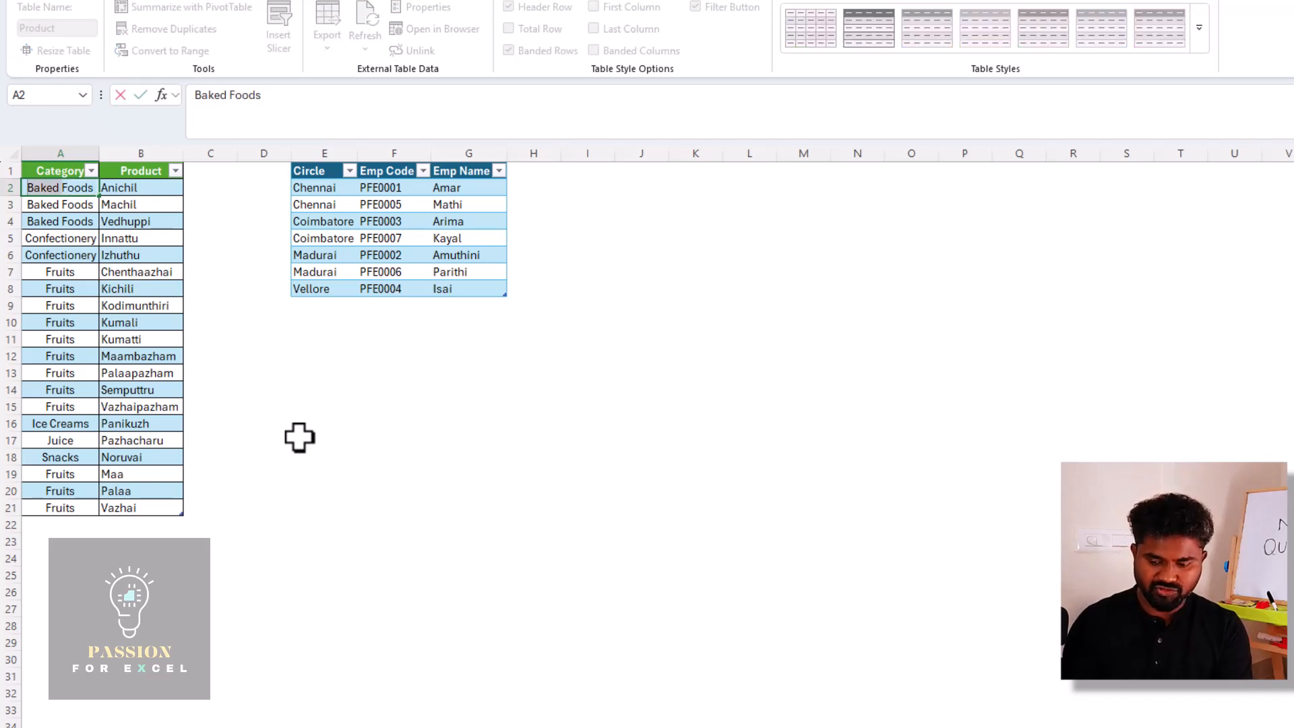
key(BackSpace)
key(Return)
Fill the Foods category down from cell A2 to the Machil and Vedhuppi rows, through A4
key(Up)
key(shift+Down)
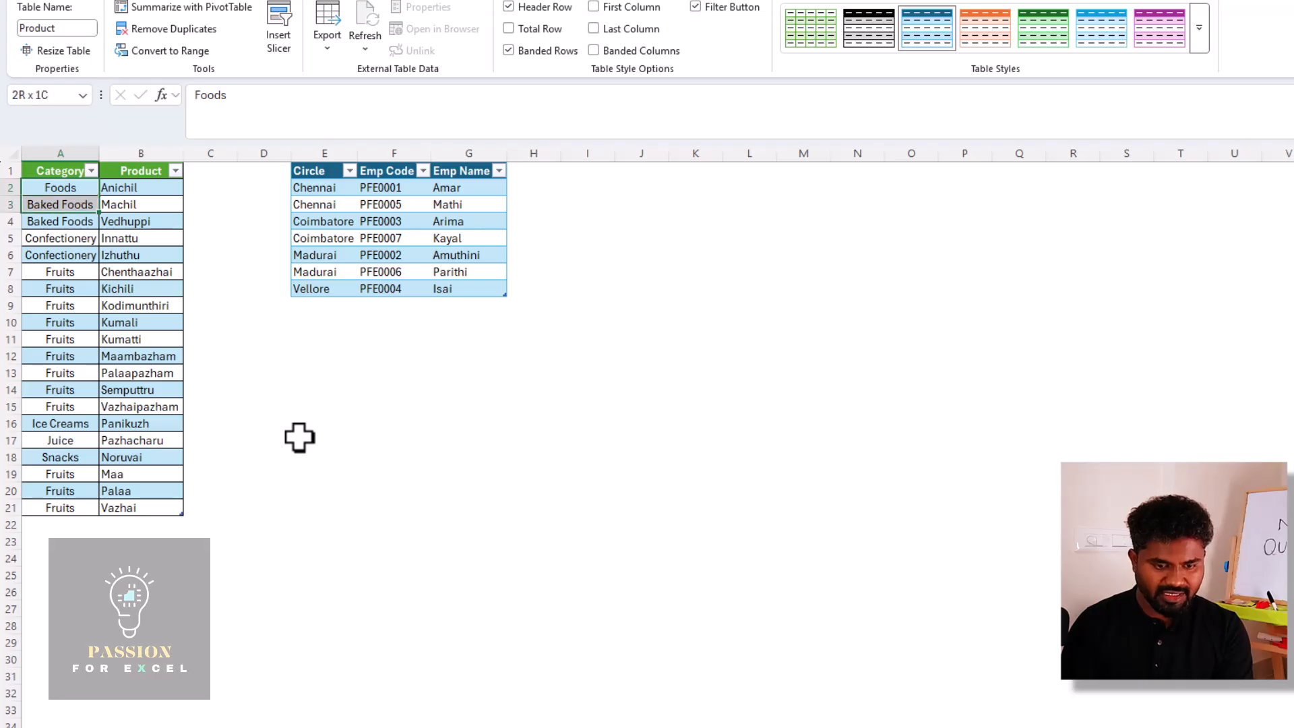
key(ctrl+q)
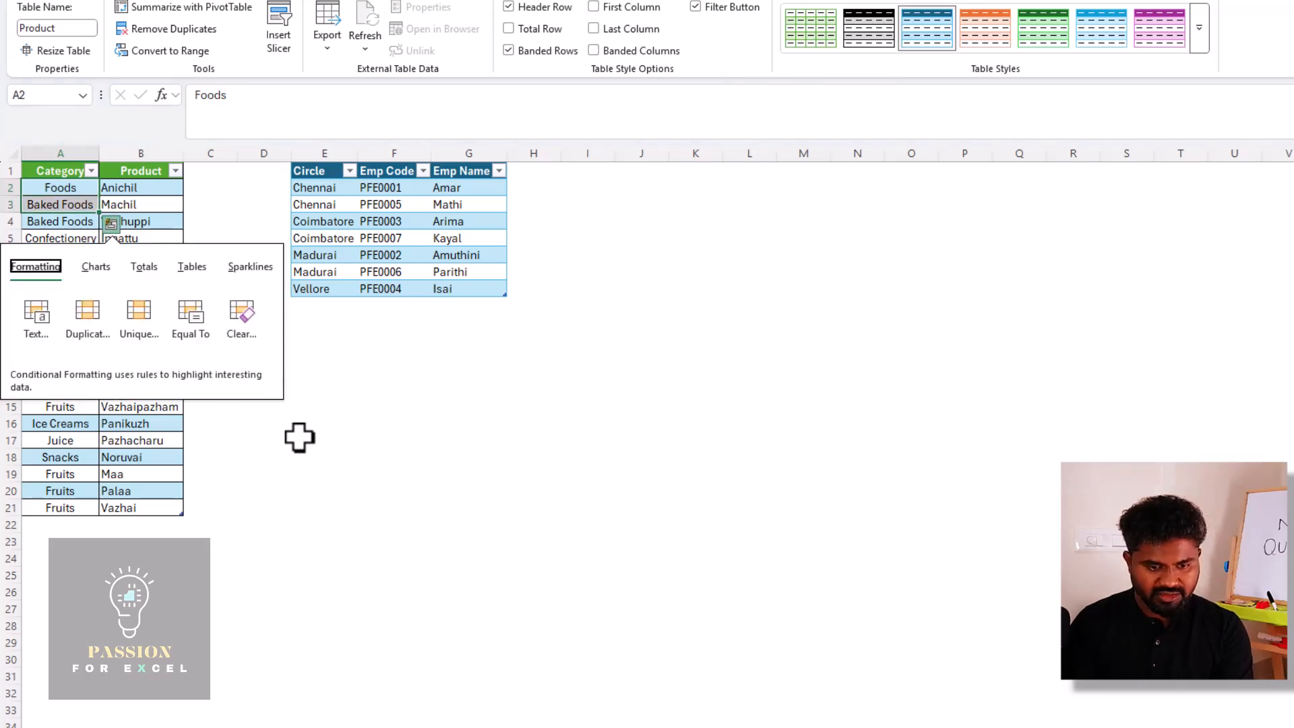
key(Escape)
key(shift+Down)
key(ctrl+d)
key(Up)
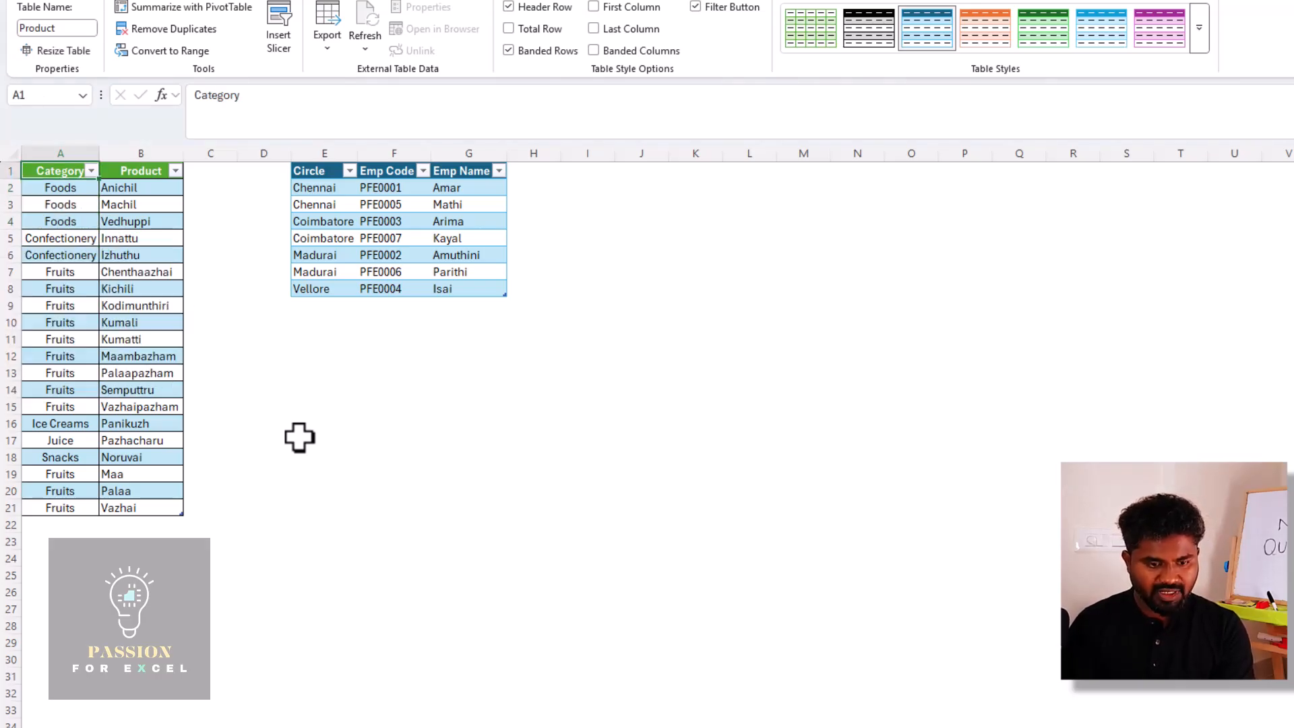
key(Down)
Return to the 2024_Final sheet and refresh its merged table with the edited master data
key(ctrl+Page_Up)
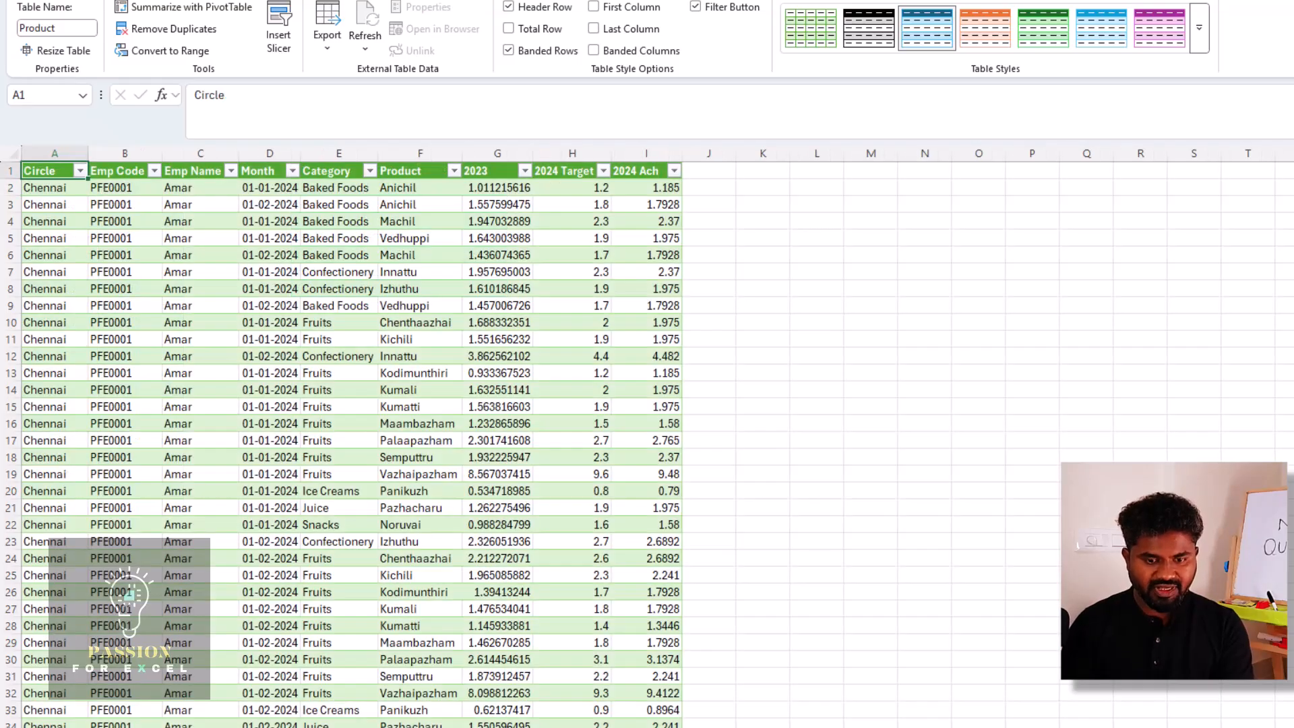
key(Down)
key(Down)
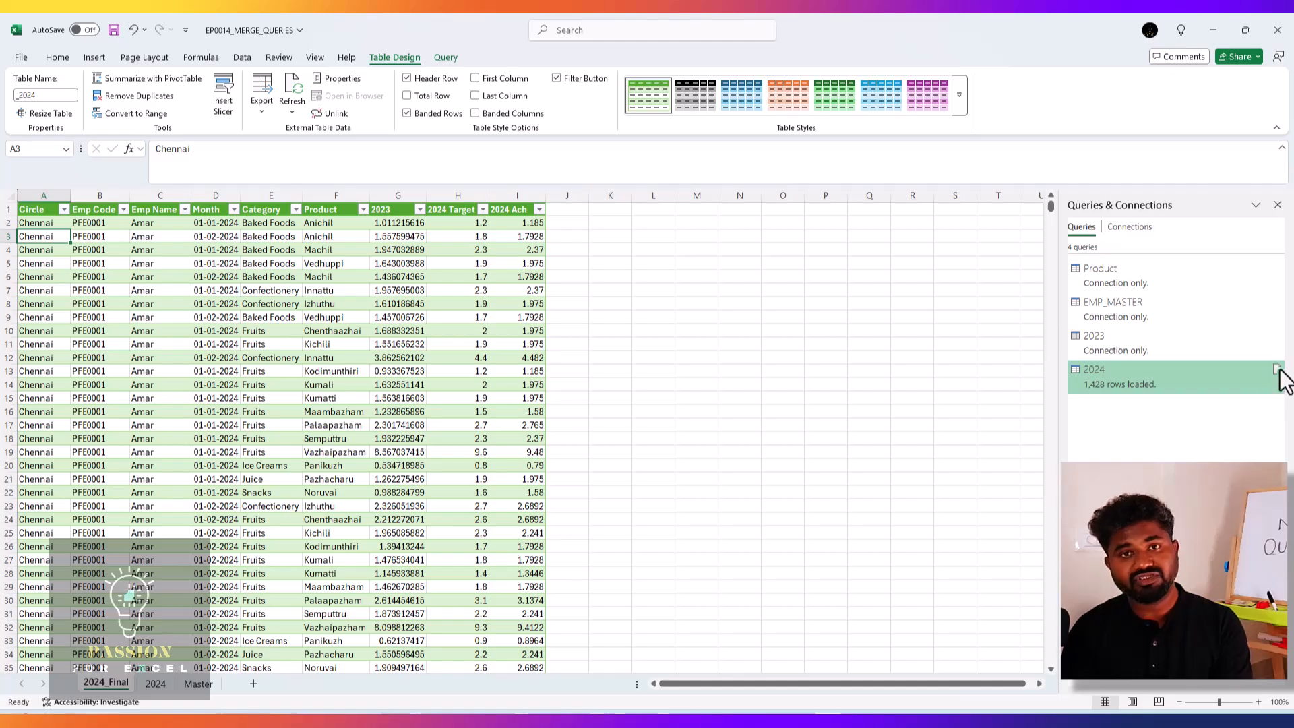
mouse_move(1283, 384)
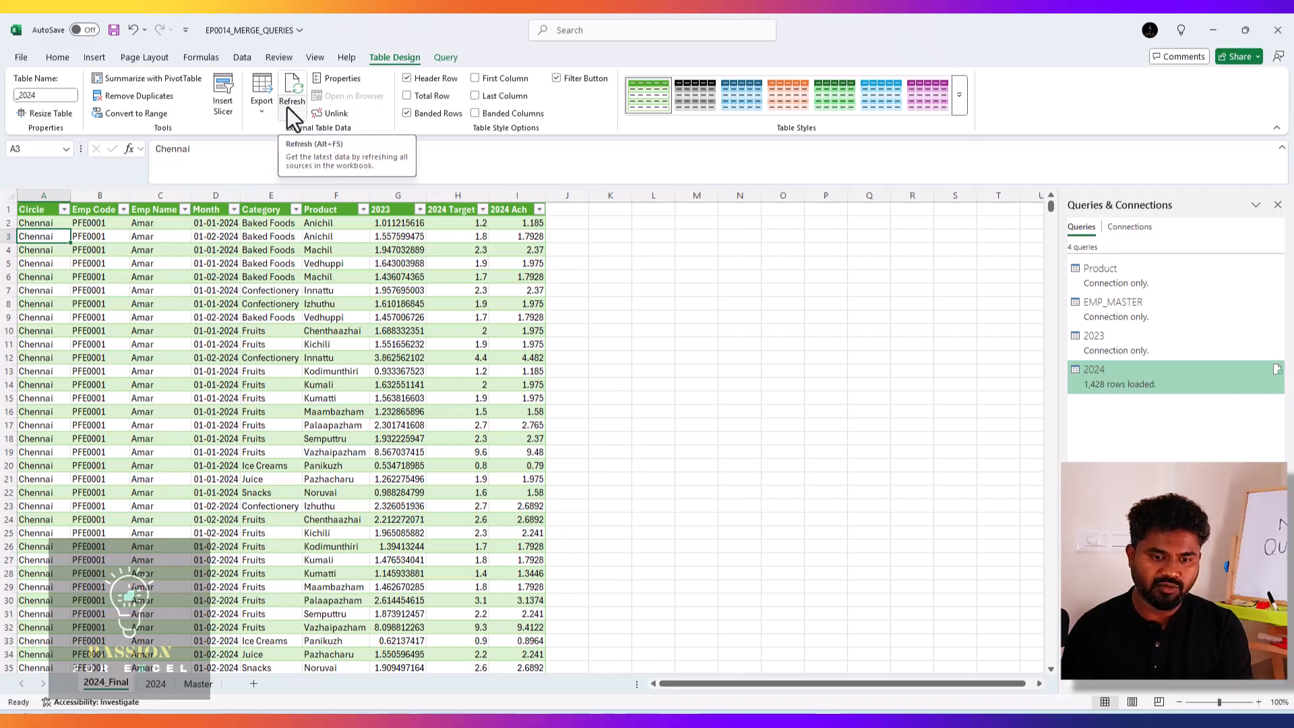
right_click(206, 328)
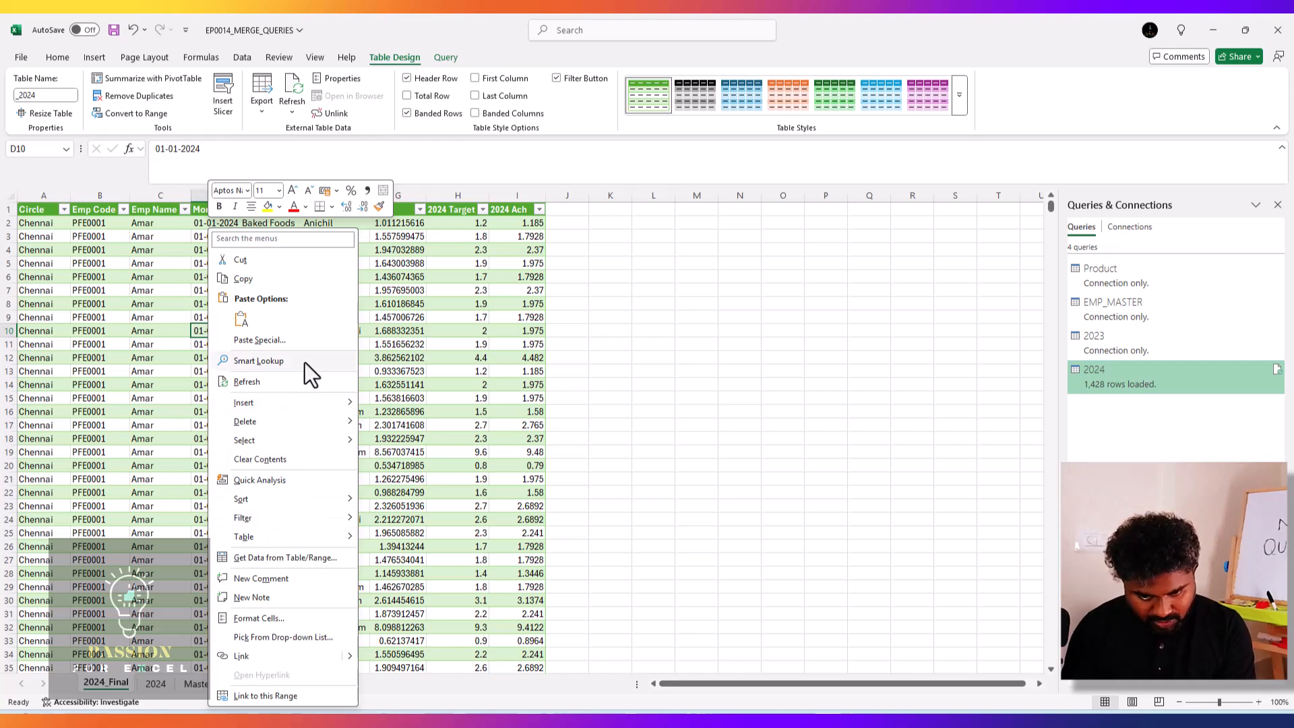
click(276, 383)
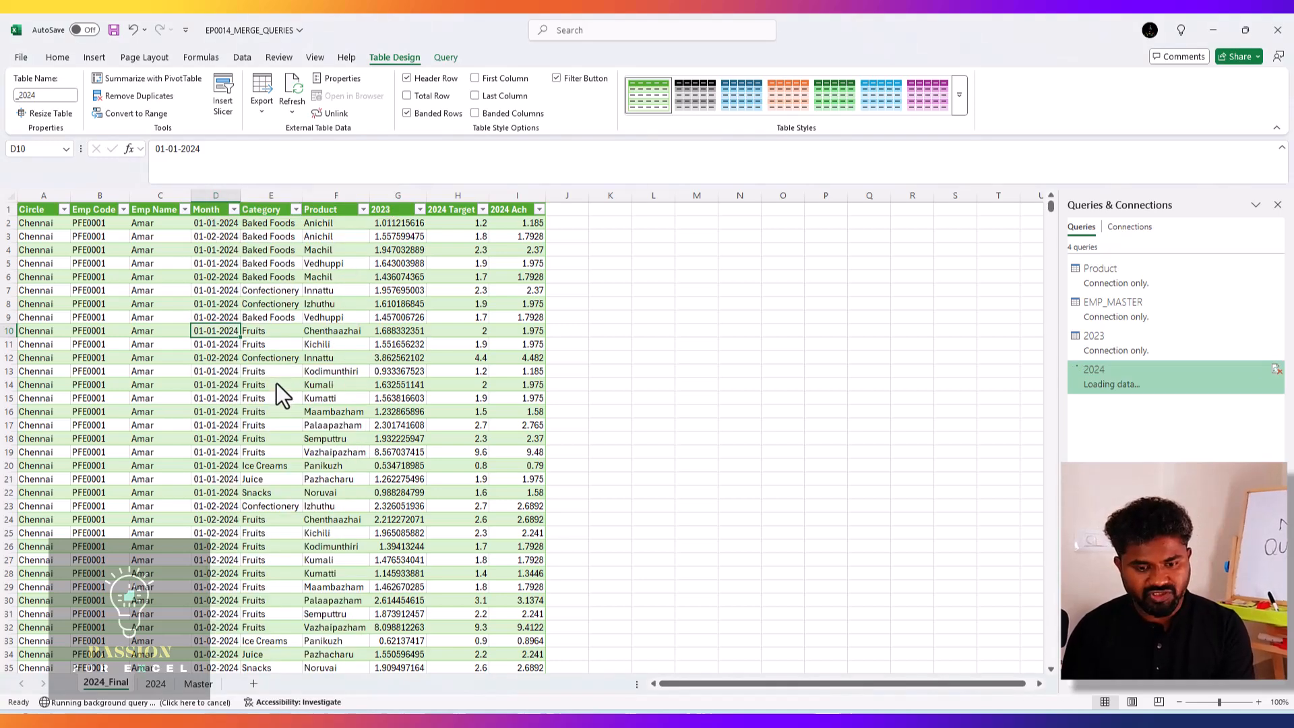